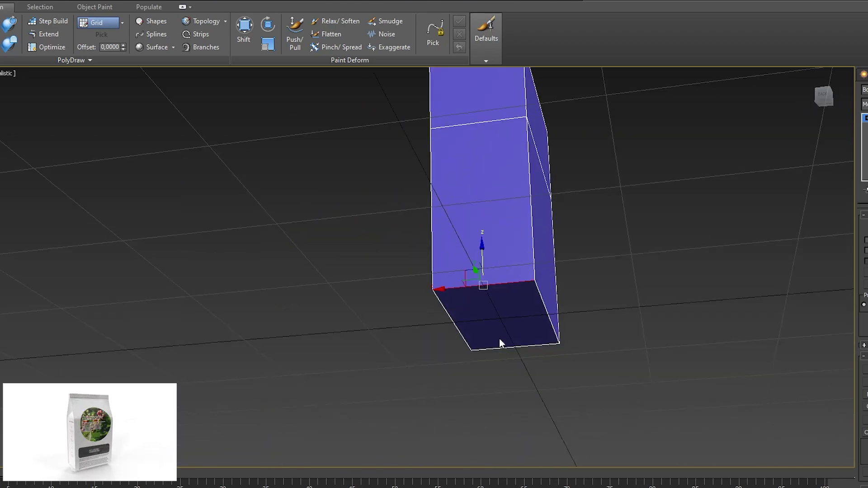
Step: Orbit around the carton to inspect its underside and corners
{"action": "mouse_move", "coordinate": [495, 239]}
{"action": "middle_mouse_down", "text": "alt"}
{"action": "mouse_move", "coordinate": [510, 284]}
{"action": "mouse_move", "coordinate": [273, 304]}
{"action": "middle_mouse_up", "text": "alt"}
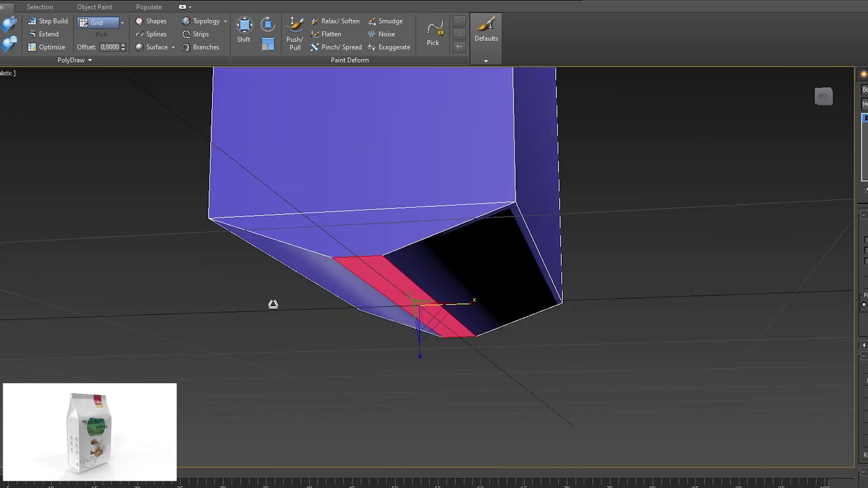
{"action": "scroll", "coordinate": [452, 271], "scroll_direction": "up", "scroll_amount": 5}
{"action": "scroll", "coordinate": [443, 248], "scroll_direction": "down", "scroll_amount": 10}
{"action": "mouse_move", "coordinate": [443, 248]}
{"action": "middle_mouse_down", "text": "alt"}
{"action": "mouse_move", "coordinate": [486, 253]}
{"action": "mouse_move", "coordinate": [430, 247]}
{"action": "middle_mouse_up", "text": "alt"}
{"action": "scroll", "coordinate": [403, 304], "scroll_direction": "up", "scroll_amount": 6}
{"action": "middle_click_drag", "start_coordinate": [403, 304], "coordinate": [459, 246], "text": "alt"}
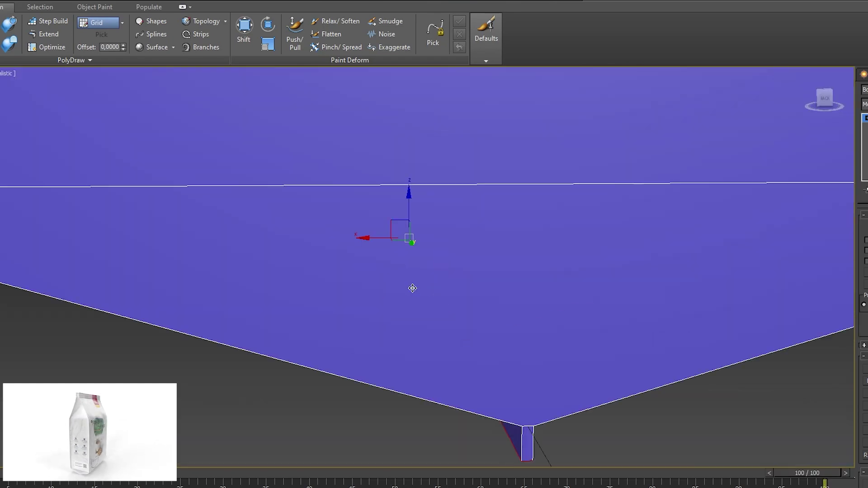
Step: In Front view, rotate the bottom strip into a horizontal flap
{"action": "key", "text": "f"}
{"action": "key", "text": "t"}
{"action": "key", "text": "f"}
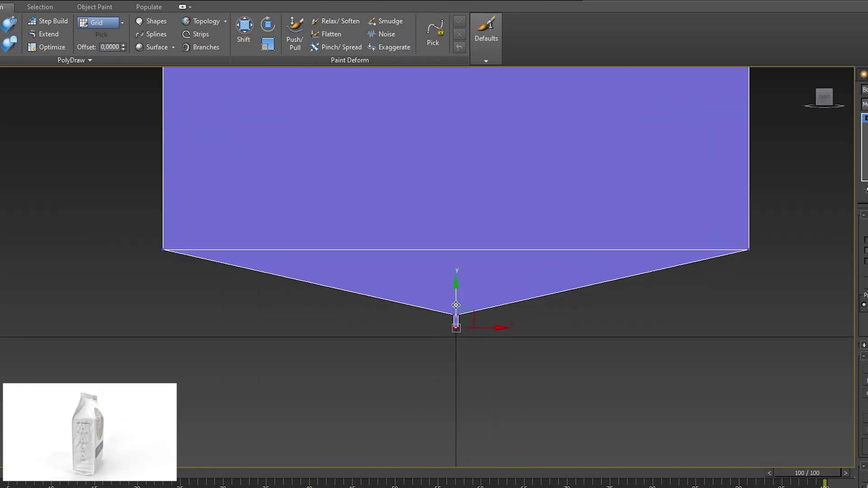
{"action": "key", "text": "e"}
{"action": "scroll", "coordinate": [487, 354], "scroll_direction": "up", "scroll_amount": 3}
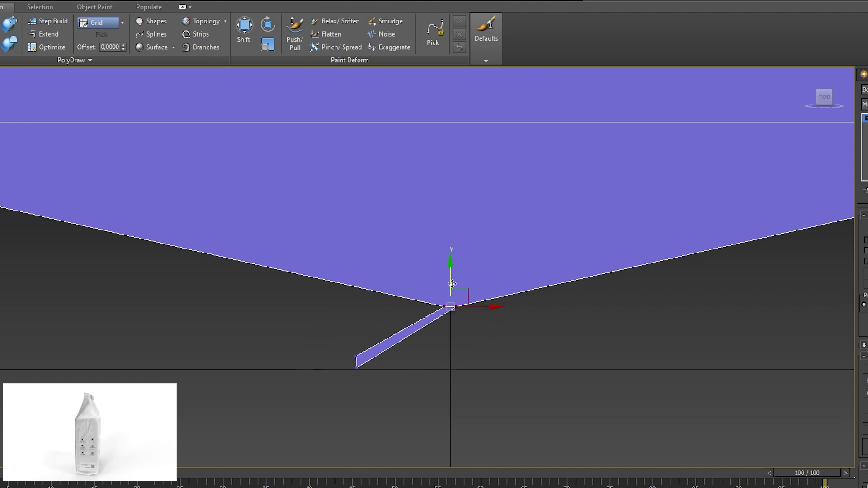
{"action": "left_click_drag", "start_coordinate": [451, 284], "coordinate": [470, 343]}
{"action": "scroll", "coordinate": [503, 357], "scroll_direction": "up", "scroll_amount": 2}
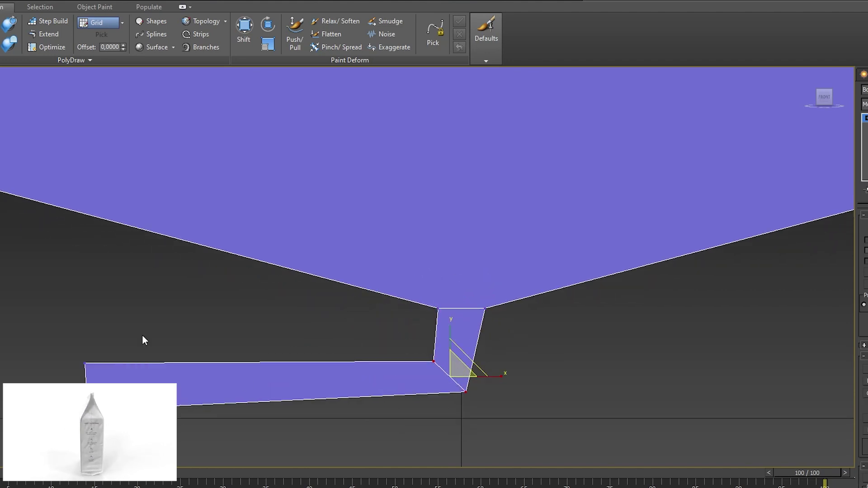
Step: Select the flap's notch edges and the bag's lower trapezoid face
{"action": "left_click", "coordinate": [435, 335]}
{"action": "scroll", "coordinate": [515, 281], "scroll_direction": "down", "scroll_amount": 3}
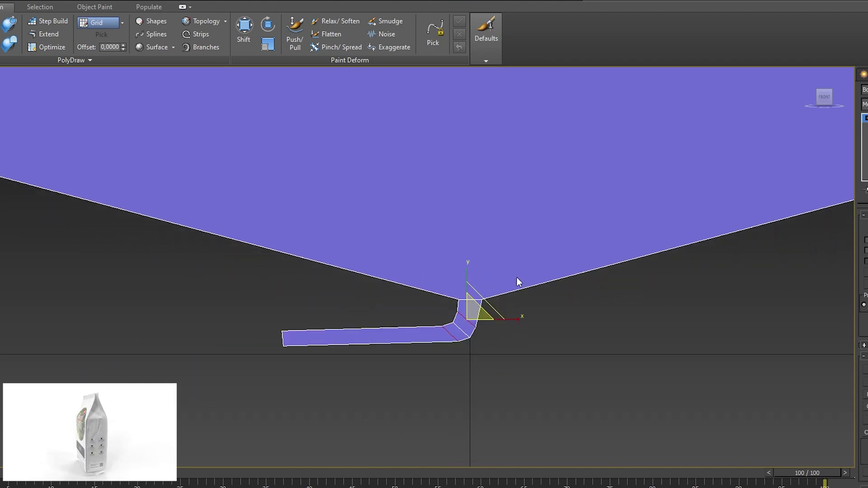
{"action": "scroll", "coordinate": [519, 282], "scroll_direction": "down", "scroll_amount": 5}
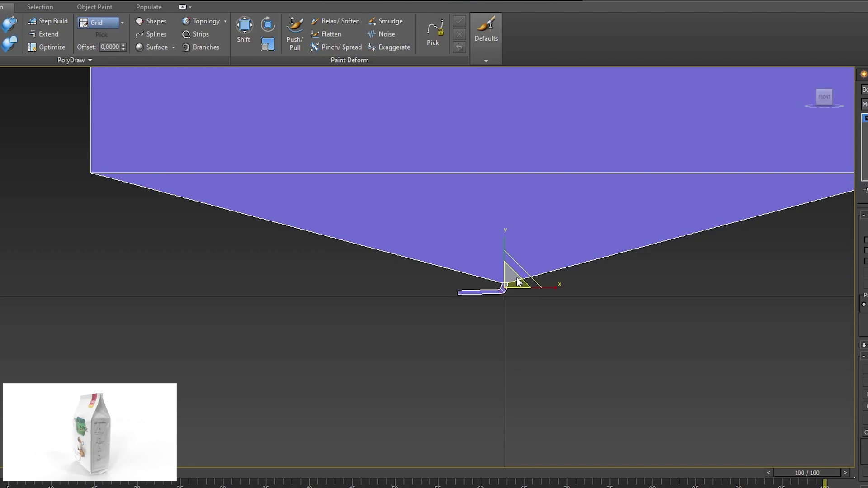
{"action": "left_click", "coordinate": [470, 174]}
{"action": "mouse_move", "coordinate": [471, 174]}
{"action": "middle_mouse_down", "text": "alt"}
{"action": "mouse_move", "coordinate": [463, 238]}
{"action": "mouse_move", "coordinate": [387, 279]}
{"action": "middle_mouse_up", "text": "alt"}
{"action": "scroll", "coordinate": [460, 307], "scroll_direction": "up", "scroll_amount": 4}
{"action": "mouse_move", "coordinate": [460, 306]}
{"action": "middle_mouse_down", "text": "alt"}
{"action": "mouse_move", "coordinate": [405, 291]}
{"action": "mouse_move", "coordinate": [438, 286]}
{"action": "middle_mouse_up", "text": "alt"}
Step: Orbit to inspect the bag column and its bottom point from below
{"action": "scroll", "coordinate": [439, 198], "scroll_direction": "up", "scroll_amount": 4}
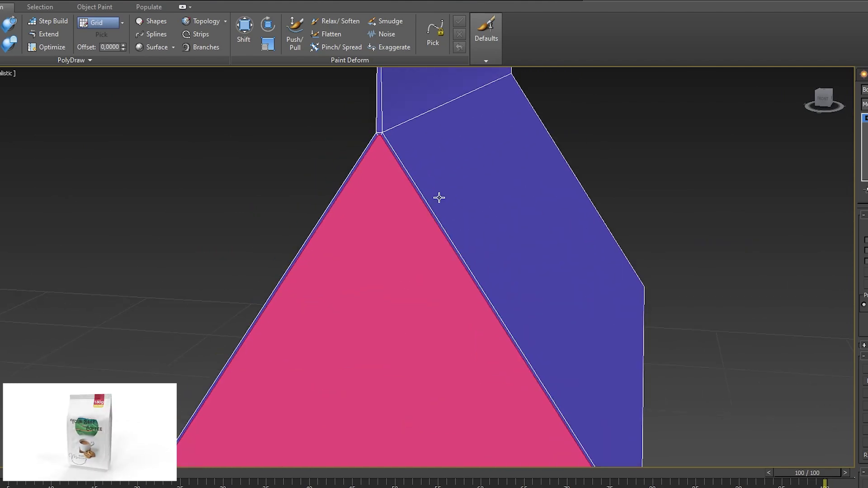
{"action": "middle_click_drag", "start_coordinate": [439, 197], "coordinate": [508, 241], "text": "alt"}
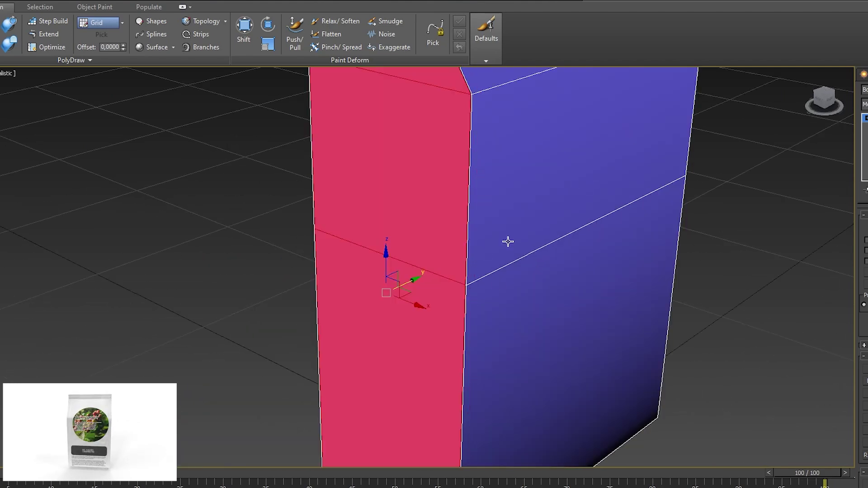
{"action": "mouse_move", "coordinate": [409, 281]}
{"action": "middle_mouse_down", "text": "alt"}
{"action": "mouse_move", "coordinate": [407, 294]}
{"action": "mouse_move", "coordinate": [377, 300]}
{"action": "mouse_move", "coordinate": [608, 357]}
{"action": "mouse_move", "coordinate": [497, 283]}
{"action": "mouse_move", "coordinate": [508, 279]}
{"action": "mouse_move", "coordinate": [441, 155]}
{"action": "mouse_move", "coordinate": [475, 170]}
{"action": "mouse_move", "coordinate": [520, 154]}
{"action": "mouse_move", "coordinate": [530, 278]}
{"action": "middle_mouse_up", "text": "alt"}
{"action": "scroll", "coordinate": [441, 155], "scroll_direction": "up", "scroll_amount": 5}
{"action": "scroll", "coordinate": [453, 171], "scroll_direction": "up", "scroll_amount": 3}
{"action": "scroll", "coordinate": [520, 154], "scroll_direction": "down", "scroll_amount": 4}
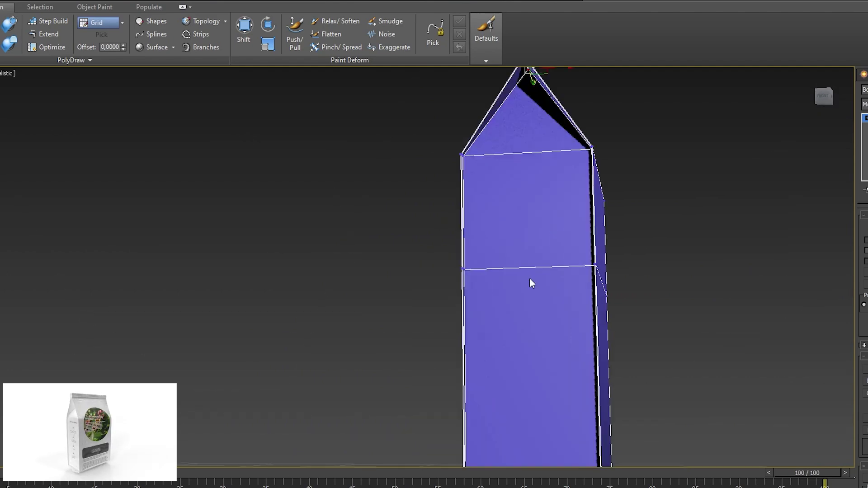
{"action": "scroll", "coordinate": [530, 277], "scroll_direction": "up", "scroll_amount": 3}
{"action": "mouse_move", "coordinate": [413, 89]}
{"action": "middle_mouse_down", "text": "alt"}
{"action": "mouse_move", "coordinate": [542, 181]}
{"action": "mouse_move", "coordinate": [683, 251]}
{"action": "middle_mouse_up", "text": "alt"}
{"action": "scroll", "coordinate": [413, 294], "scroll_direction": "up", "scroll_amount": 3}
Step: Orbit around the bag's side to a low close-up of its bottom
{"action": "middle_click_drag", "start_coordinate": [413, 294], "coordinate": [404, 292], "text": "alt"}
{"action": "scroll", "coordinate": [404, 292], "scroll_direction": "up", "scroll_amount": 2}
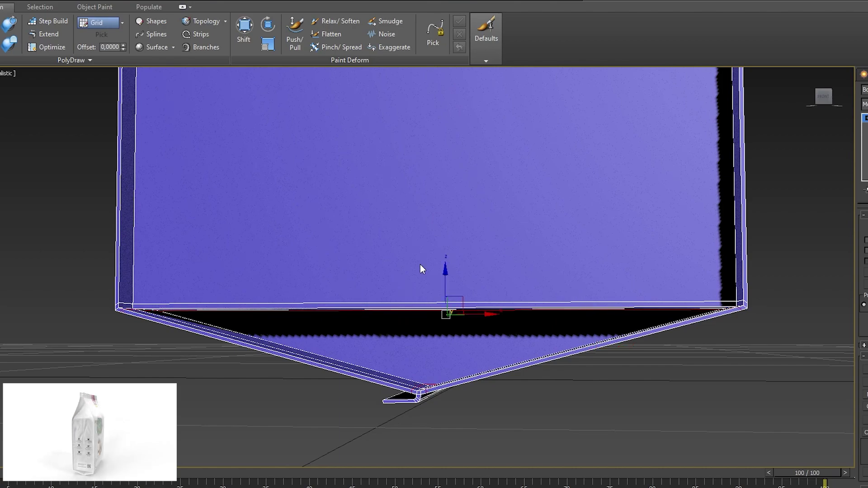
{"action": "mouse_move", "coordinate": [420, 265]}
{"action": "middle_mouse_down", "text": "alt"}
{"action": "mouse_move", "coordinate": [415, 228]}
{"action": "mouse_move", "coordinate": [554, 304]}
{"action": "middle_mouse_up", "text": "alt"}
{"action": "scroll", "coordinate": [554, 304], "scroll_direction": "up", "scroll_amount": 4}
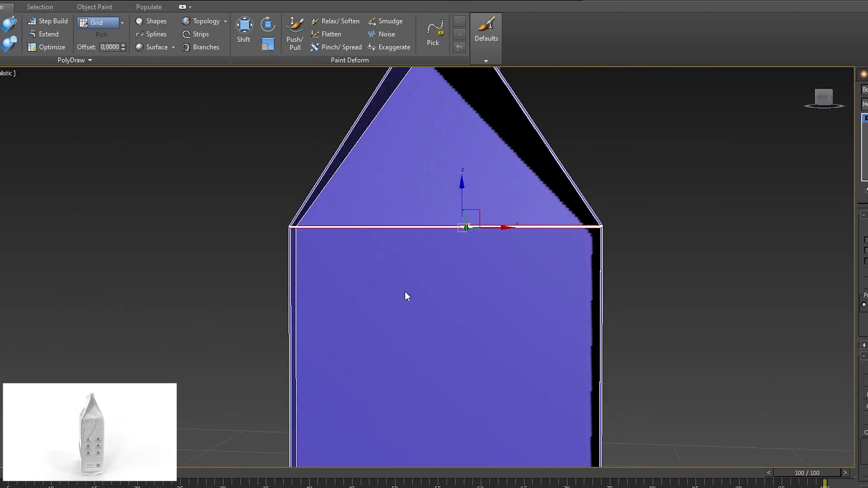
{"action": "middle_click_drag", "start_coordinate": [404, 292], "coordinate": [406, 267], "text": "alt"}
{"action": "middle_click_drag", "start_coordinate": [405, 301], "coordinate": [433, 298], "text": "alt"}
{"action": "scroll", "coordinate": [434, 298], "scroll_direction": "down", "scroll_amount": 2}
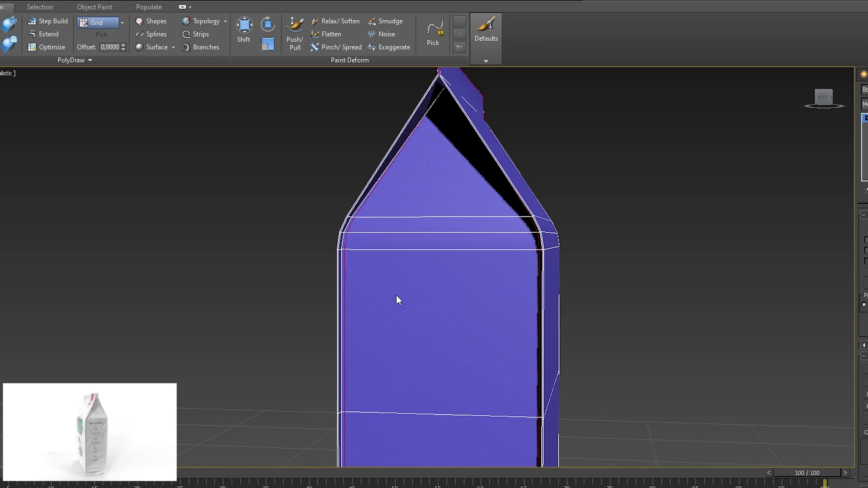
{"action": "mouse_move", "coordinate": [434, 266]}
{"action": "middle_mouse_down", "text": "alt"}
{"action": "mouse_move", "coordinate": [427, 349]}
{"action": "mouse_move", "coordinate": [385, 276]}
{"action": "middle_mouse_up", "text": "alt"}
{"action": "scroll", "coordinate": [426, 349], "scroll_direction": "up", "scroll_amount": 3}
Step: Select the bag's bottom faces for UVW mapping
{"action": "scroll", "coordinate": [413, 322], "scroll_direction": "down", "scroll_amount": 2}
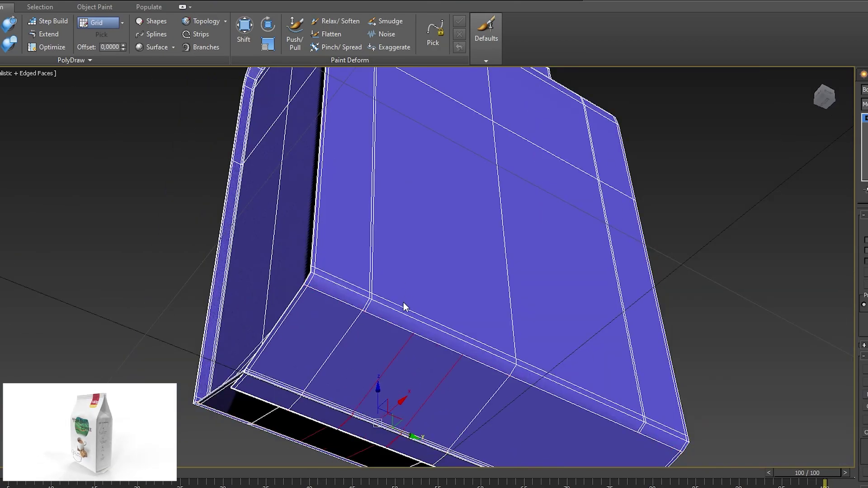
{"action": "scroll", "coordinate": [403, 302], "scroll_direction": "up", "scroll_amount": 5}
{"action": "scroll", "coordinate": [372, 324], "scroll_direction": "down", "scroll_amount": 2}
{"action": "scroll", "coordinate": [380, 307], "scroll_direction": "down", "scroll_amount": 5}
{"action": "scroll", "coordinate": [408, 319], "scroll_direction": "up", "scroll_amount": 5}
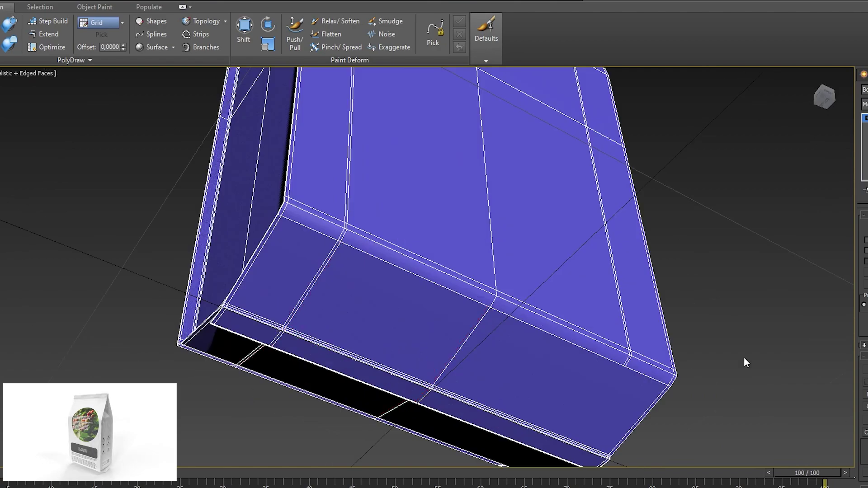
{"action": "left_click", "coordinate": [452, 406]}
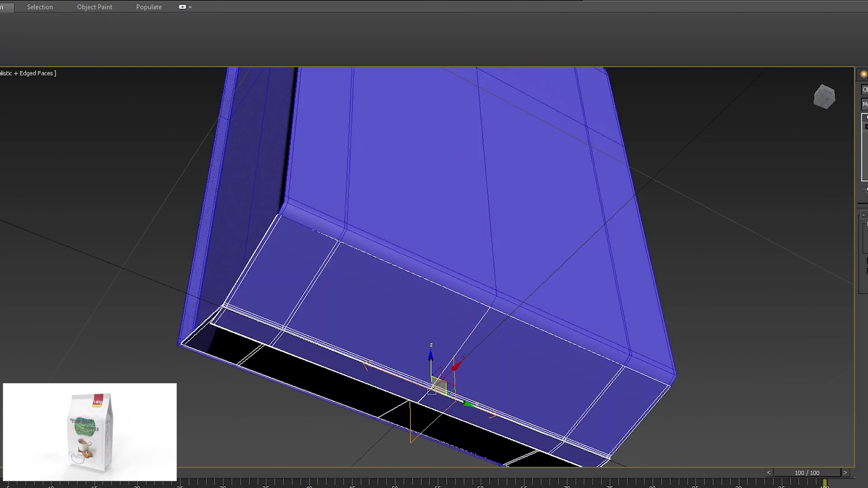
{"action": "middle_click_drag", "start_coordinate": [562, 237], "coordinate": [543, 400], "text": "alt"}
Step: Return to Editable Poly edge mode and inspect the bag's bottom
{"action": "left_click", "coordinate": [864, 119]}
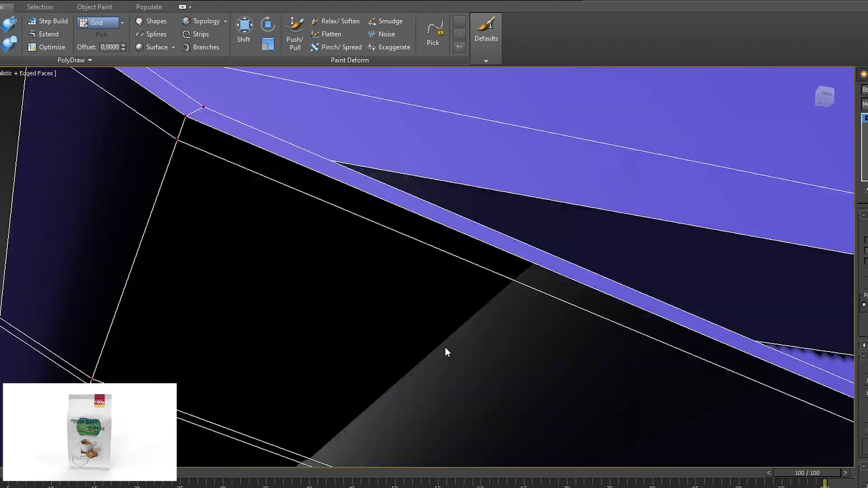
{"action": "mouse_move", "coordinate": [404, 272]}
{"action": "middle_mouse_down", "text": "alt"}
{"action": "mouse_move", "coordinate": [377, 332]}
{"action": "mouse_move", "coordinate": [319, 315]}
{"action": "middle_mouse_up", "text": "alt"}
{"action": "scroll", "coordinate": [90, 345], "scroll_direction": "up", "scroll_amount": 5}
{"action": "scroll", "coordinate": [90, 345], "scroll_direction": "down", "scroll_amount": 5}
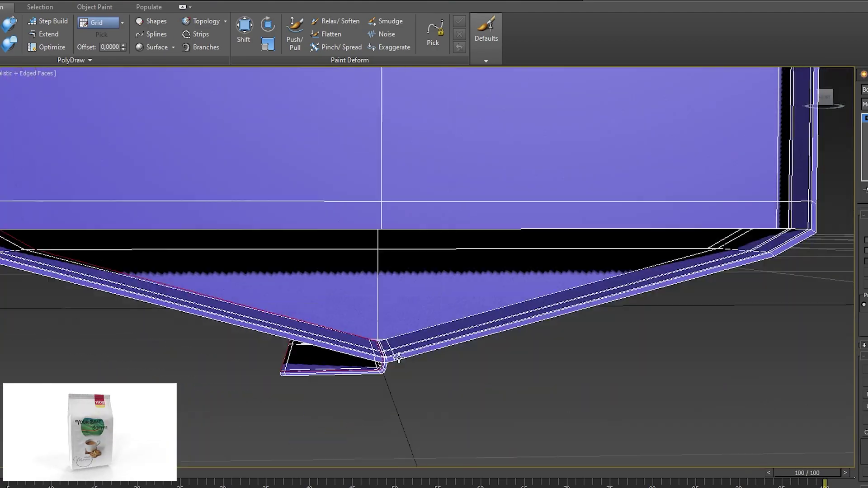
{"action": "scroll", "coordinate": [91, 345], "scroll_direction": "up", "scroll_amount": 2}
{"action": "scroll", "coordinate": [90, 346], "scroll_direction": "up", "scroll_amount": 2}
{"action": "mouse_move", "coordinate": [332, 343]}
{"action": "middle_mouse_down", "text": "alt"}
{"action": "mouse_move", "coordinate": [563, 240]}
{"action": "mouse_move", "coordinate": [302, 235]}
{"action": "mouse_move", "coordinate": [150, 208]}
{"action": "mouse_move", "coordinate": [405, 314]}
{"action": "middle_mouse_up", "text": "alt"}
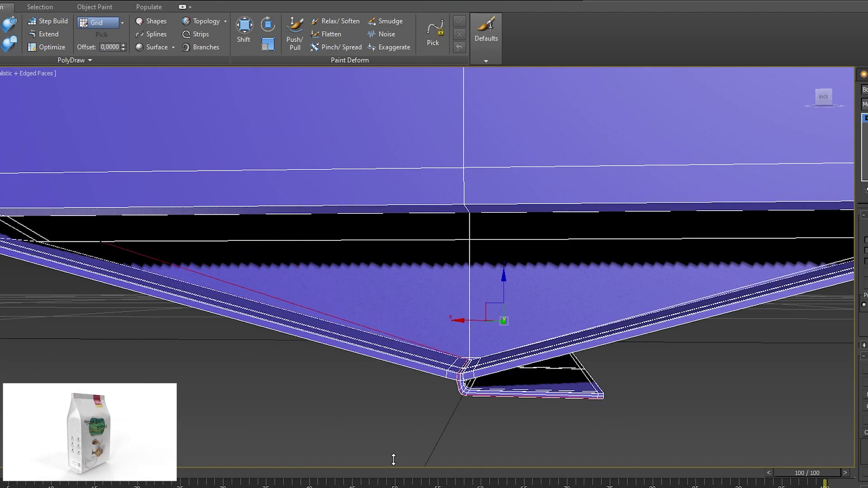
{"action": "scroll", "coordinate": [516, 199], "scroll_direction": "down", "scroll_amount": 3}
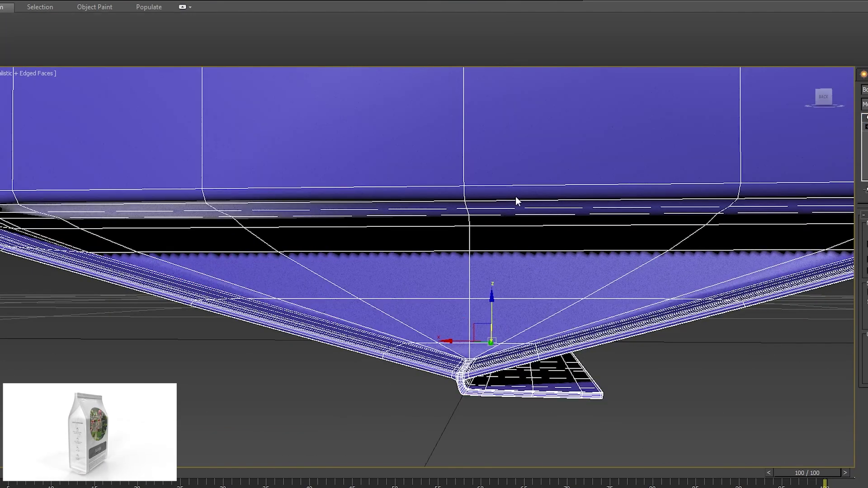
{"action": "scroll", "coordinate": [515, 199], "scroll_direction": "down", "scroll_amount": 5}
Step: Select the Box001 mesh and view its top in Front view
{"action": "key", "text": "F4"}
{"action": "mouse_move", "coordinate": [394, 293]}
{"action": "middle_mouse_down", "text": "alt"}
{"action": "mouse_move", "coordinate": [317, 277]}
{"action": "mouse_move", "coordinate": [353, 312]}
{"action": "mouse_move", "coordinate": [387, 289]}
{"action": "middle_mouse_up", "text": "alt"}
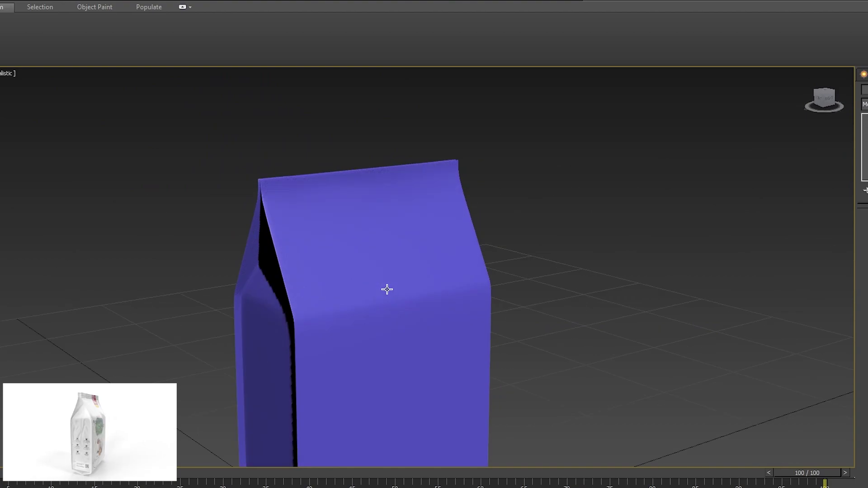
{"action": "left_click", "coordinate": [348, 236]}
{"action": "key", "text": "f"}
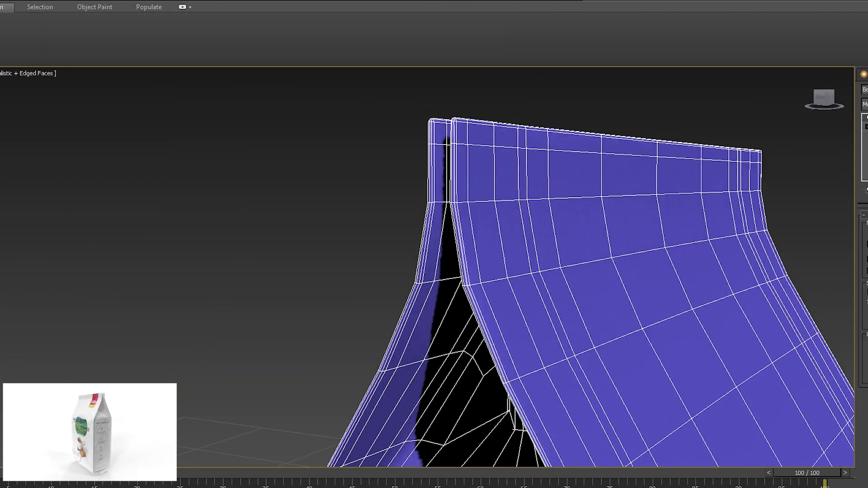
Step: Select the panel's bottom edge loop and bring the bag into ZBrush, viewed near-frontally
{"action": "left_click", "coordinate": [441, 274]}
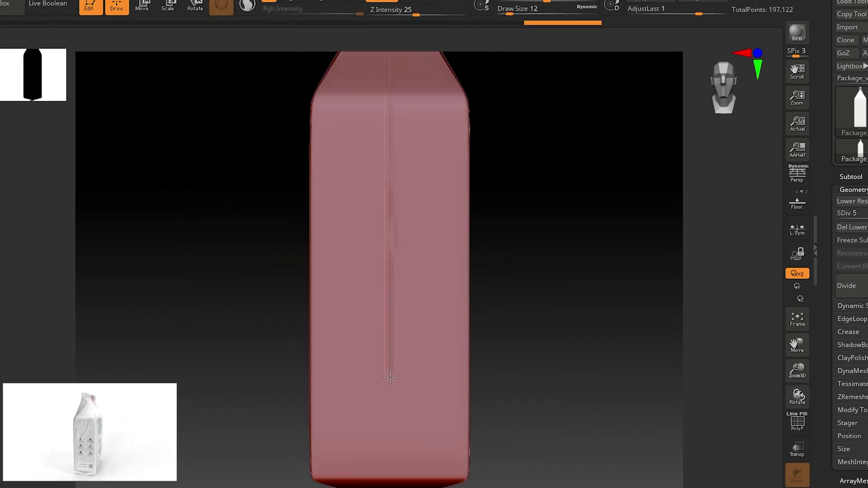
{"action": "mouse_move", "coordinate": [461, 161]}
{"action": "left_mouse_down"}
{"action": "mouse_move", "coordinate": [677, 347]}
{"action": "mouse_move", "coordinate": [676, 258]}
{"action": "mouse_move", "coordinate": [558, 261]}
{"action": "mouse_move", "coordinate": [592, 241]}
{"action": "left_mouse_up"}
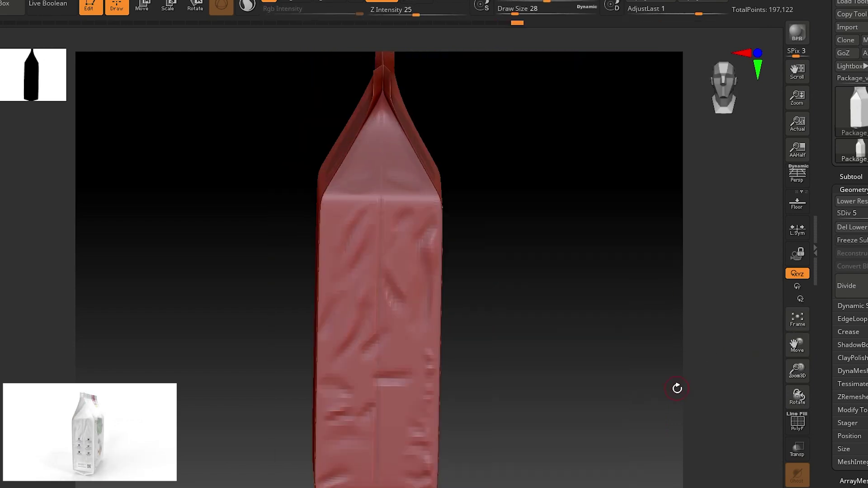
Step: Rotate the package to face the front, ready for sculpting
{"action": "left_click_drag", "start_coordinate": [798, 369], "coordinate": [804, 319]}
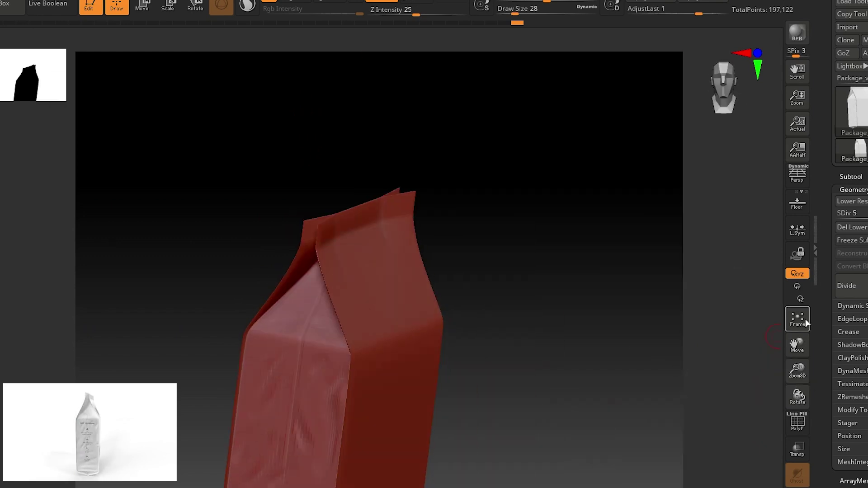
{"action": "left_click_drag", "start_coordinate": [669, 289], "coordinate": [639, 262]}
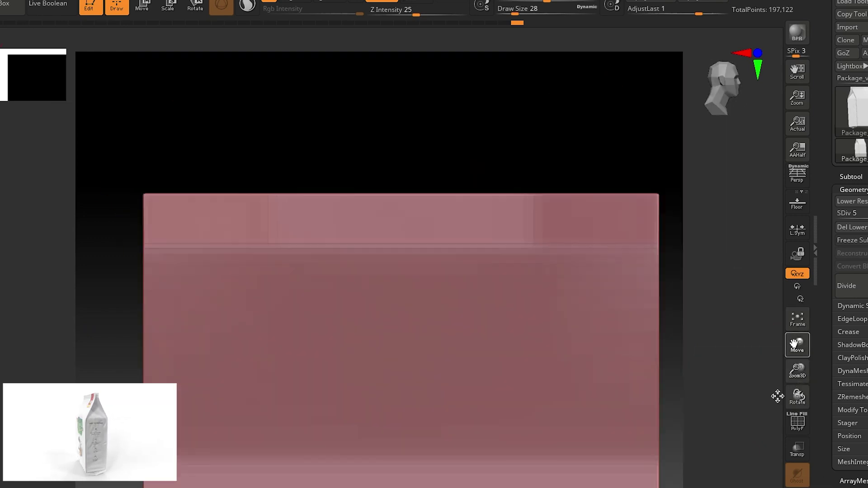
{"action": "left_click_drag", "start_coordinate": [649, 254], "coordinate": [688, 345]}
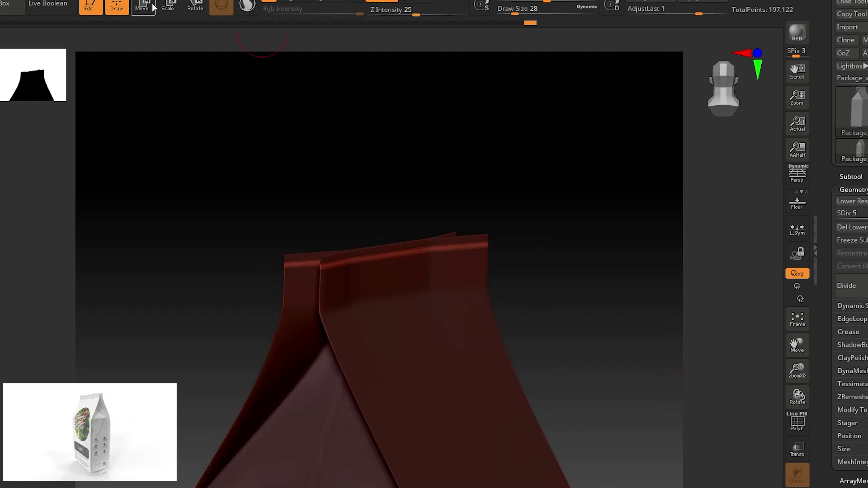
{"action": "left_click_drag", "start_coordinate": [421, 256], "coordinate": [329, 253]}
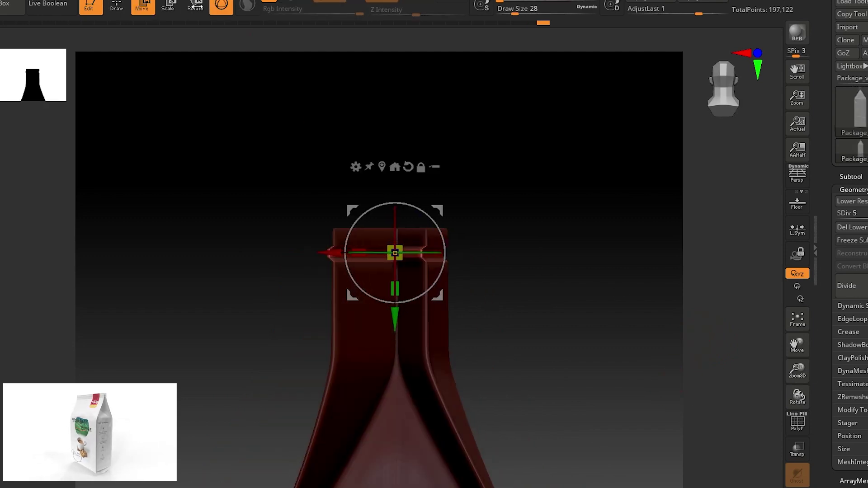
{"action": "key", "text": "q"}
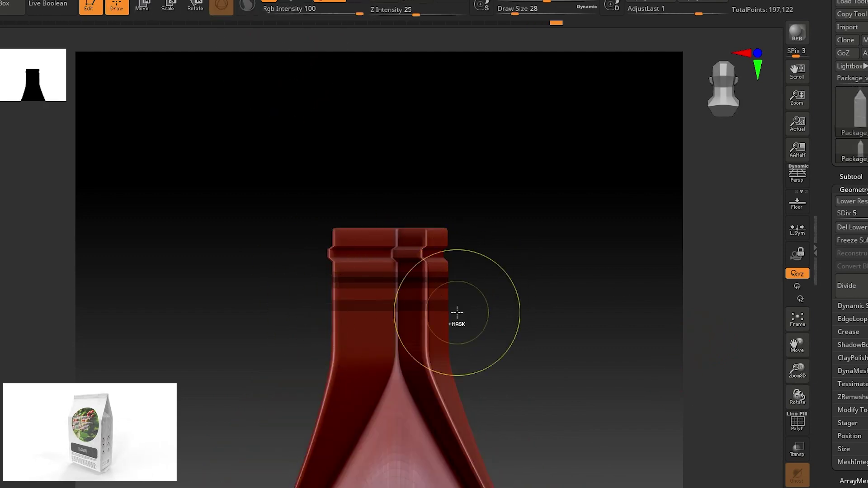
Step: Mask a horizontal band across the top seal and pull it into crimp ridges
{"action": "key", "text": "ctrl+z"}
{"action": "left_click_drag", "start_coordinate": [324, 273], "coordinate": [462, 281], "text": "ctrl"}
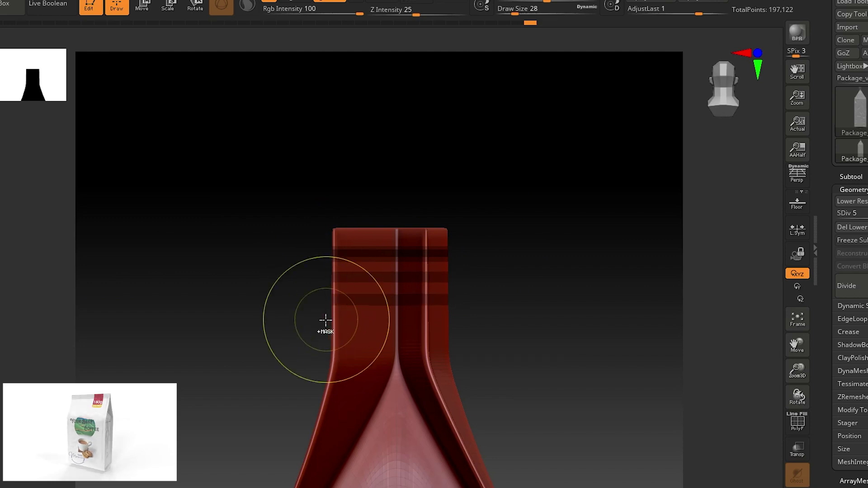
{"action": "key", "text": "w"}
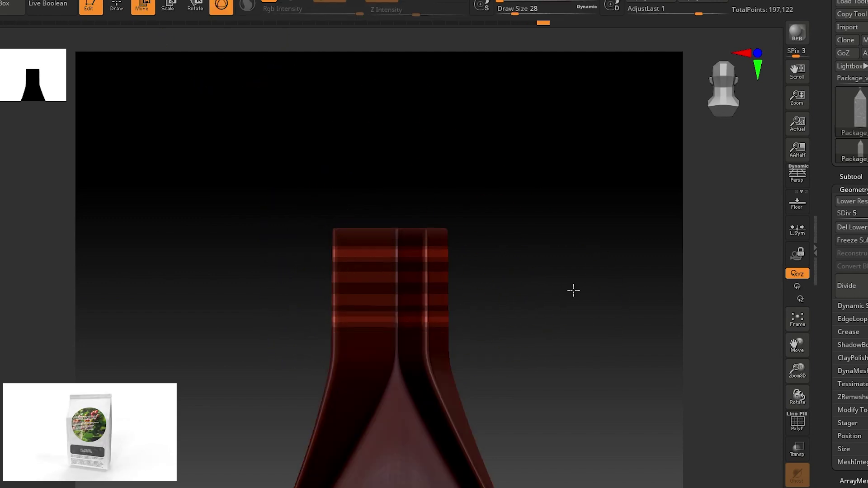
{"action": "left_click_drag", "start_coordinate": [449, 252], "coordinate": [554, 244]}
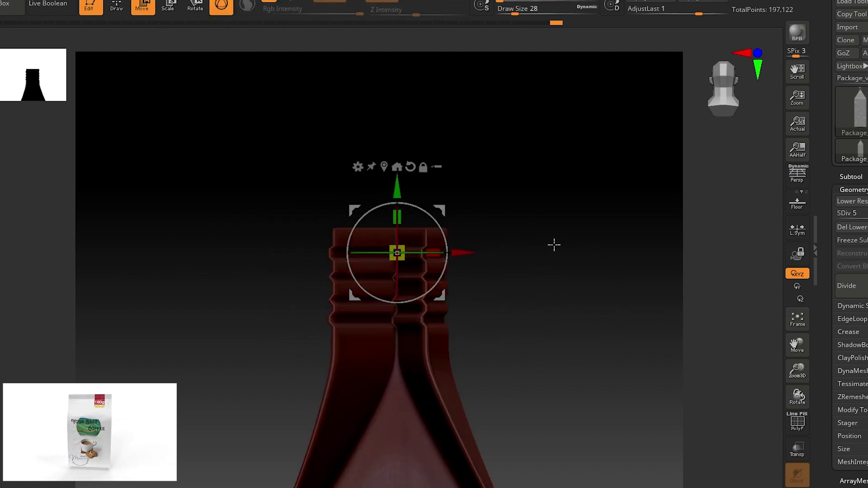
{"action": "key", "text": "q"}
{"action": "mouse_move", "coordinate": [593, 348]}
{"action": "left_mouse_down"}
{"action": "mouse_move", "coordinate": [616, 310]}
{"action": "mouse_move", "coordinate": [320, 107]}
{"action": "mouse_move", "coordinate": [343, 136]}
{"action": "left_mouse_up"}
{"action": "left_click_drag", "start_coordinate": [588, 271], "coordinate": [587, 180], "text": "alt"}
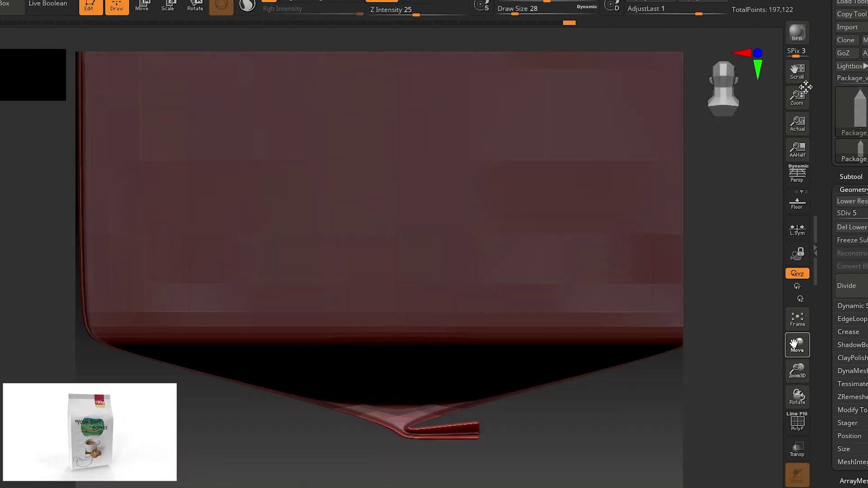
Step: Mask several stripes on the bottom flap and push them out as crimp ridges
{"action": "mouse_move", "coordinate": [233, 388]}
{"action": "left_mouse_down", "text": "ctrl"}
{"action": "mouse_move", "coordinate": [390, 346]}
{"action": "mouse_move", "coordinate": [438, 346]}
{"action": "left_mouse_up", "text": "ctrl"}
{"action": "left_click_drag", "start_coordinate": [792, 361], "coordinate": [796, 289]}
{"action": "left_click", "coordinate": [494, 382], "text": "ctrl"}
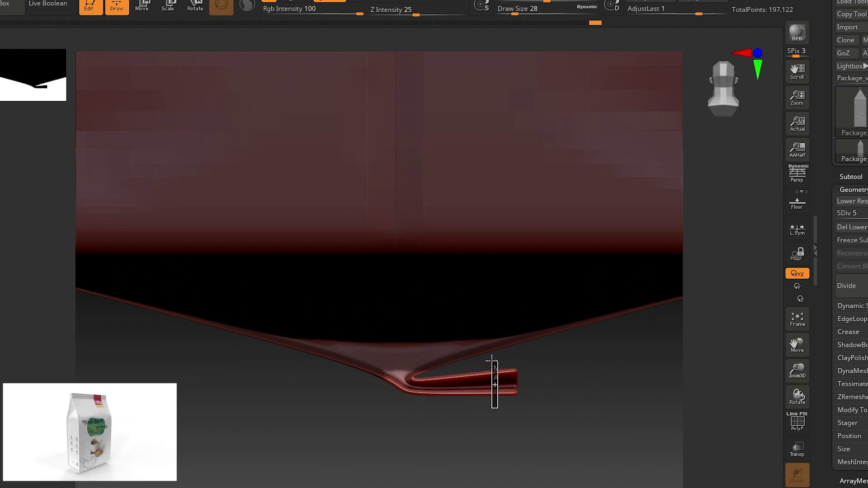
{"action": "left_click_drag", "start_coordinate": [412, 351], "coordinate": [439, 359], "text": "ctrl"}
{"action": "key", "text": "b"}
{"action": "key", "text": "b"}
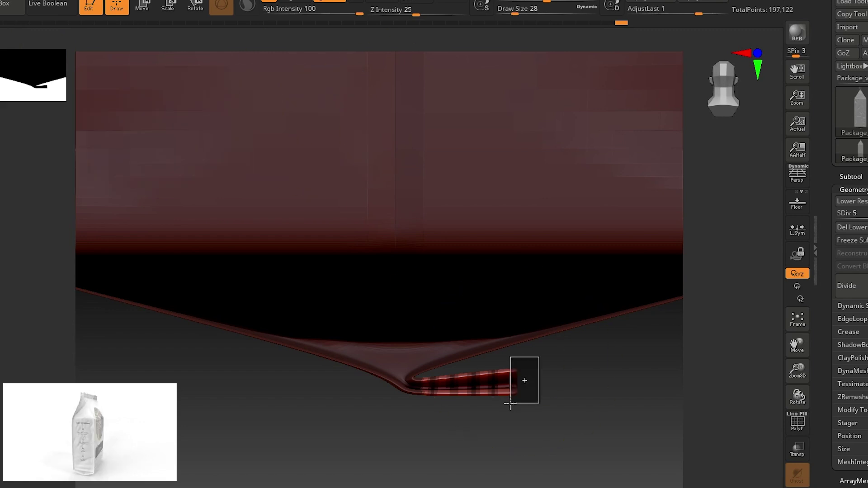
{"action": "left_click", "coordinate": [515, 290]}
{"action": "left_click_drag", "start_coordinate": [500, 312], "coordinate": [500, 315]}
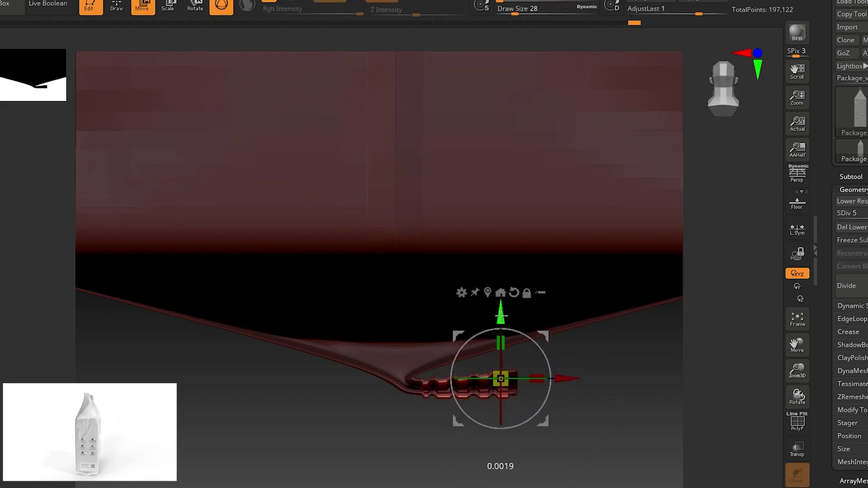
Step: Subdivide the bag one more level to SDiv 6 and frame its front
{"action": "key", "text": "q"}
{"action": "key", "text": "f"}
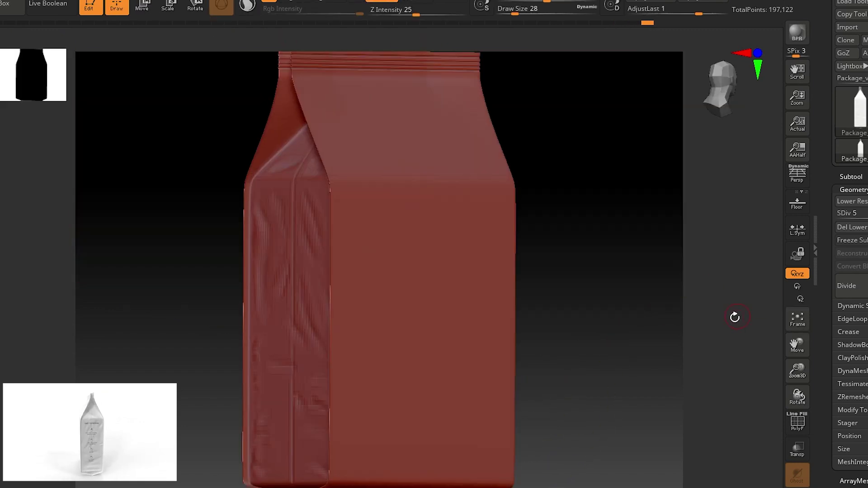
{"action": "left_click_drag", "start_coordinate": [688, 340], "coordinate": [672, 323]}
{"action": "key", "text": "d"}
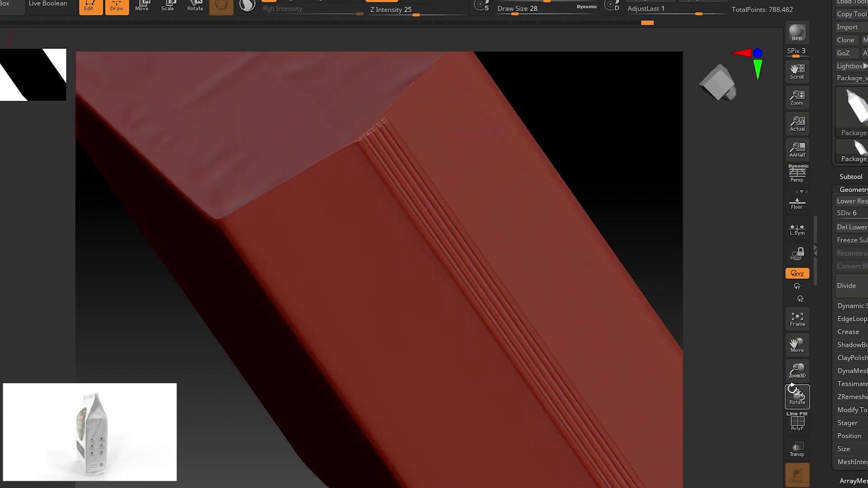
{"action": "mouse_move", "coordinate": [795, 398]}
{"action": "left_mouse_down"}
{"action": "mouse_move", "coordinate": [713, 326]}
{"action": "mouse_move", "coordinate": [684, 361]}
{"action": "mouse_move", "coordinate": [457, 304]}
{"action": "left_mouse_up"}
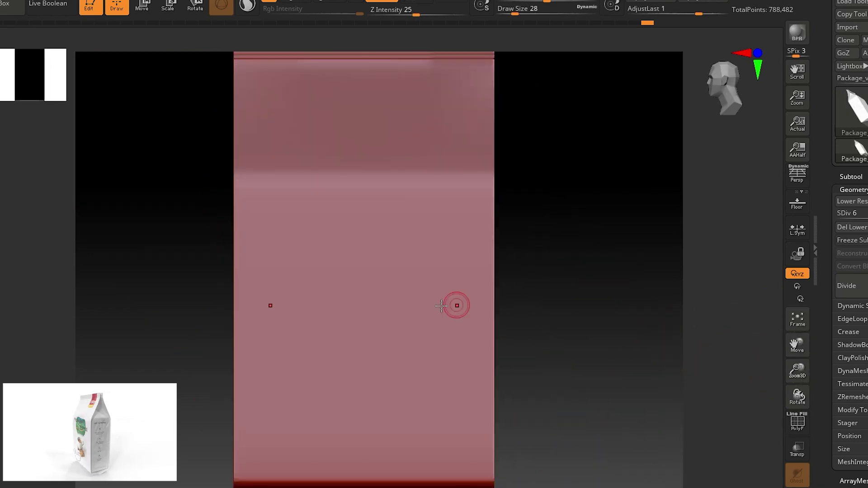
{"action": "key", "text": "space"}
{"action": "key", "text": "space"}
{"action": "mouse_move", "coordinate": [567, 294]}
{"action": "left_mouse_down"}
{"action": "mouse_move", "coordinate": [568, 358]}
{"action": "mouse_move", "coordinate": [797, 416]}
{"action": "mouse_move", "coordinate": [797, 346]}
{"action": "left_mouse_up"}
{"action": "left_click_drag", "start_coordinate": [642, 289], "coordinate": [501, 240], "text": "shift"}
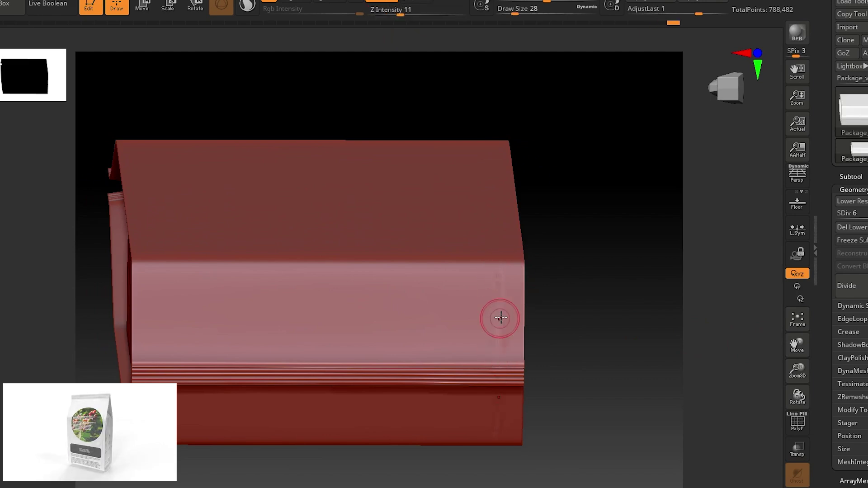
Step: Adjust Draw Size and Z Intensity, then sculpt crease strokes on the bag's front
{"action": "key", "text": "space"}
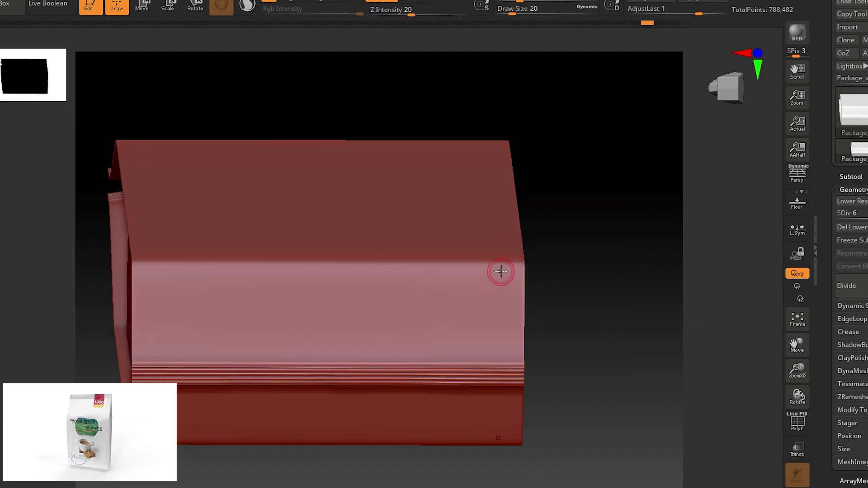
{"action": "mouse_move", "coordinate": [632, 291]}
{"action": "left_mouse_down"}
{"action": "mouse_move", "coordinate": [501, 277]}
{"action": "mouse_move", "coordinate": [305, 274]}
{"action": "left_mouse_up"}
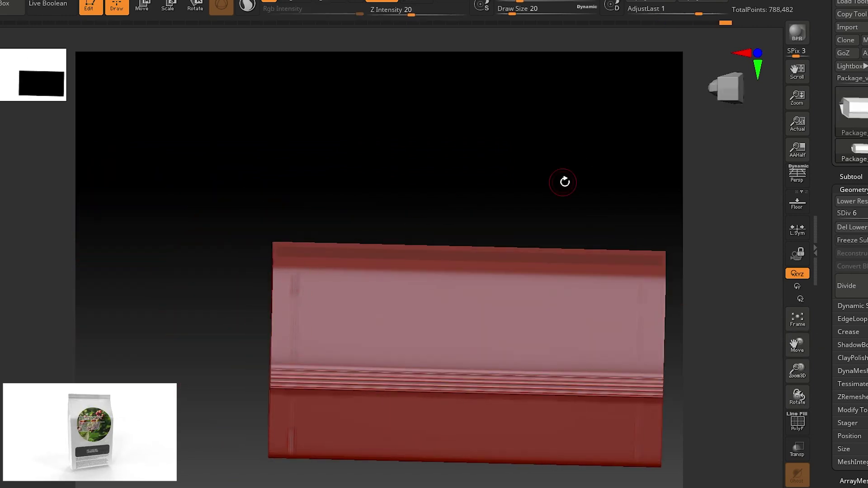
{"action": "mouse_move", "coordinate": [565, 182]}
{"action": "left_mouse_down"}
{"action": "mouse_move", "coordinate": [658, 294]}
{"action": "mouse_move", "coordinate": [397, 236]}
{"action": "mouse_move", "coordinate": [499, 256]}
{"action": "left_mouse_up"}
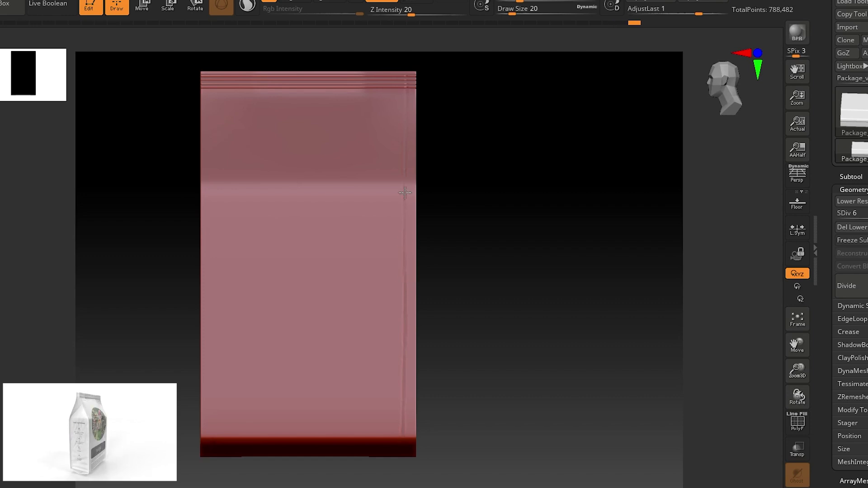
{"action": "key", "text": "f"}
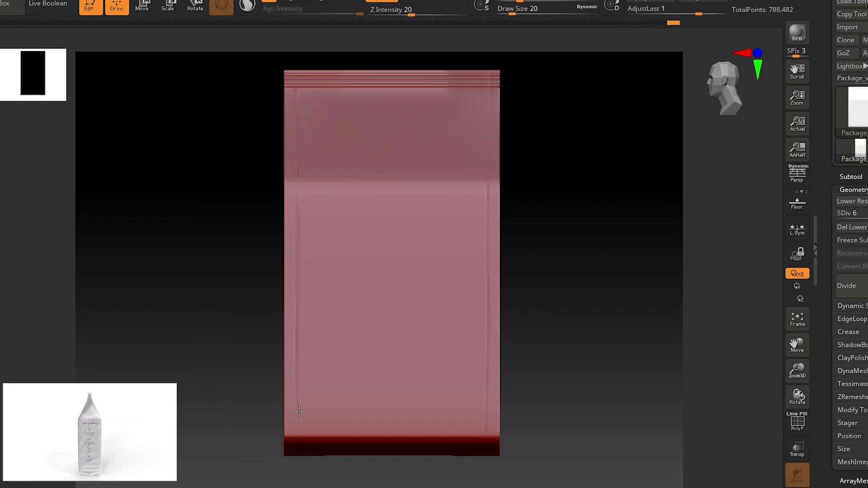
{"action": "left_click_drag", "start_coordinate": [562, 217], "coordinate": [537, 230]}
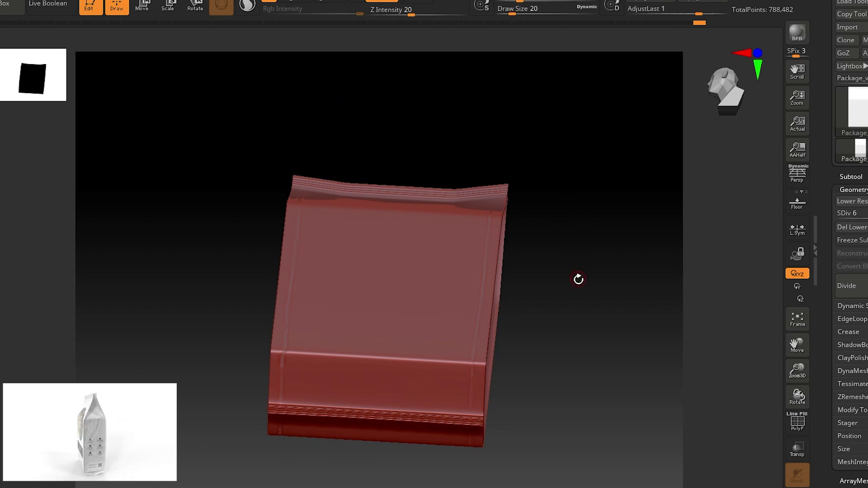
{"action": "left_click_drag", "start_coordinate": [578, 278], "coordinate": [481, 361]}
{"action": "right_click_drag", "start_coordinate": [379, 376], "coordinate": [321, 350]}
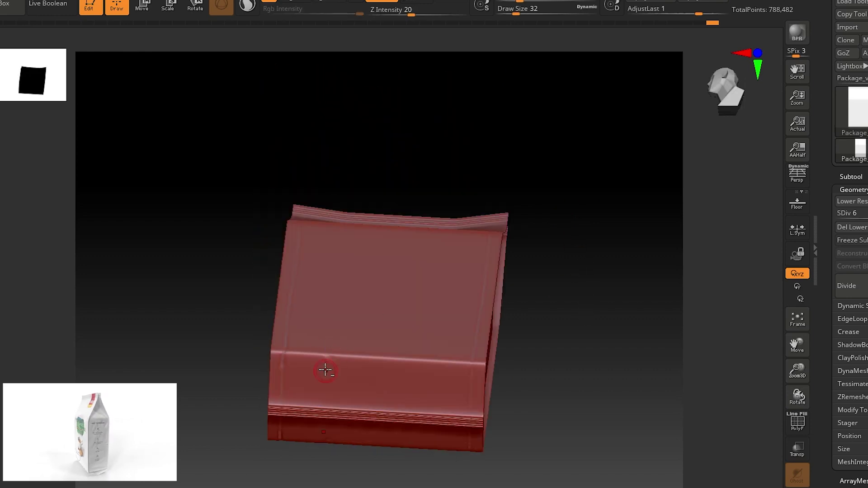
{"action": "mouse_move", "coordinate": [442, 354]}
{"action": "right_mouse_down"}
{"action": "mouse_move", "coordinate": [461, 351]}
{"action": "mouse_move", "coordinate": [452, 326]}
{"action": "right_mouse_up"}
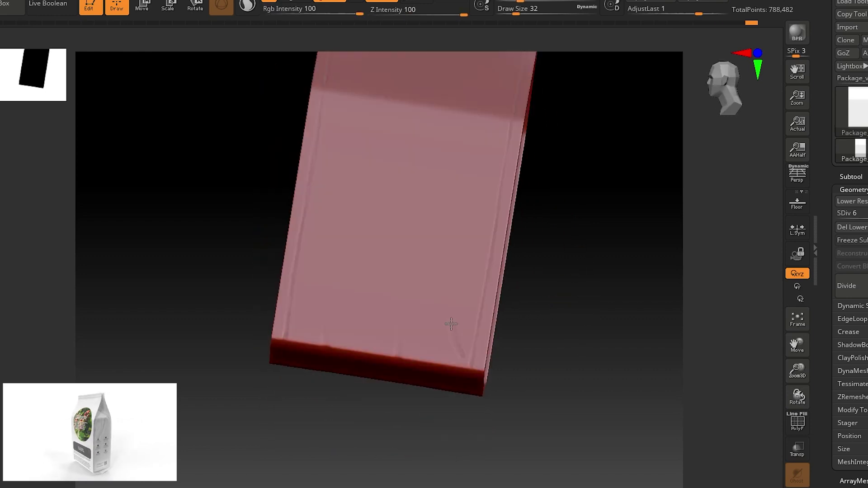
{"action": "left_click_drag", "start_coordinate": [446, 271], "coordinate": [459, 249]}
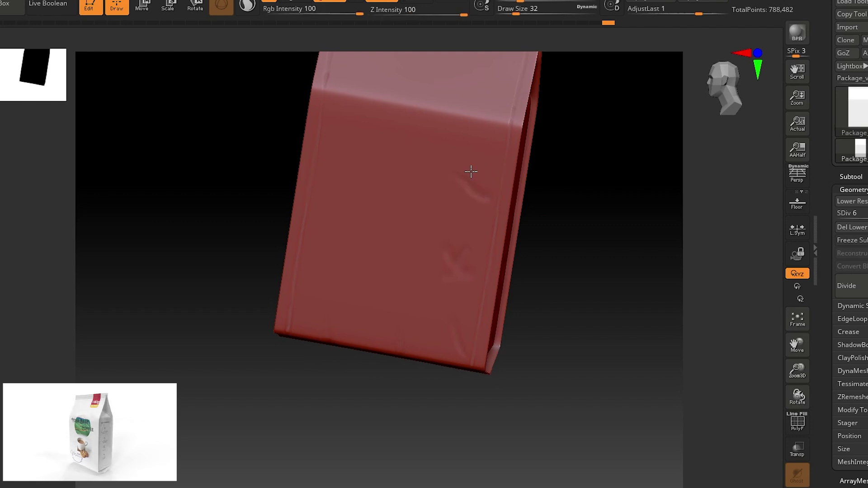
{"action": "mouse_move", "coordinate": [470, 170]}
{"action": "right_mouse_down"}
{"action": "mouse_move", "coordinate": [648, 379]}
{"action": "mouse_move", "coordinate": [656, 370]}
{"action": "mouse_move", "coordinate": [717, 364]}
{"action": "mouse_move", "coordinate": [681, 353]}
{"action": "right_mouse_up"}
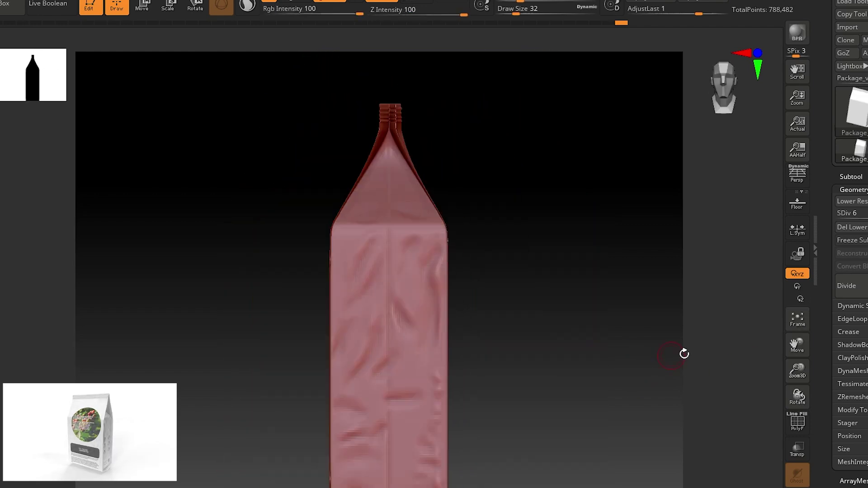
Step: Apply DynaMesh to the bag and open the ZRemesher retopology settings
{"action": "scroll", "coordinate": [339, 258], "scroll_direction": "up", "scroll_amount": 5}
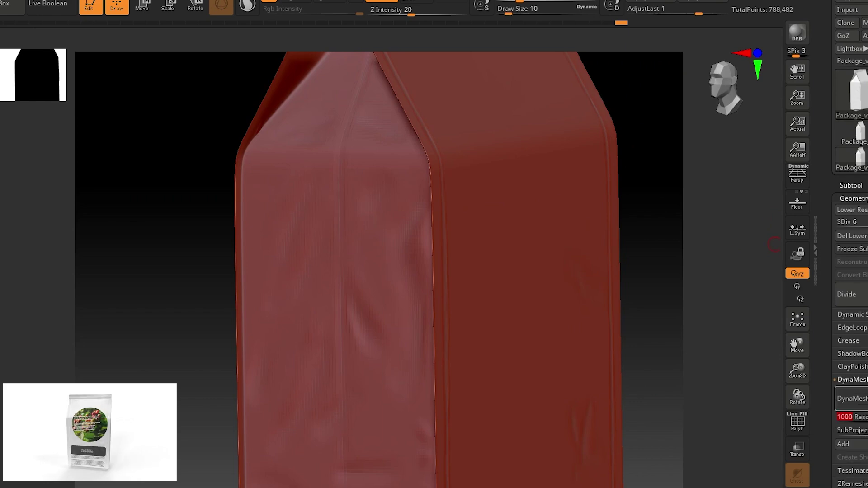
{"action": "left_click", "coordinate": [851, 398]}
{"action": "mouse_move", "coordinate": [663, 411]}
{"action": "left_mouse_down"}
{"action": "mouse_move", "coordinate": [651, 332]}
{"action": "mouse_move", "coordinate": [616, 348]}
{"action": "mouse_move", "coordinate": [497, 312]}
{"action": "left_mouse_up"}
{"action": "key", "text": "bracketright"}
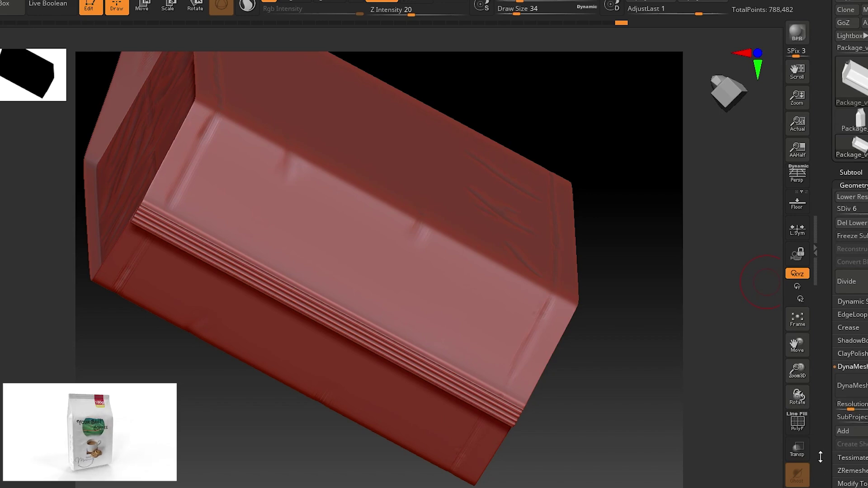
{"action": "left_click", "coordinate": [851, 392]}
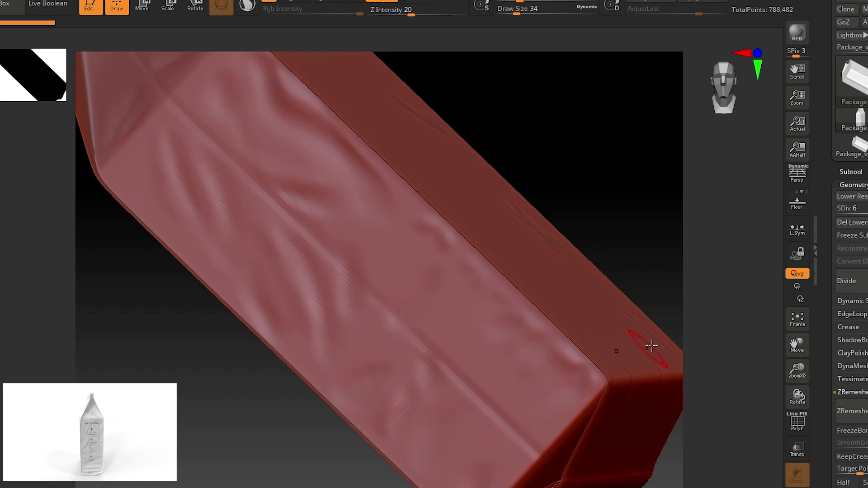
{"action": "left_click_drag", "start_coordinate": [652, 346], "coordinate": [647, 28]}
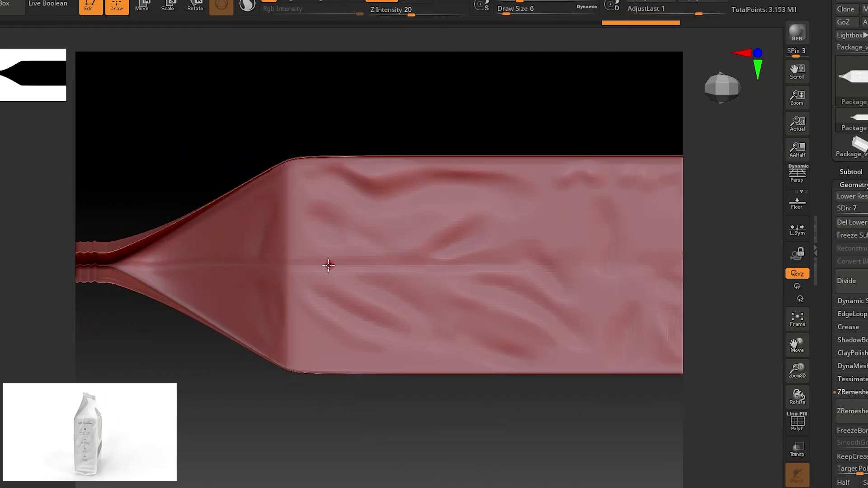
Step: Sculpt a crease along the side seam and a diagonal crease on the panel
{"action": "left_click_drag", "start_coordinate": [370, 266], "coordinate": [449, 267]}
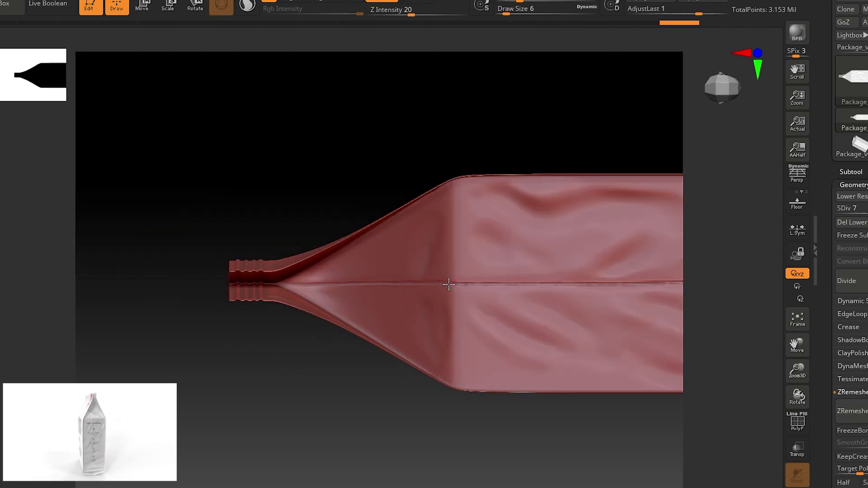
{"action": "key", "text": "bracketright"}
{"action": "key", "text": "bracketright"}
{"action": "key", "text": "bracketright"}
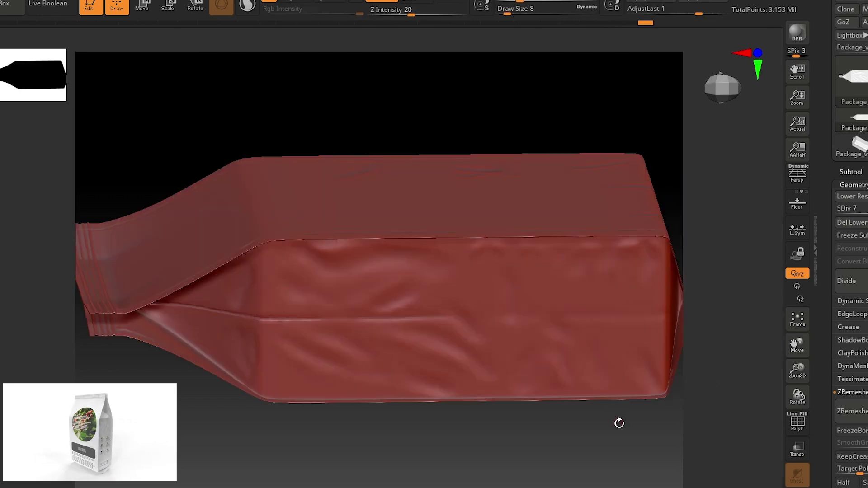
{"action": "left_click_drag", "start_coordinate": [333, 306], "coordinate": [430, 421]}
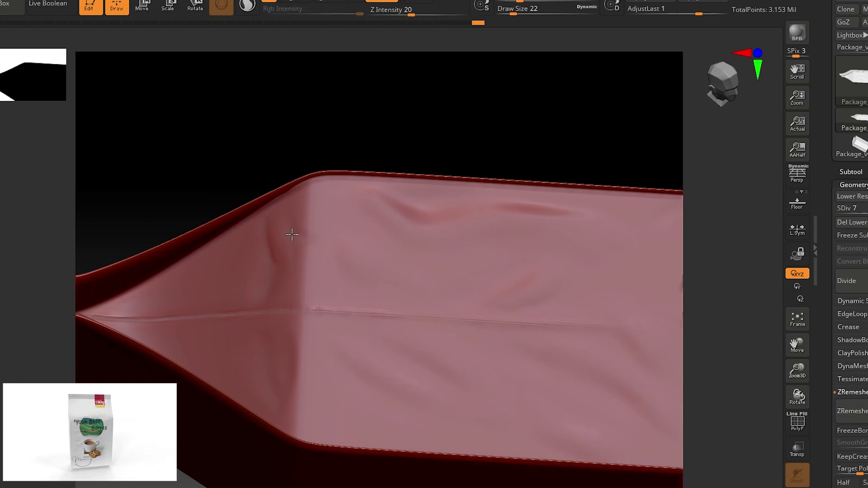
{"action": "mouse_move", "coordinate": [318, 233]}
{"action": "left_mouse_down"}
{"action": "mouse_move", "coordinate": [362, 284]}
{"action": "mouse_move", "coordinate": [450, 256]}
{"action": "left_mouse_up"}
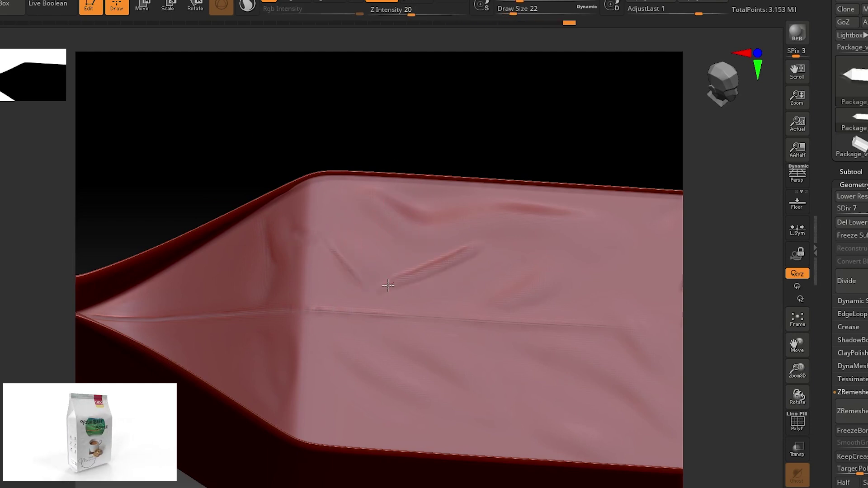
{"action": "left_click_drag", "start_coordinate": [728, 183], "coordinate": [479, 277]}
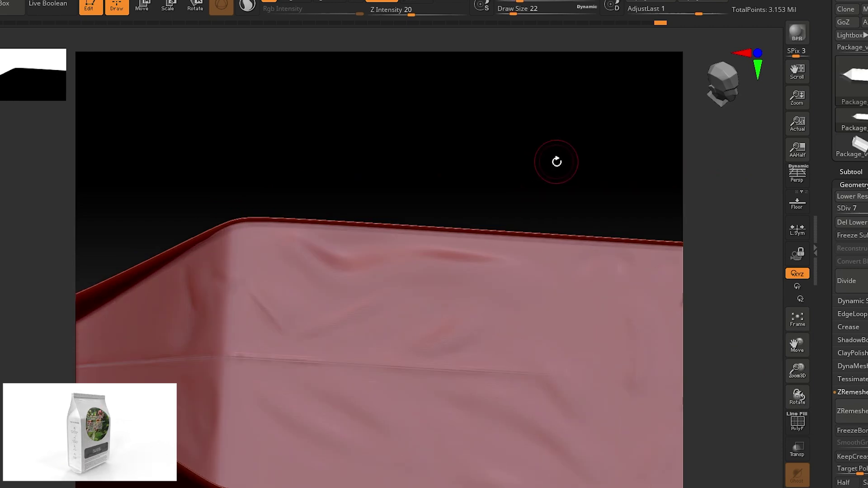
{"action": "right_click_drag", "start_coordinate": [547, 278], "coordinate": [432, 187]}
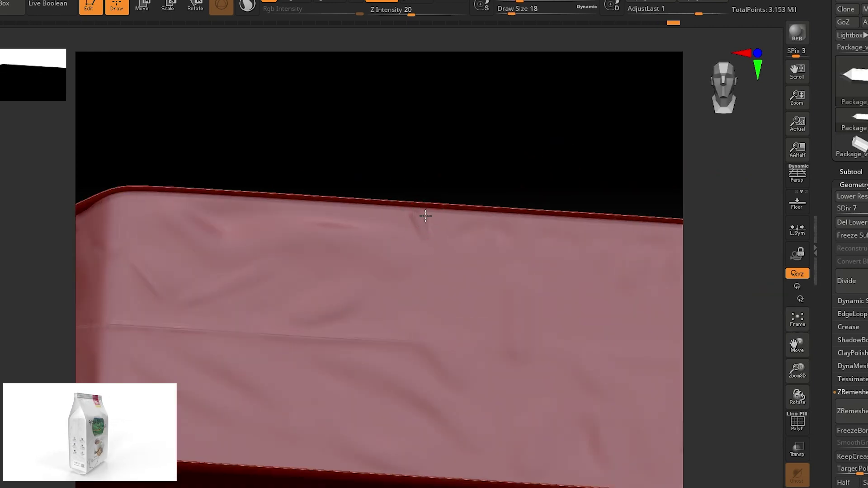
Step: Shift-smooth the wrinkles on the bag's side near its corner fold
{"action": "key", "text": "shift"}
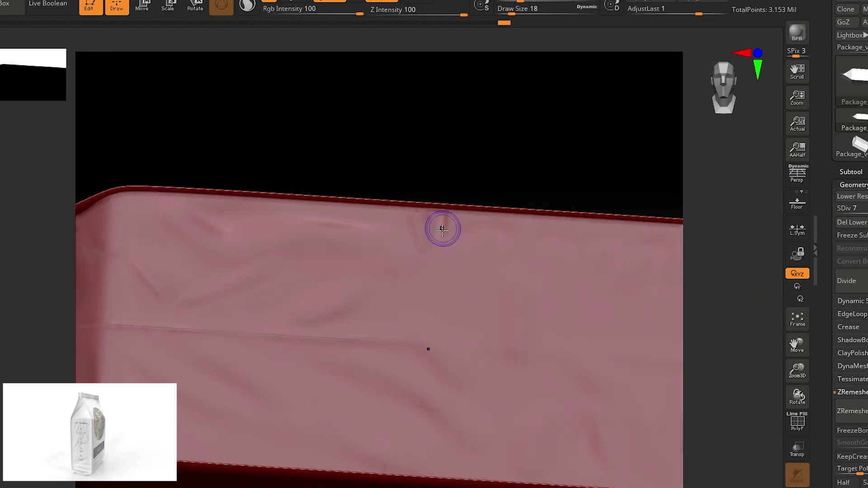
{"action": "right_click_drag", "start_coordinate": [441, 219], "coordinate": [562, 174]}
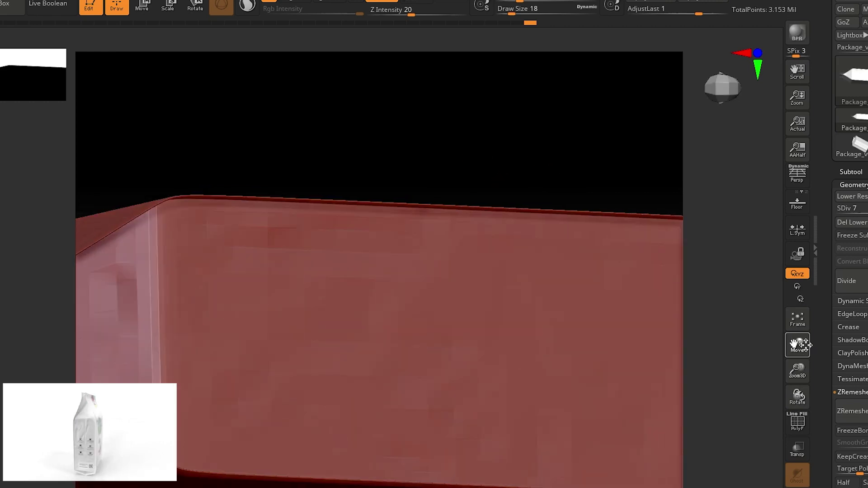
{"action": "left_click_drag", "start_coordinate": [797, 345], "coordinate": [319, 369]}
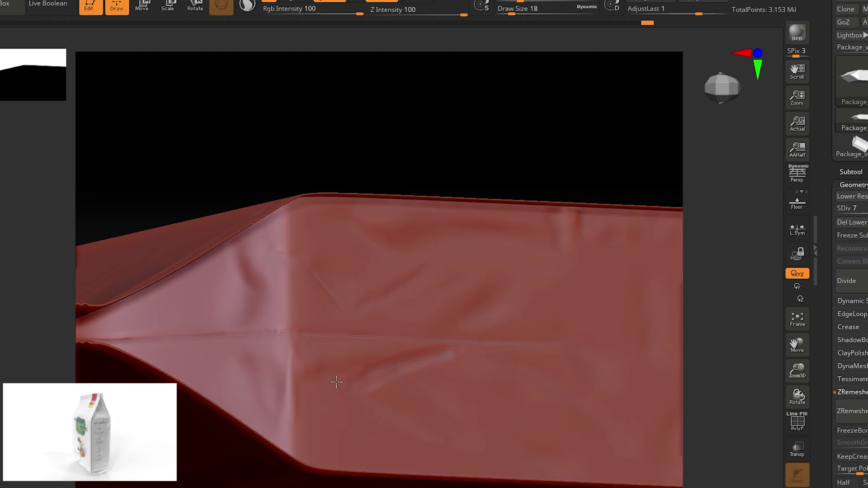
{"action": "left_click_drag", "start_coordinate": [588, 136], "coordinate": [495, 406]}
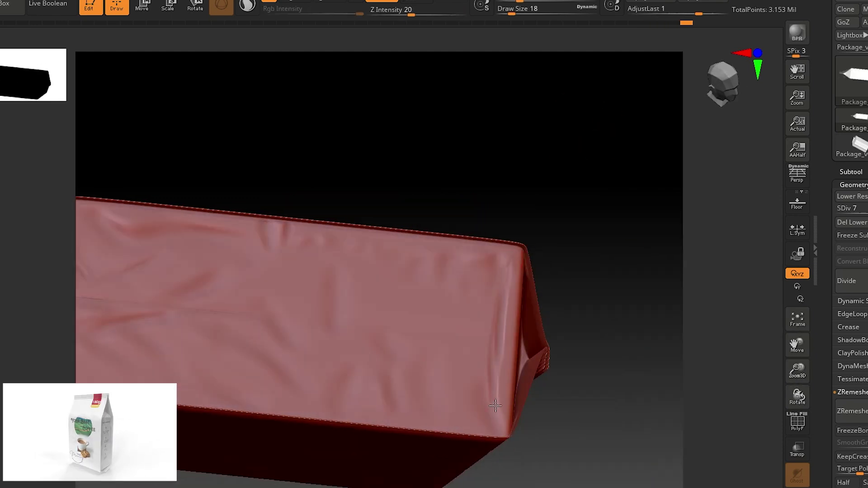
{"action": "key", "text": "shift"}
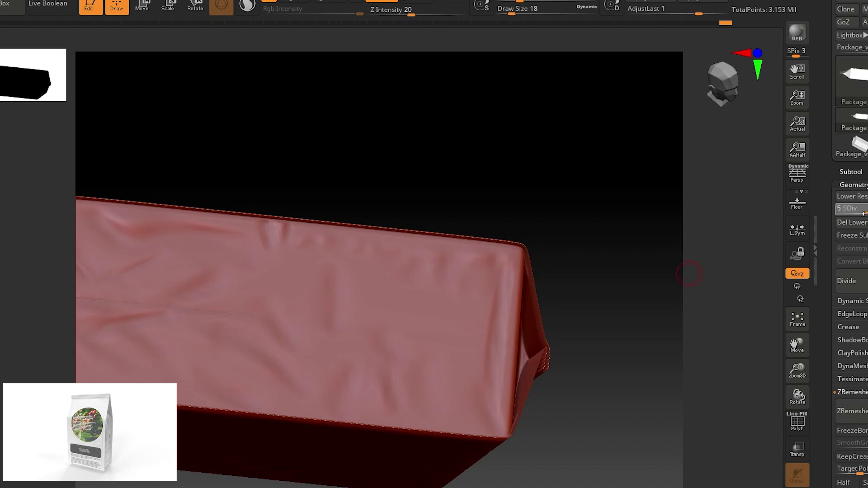
{"action": "mouse_move", "coordinate": [499, 253]}
{"action": "left_mouse_down", "text": "shift"}
{"action": "mouse_move", "coordinate": [478, 310]}
{"action": "mouse_move", "coordinate": [495, 370]}
{"action": "mouse_move", "coordinate": [451, 298]}
{"action": "mouse_move", "coordinate": [442, 393]}
{"action": "mouse_move", "coordinate": [427, 247]}
{"action": "left_mouse_up", "text": "shift"}
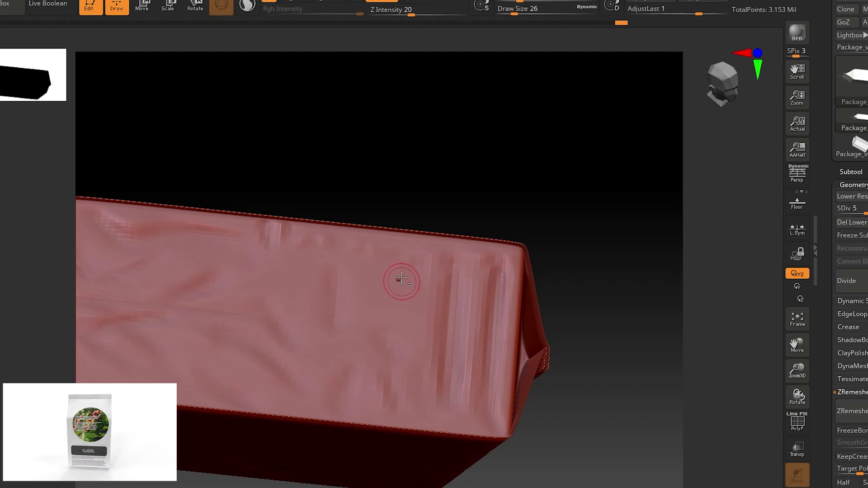
Step: Raise the bag to its highest subdivision and orbit to inspect the top seams
{"action": "key", "text": "d"}
{"action": "key", "text": "d"}
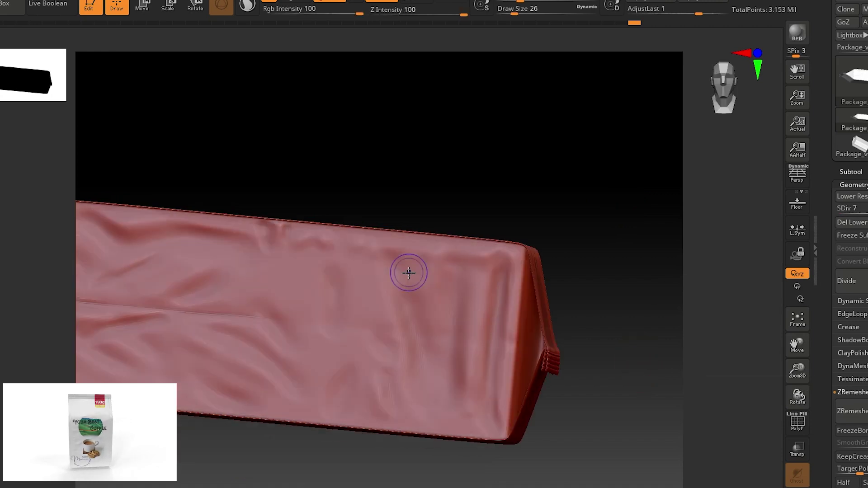
{"action": "key", "text": "shift"}
{"action": "left_click_drag", "start_coordinate": [386, 239], "coordinate": [499, 253], "text": "shift"}
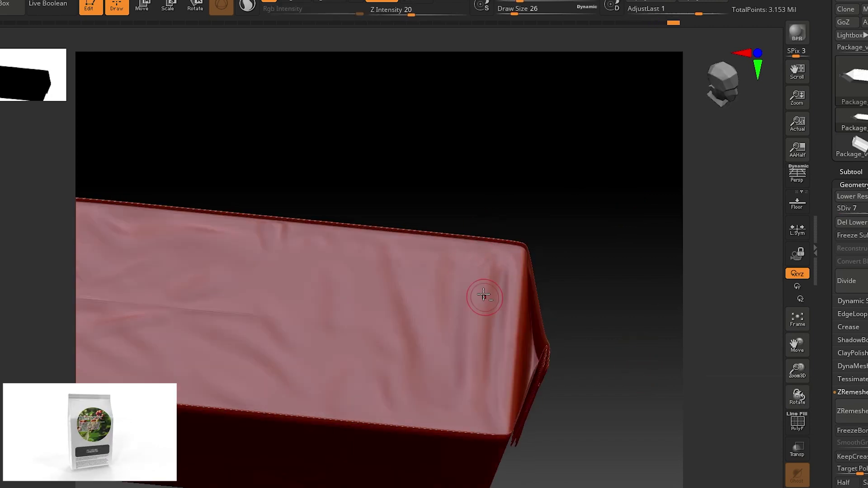
{"action": "mouse_move", "coordinate": [483, 295]}
{"action": "left_mouse_down", "text": "shift"}
{"action": "mouse_move", "coordinate": [539, 269]}
{"action": "mouse_move", "coordinate": [398, 251]}
{"action": "left_mouse_up", "text": "shift"}
{"action": "mouse_move", "coordinate": [393, 322]}
{"action": "left_mouse_down", "text": "shift"}
{"action": "mouse_move", "coordinate": [420, 330]}
{"action": "mouse_move", "coordinate": [552, 201]}
{"action": "mouse_move", "coordinate": [541, 185]}
{"action": "mouse_move", "coordinate": [794, 383]}
{"action": "mouse_move", "coordinate": [296, 378]}
{"action": "left_mouse_up", "text": "shift"}
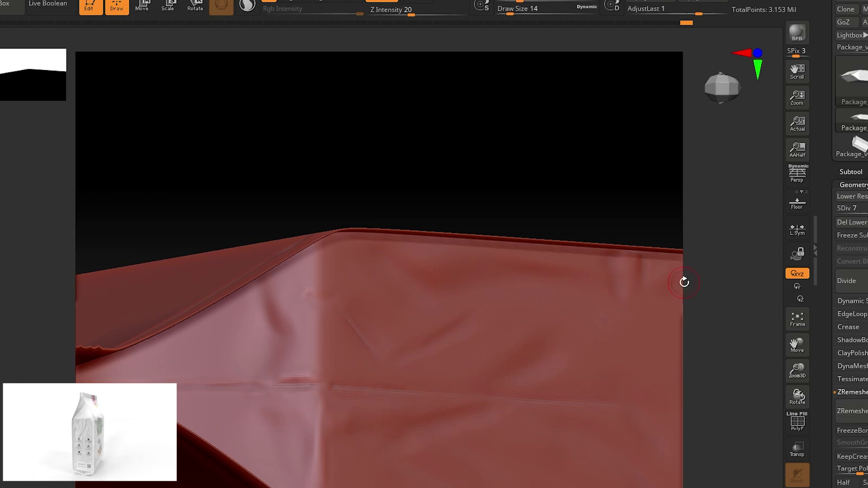
{"action": "left_click_drag", "start_coordinate": [683, 282], "coordinate": [782, 287], "text": "shift"}
{"action": "left_click_drag", "start_coordinate": [797, 344], "coordinate": [402, 200]}
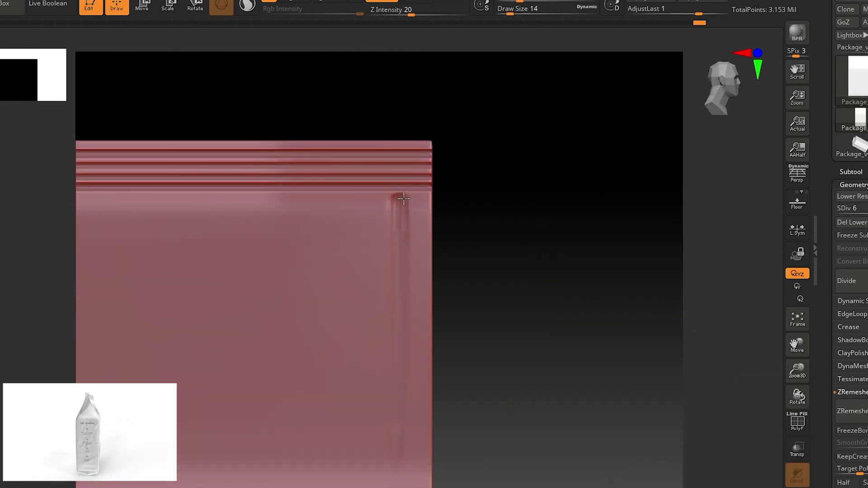
Step: Zoom in, drop to SDiv 6, and re-sculpt wrinkles on the bag's lower right
{"action": "key", "text": "d"}
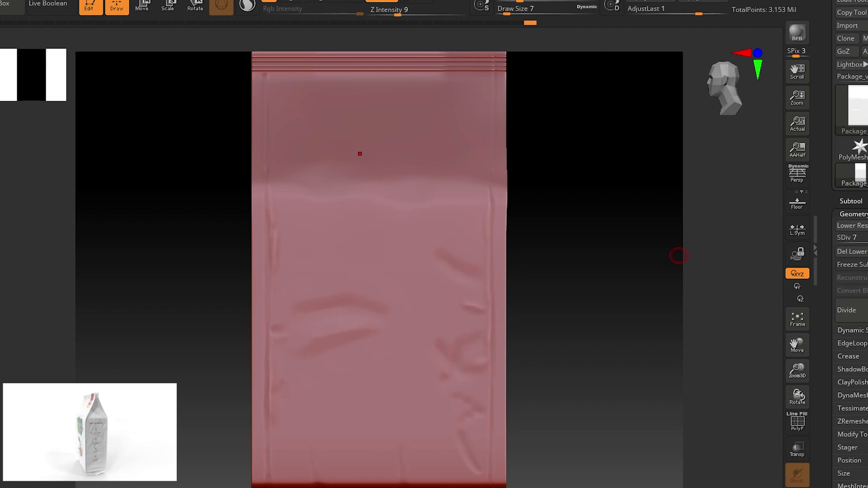
{"action": "right_click_drag", "start_coordinate": [360, 154], "coordinate": [502, 332], "text": "ctrl"}
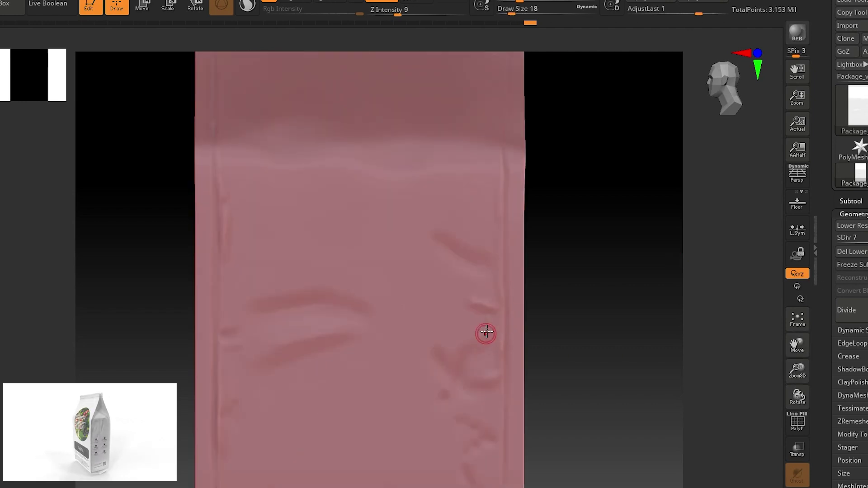
{"action": "left_click", "coordinate": [850, 237]}
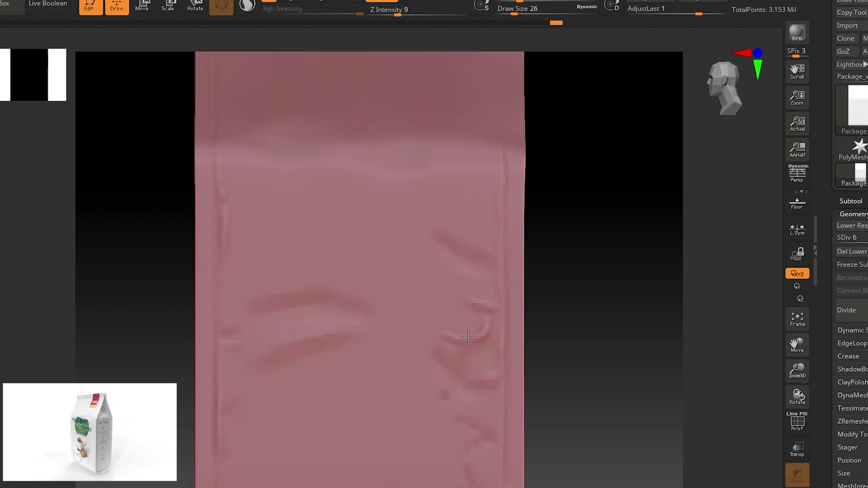
{"action": "mouse_move", "coordinate": [424, 324]}
{"action": "left_mouse_down"}
{"action": "mouse_move", "coordinate": [455, 330]}
{"action": "mouse_move", "coordinate": [434, 336]}
{"action": "mouse_move", "coordinate": [494, 359]}
{"action": "mouse_move", "coordinate": [473, 349]}
{"action": "left_mouse_up"}
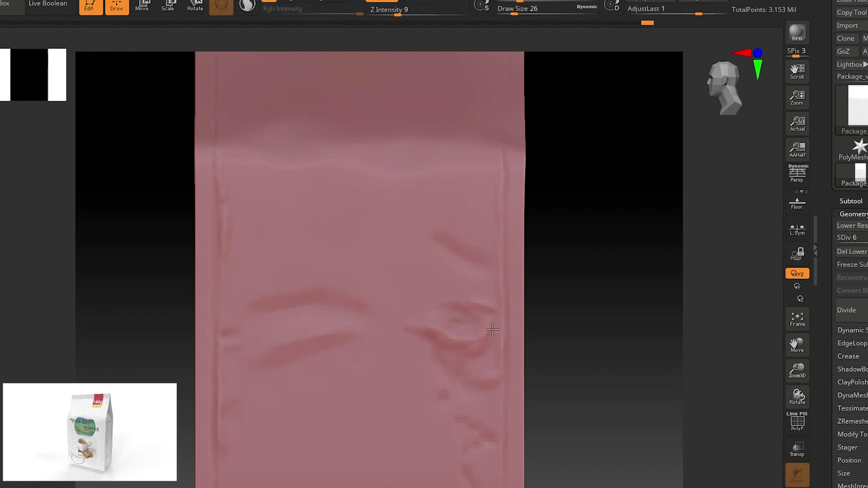
{"action": "left_click_drag", "start_coordinate": [484, 397], "coordinate": [488, 420], "text": "shift"}
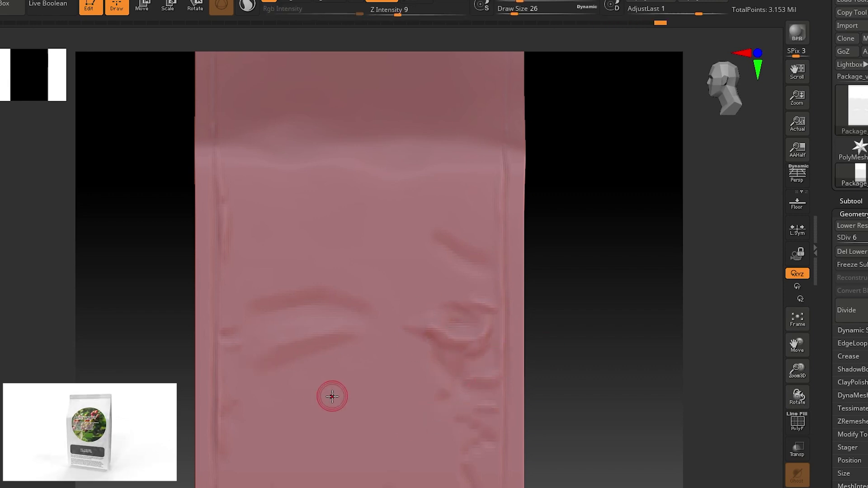
{"action": "left_click_drag", "start_coordinate": [542, 389], "coordinate": [594, 364]}
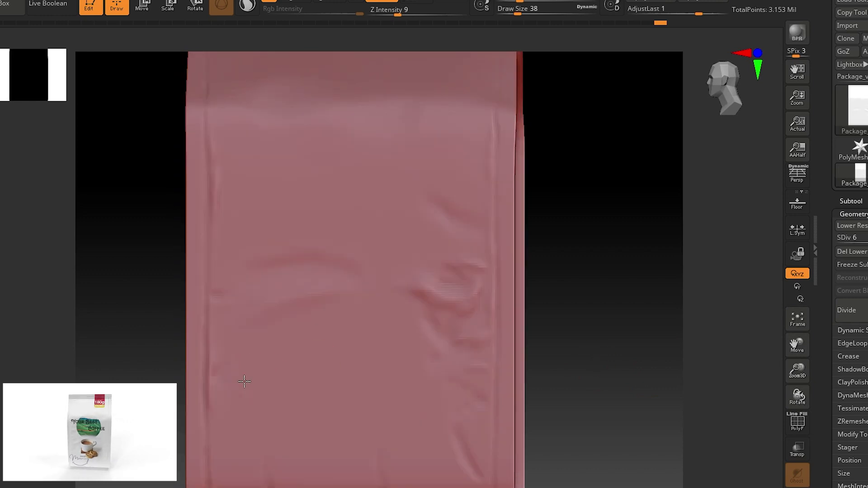
Step: Smooth the harsh wrinkles across the bag's front and right-side folds
{"action": "mouse_move", "coordinate": [396, 371]}
{"action": "left_mouse_down", "text": "shift"}
{"action": "mouse_move", "coordinate": [242, 361]}
{"action": "mouse_move", "coordinate": [359, 345]}
{"action": "left_mouse_up", "text": "shift"}
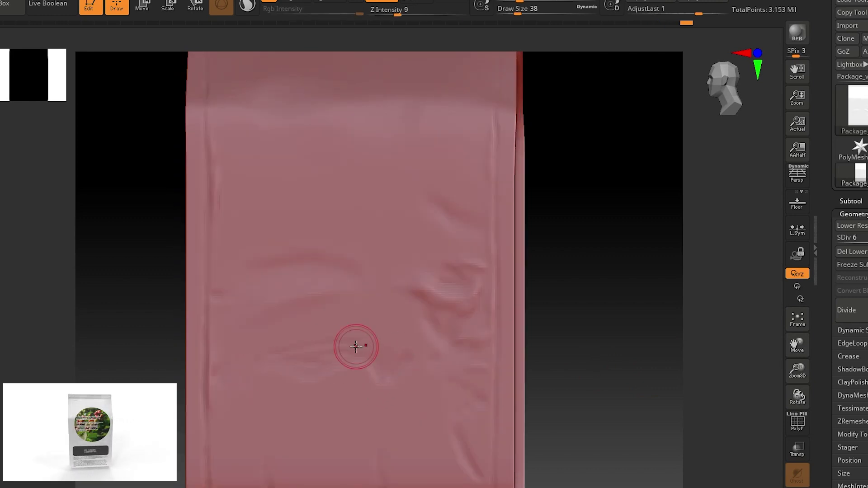
{"action": "left_click_drag", "start_coordinate": [565, 361], "coordinate": [624, 372]}
{"action": "left_click_drag", "start_coordinate": [796, 368], "coordinate": [797, 357]}
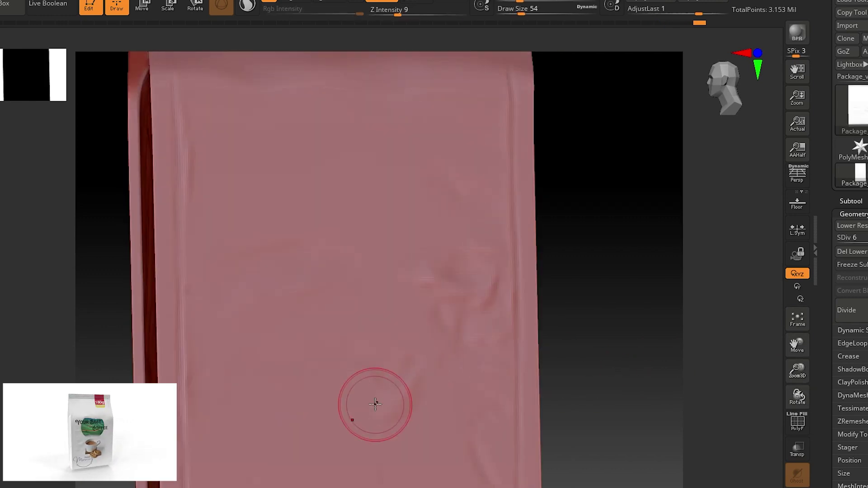
{"action": "mouse_move", "coordinate": [374, 396]}
{"action": "left_mouse_down", "text": "shift"}
{"action": "mouse_move", "coordinate": [286, 403]}
{"action": "mouse_move", "coordinate": [397, 407]}
{"action": "left_mouse_up", "text": "shift"}
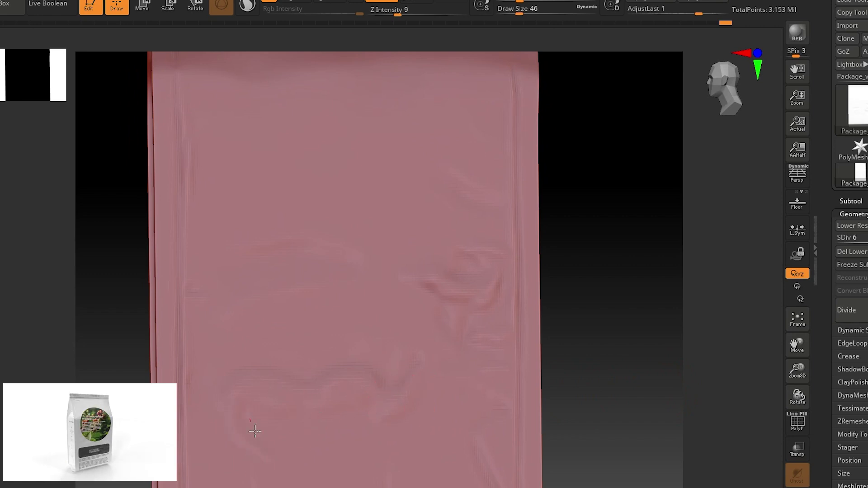
{"action": "left_click_drag", "start_coordinate": [809, 384], "coordinate": [807, 395]}
{"action": "mouse_move", "coordinate": [430, 362]}
{"action": "left_mouse_down", "text": "shift"}
{"action": "mouse_move", "coordinate": [401, 393]}
{"action": "mouse_move", "coordinate": [442, 342]}
{"action": "mouse_move", "coordinate": [452, 359]}
{"action": "left_mouse_up", "text": "shift"}
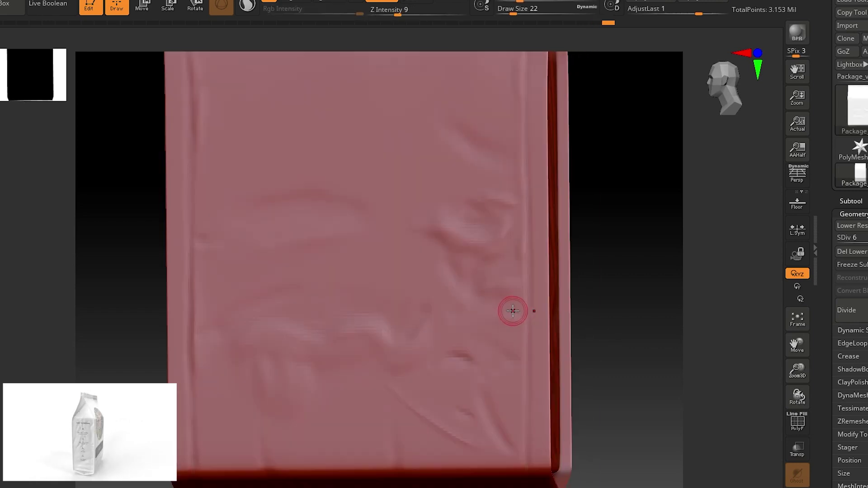
{"action": "left_click_drag", "start_coordinate": [473, 308], "coordinate": [434, 290], "text": "shift"}
Step: Sculpt a zigzag wrinkle across the bag's front and a crease near the upper right
{"action": "left_click_drag", "start_coordinate": [705, 357], "coordinate": [587, 316]}
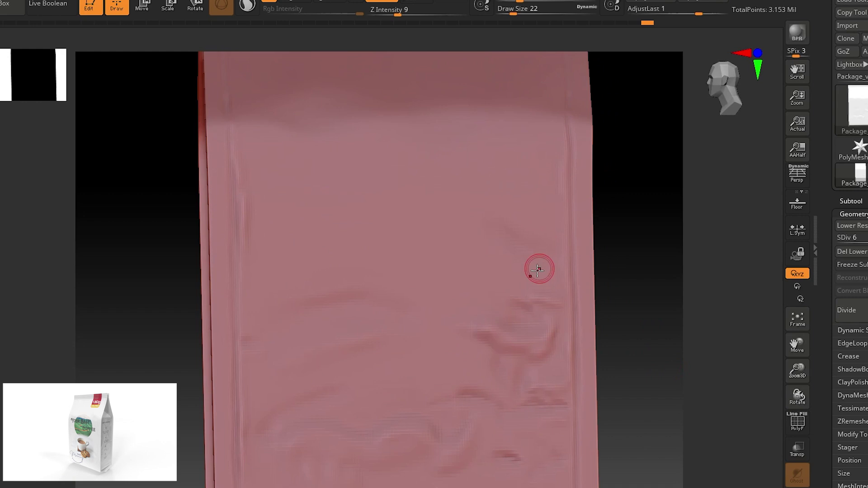
{"action": "left_click_drag", "start_coordinate": [490, 264], "coordinate": [397, 258]}
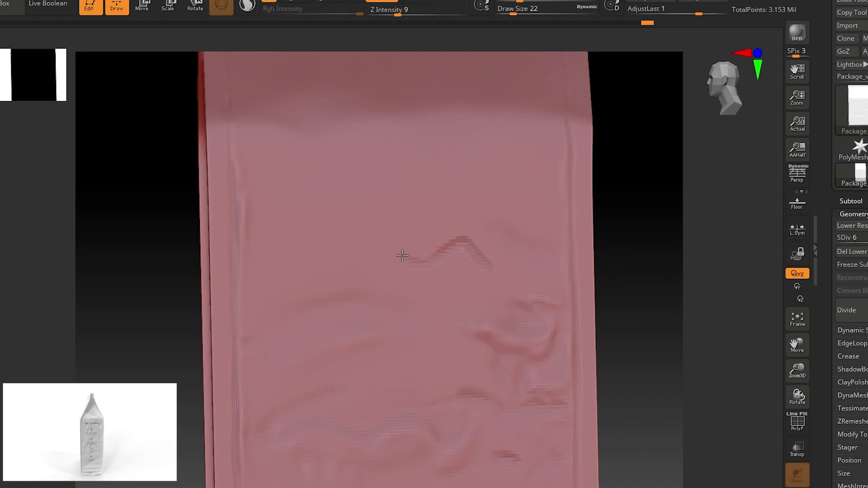
{"action": "left_click_drag", "start_coordinate": [389, 149], "coordinate": [398, 201]}
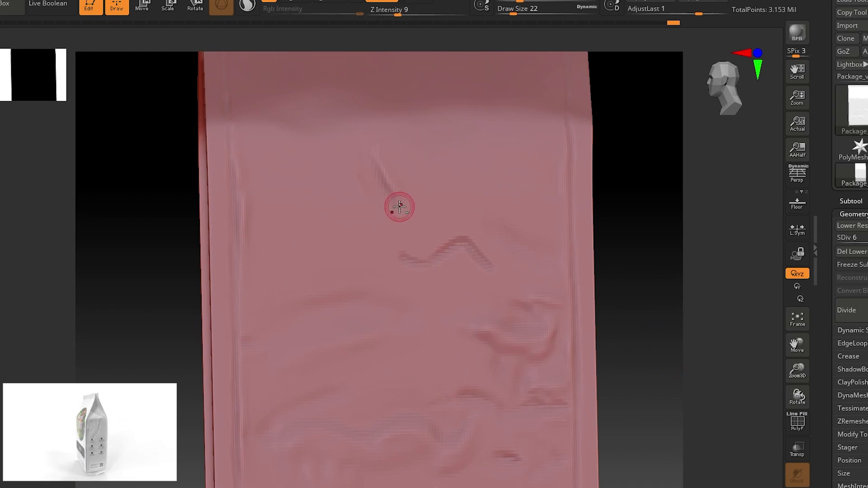
{"action": "left_click_drag", "start_coordinate": [540, 222], "coordinate": [529, 212]}
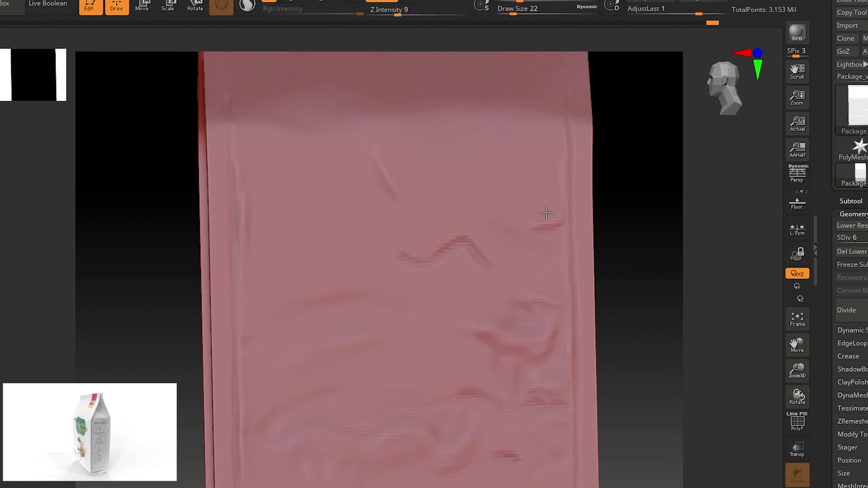
{"action": "mouse_move", "coordinate": [472, 198]}
{"action": "left_mouse_down"}
{"action": "mouse_move", "coordinate": [511, 192]}
{"action": "mouse_move", "coordinate": [561, 159]}
{"action": "mouse_move", "coordinate": [535, 146]}
{"action": "left_mouse_up"}
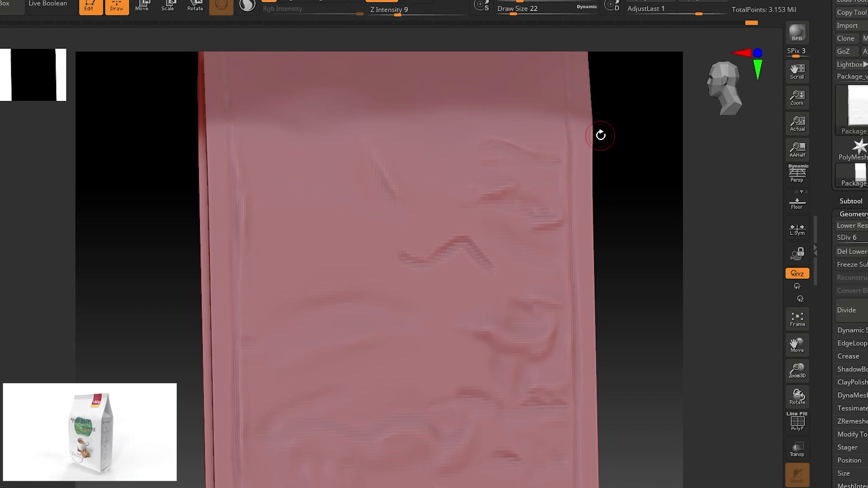
Step: Smooth away the small crease and soften the wrinkles across the front panel
{"action": "left_click_drag", "start_coordinate": [353, 200], "coordinate": [326, 200], "text": "shift"}
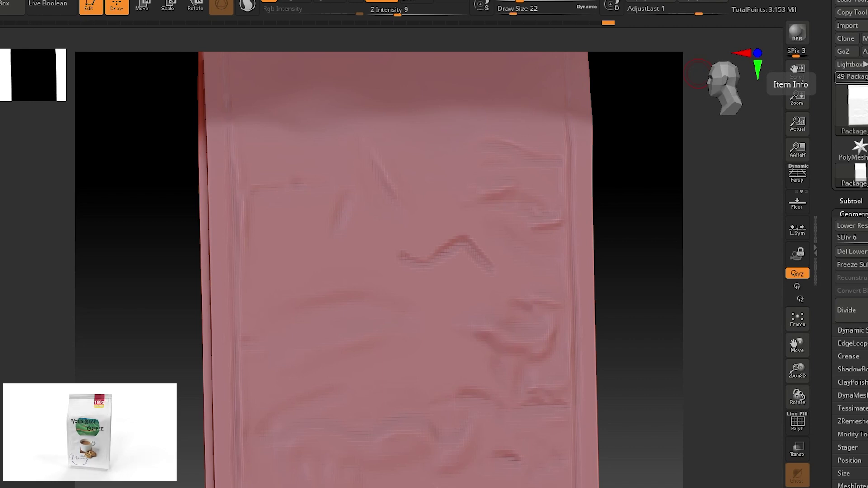
{"action": "left_click_drag", "start_coordinate": [470, 271], "coordinate": [452, 244], "text": "shift"}
{"action": "mouse_move", "coordinate": [624, 316]}
{"action": "left_mouse_down"}
{"action": "mouse_move", "coordinate": [645, 360]}
{"action": "mouse_move", "coordinate": [632, 366]}
{"action": "mouse_move", "coordinate": [424, 253]}
{"action": "left_mouse_up"}
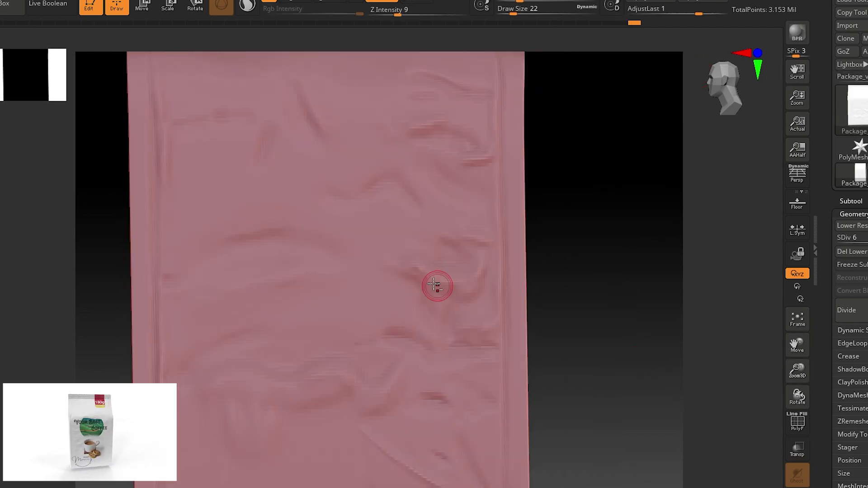
{"action": "left_click_drag", "start_coordinate": [359, 268], "coordinate": [444, 361]}
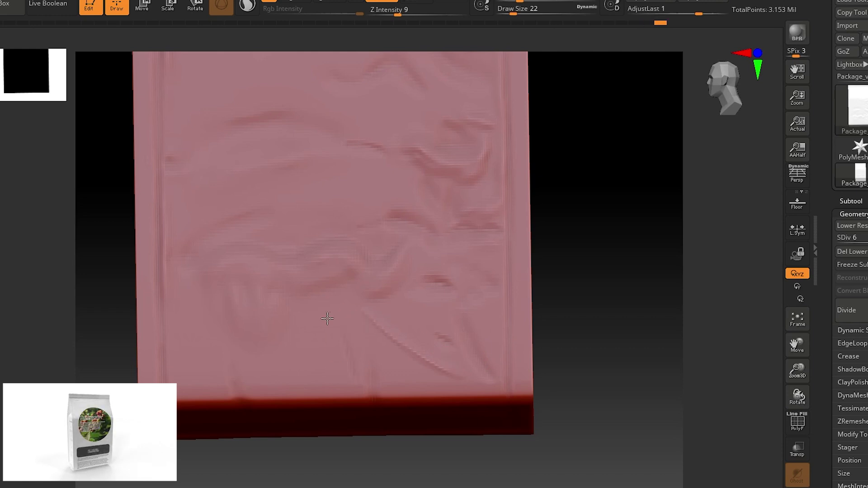
{"action": "mouse_move", "coordinate": [611, 209]}
{"action": "left_mouse_down"}
{"action": "mouse_move", "coordinate": [258, 344]}
{"action": "mouse_move", "coordinate": [233, 333]}
{"action": "left_mouse_up"}
{"action": "mouse_move", "coordinate": [632, 357]}
{"action": "left_mouse_down"}
{"action": "mouse_move", "coordinate": [680, 360]}
{"action": "mouse_move", "coordinate": [203, 415]}
{"action": "left_mouse_up"}
{"action": "left_click_drag", "start_coordinate": [591, 352], "coordinate": [794, 340]}
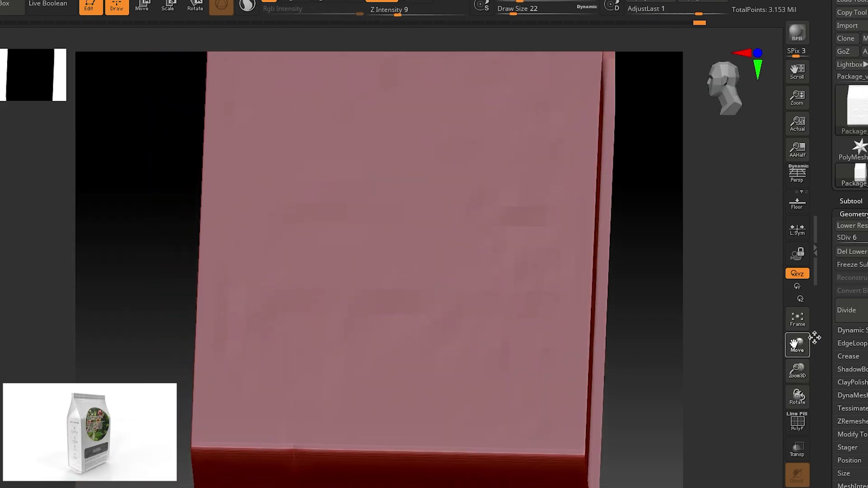
Step: Shift-smooth the remaining front wrinkles while orbiting, ending on a front view
{"action": "key", "text": "shift"}
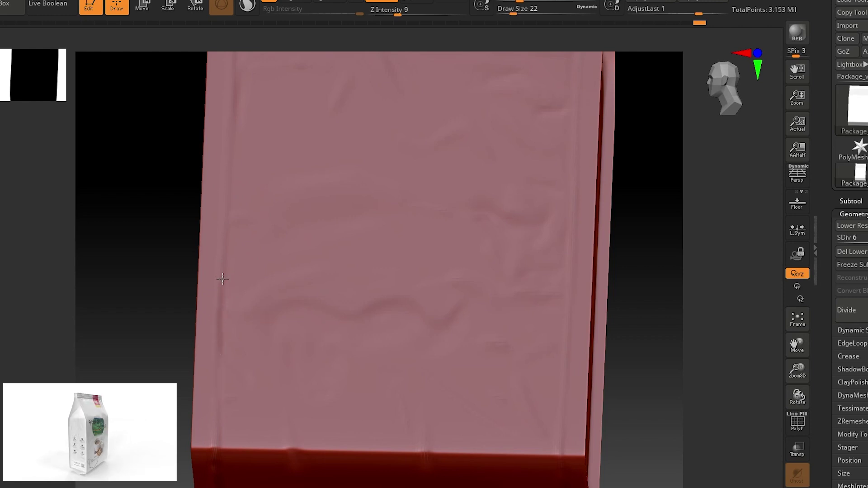
{"action": "mouse_move", "coordinate": [651, 357]}
{"action": "left_mouse_down", "text": "shift"}
{"action": "mouse_move", "coordinate": [672, 368]}
{"action": "mouse_move", "coordinate": [633, 379]}
{"action": "left_mouse_up", "text": "shift"}
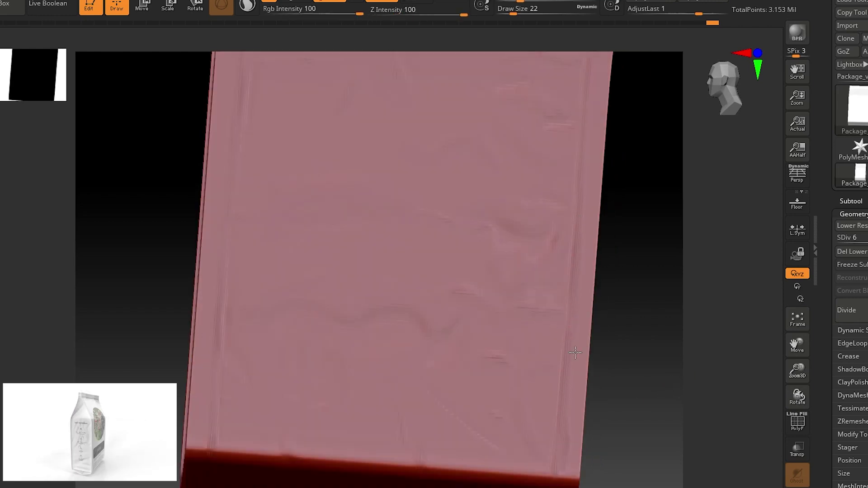
{"action": "left_click_drag", "start_coordinate": [575, 352], "coordinate": [449, 471], "text": "shift"}
{"action": "left_click_drag", "start_coordinate": [465, 267], "coordinate": [303, 212], "text": "shift"}
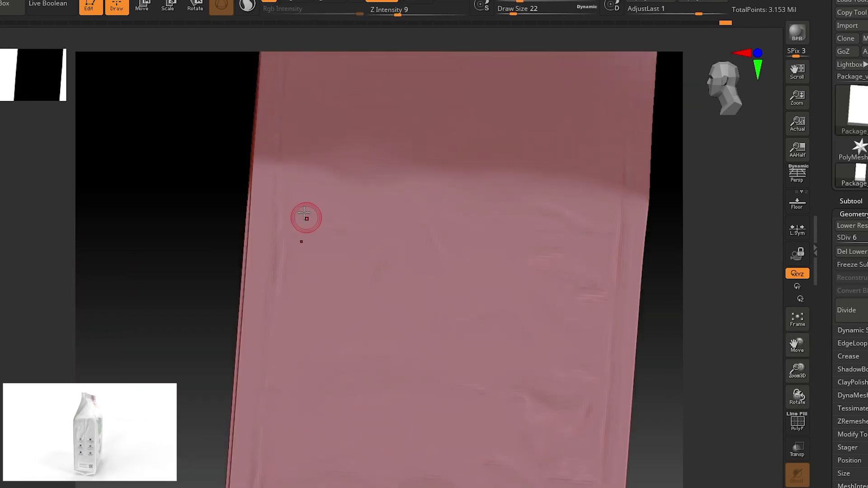
{"action": "mouse_move", "coordinate": [286, 145]}
{"action": "left_mouse_down"}
{"action": "mouse_move", "coordinate": [633, 346]}
{"action": "mouse_move", "coordinate": [524, 159]}
{"action": "left_mouse_up"}
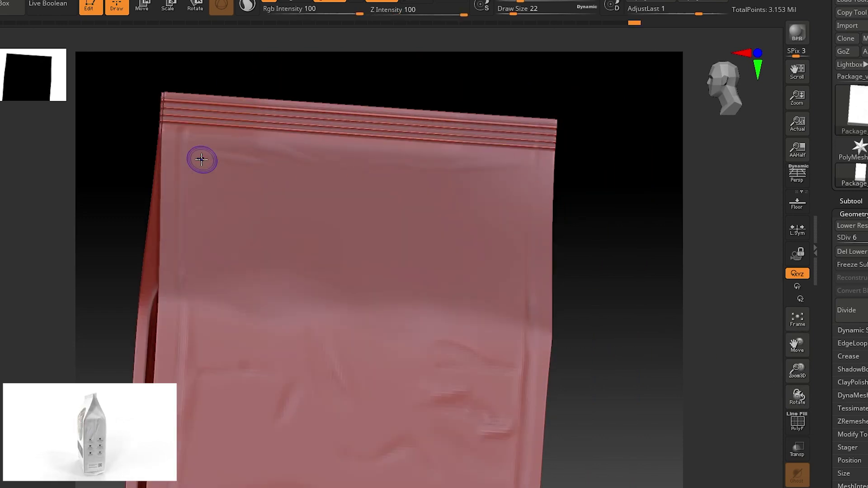
{"action": "left_click_drag", "start_coordinate": [620, 237], "coordinate": [564, 383]}
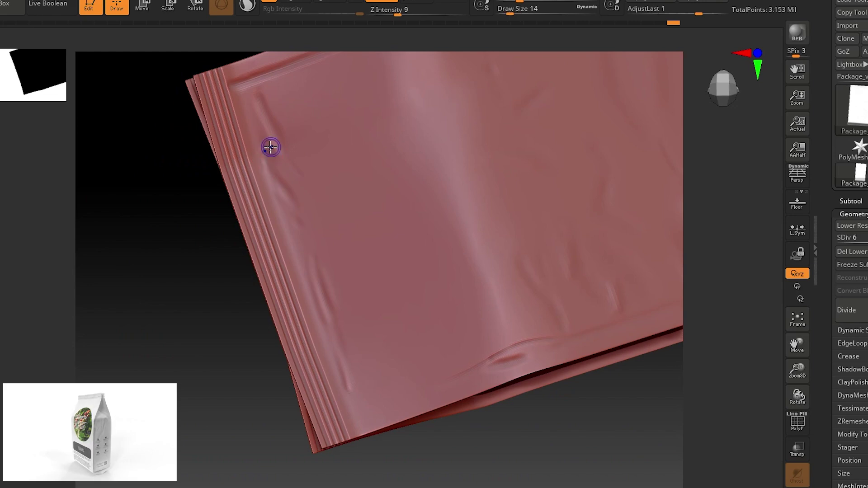
{"action": "mouse_move", "coordinate": [271, 147]}
{"action": "left_mouse_down"}
{"action": "mouse_move", "coordinate": [503, 374]}
{"action": "mouse_move", "coordinate": [548, 248]}
{"action": "mouse_move", "coordinate": [532, 284]}
{"action": "left_mouse_up"}
Step: Pick a new brush from the B library and zoom around the bag at SDiv 8
{"action": "key", "text": "b"}
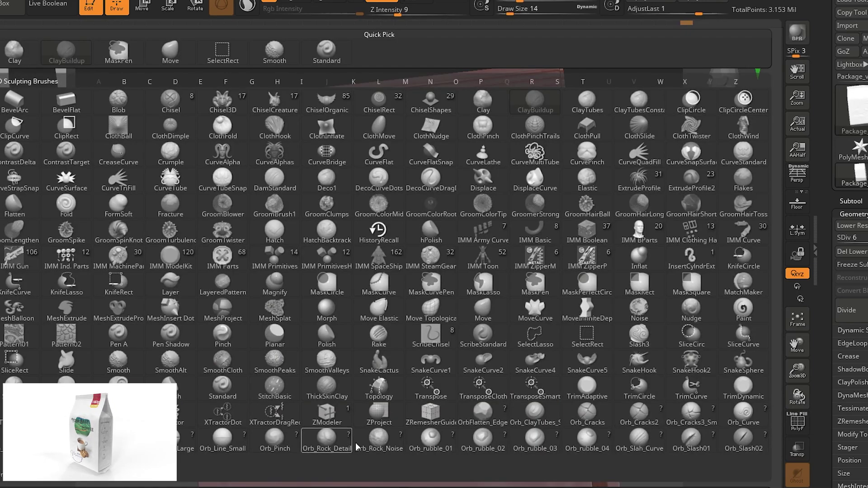
{"action": "left_click", "coordinate": [356, 445]}
{"action": "left_click_drag", "start_coordinate": [395, 242], "coordinate": [377, 371]}
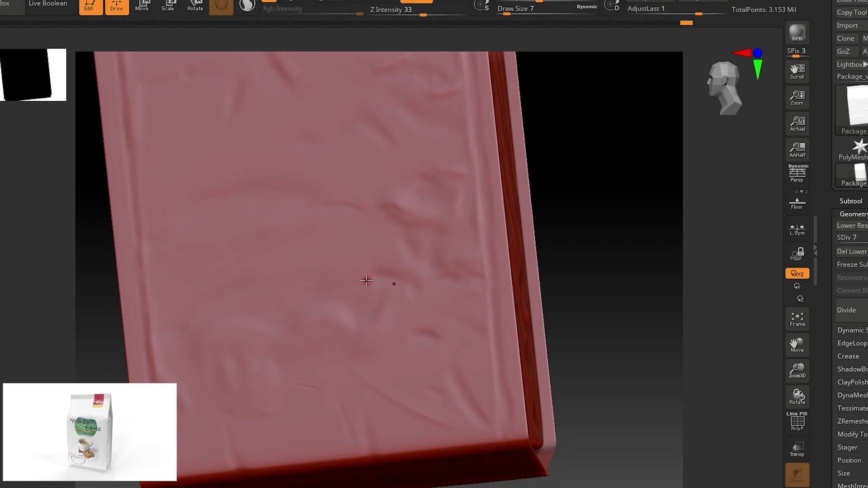
{"action": "mouse_move", "coordinate": [797, 370]}
{"action": "left_mouse_down"}
{"action": "mouse_move", "coordinate": [794, 409]}
{"action": "mouse_move", "coordinate": [289, 234]}
{"action": "left_mouse_up"}
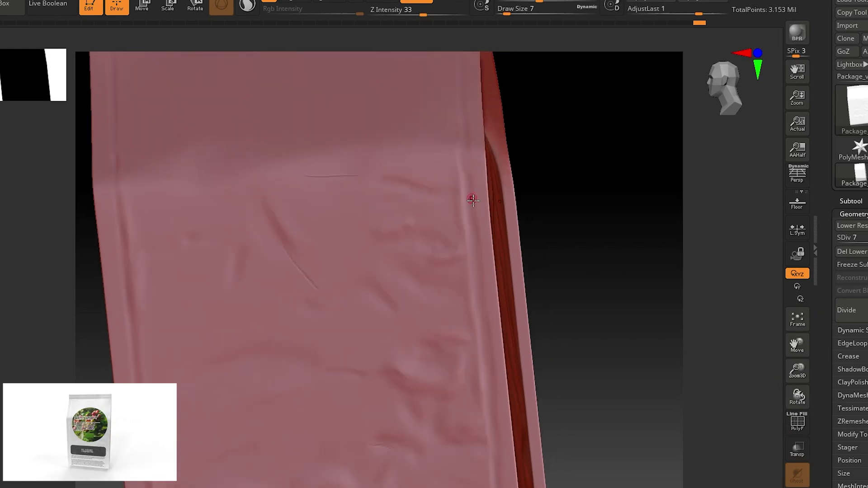
{"action": "left_click_drag", "start_coordinate": [502, 309], "coordinate": [491, 332]}
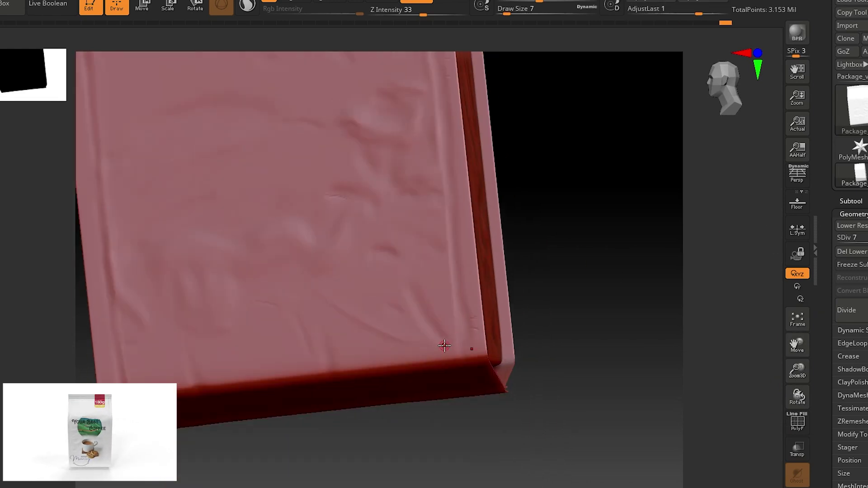
{"action": "mouse_move", "coordinate": [445, 346]}
{"action": "left_mouse_down"}
{"action": "mouse_move", "coordinate": [695, 335]}
{"action": "mouse_move", "coordinate": [570, 171]}
{"action": "mouse_move", "coordinate": [554, 135]}
{"action": "left_mouse_up"}
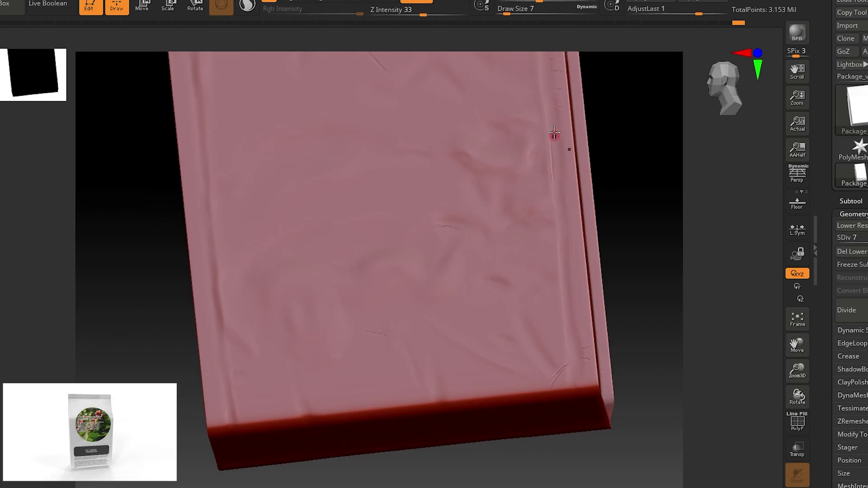
{"action": "left_click_drag", "start_coordinate": [572, 321], "coordinate": [628, 302]}
{"action": "mouse_move", "coordinate": [226, 396]}
{"action": "left_mouse_down"}
{"action": "mouse_move", "coordinate": [224, 341]}
{"action": "mouse_move", "coordinate": [201, 287]}
{"action": "mouse_move", "coordinate": [120, 252]}
{"action": "left_mouse_up"}
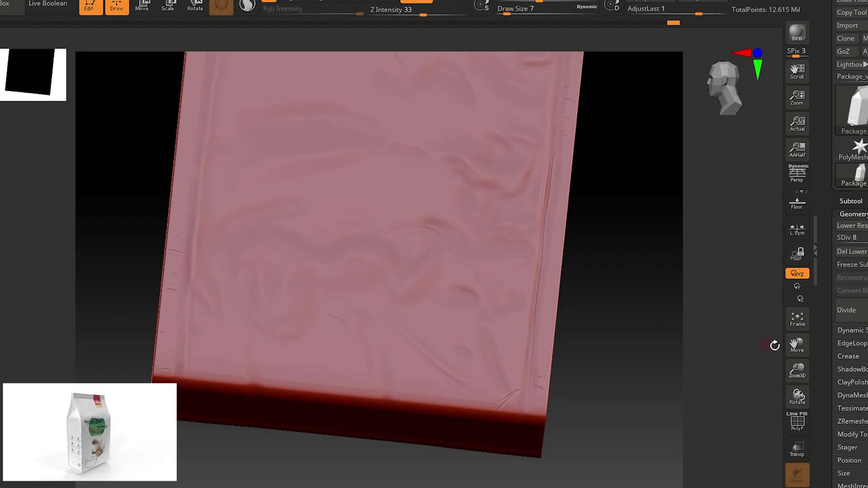
{"action": "left_click", "coordinate": [796, 318]}
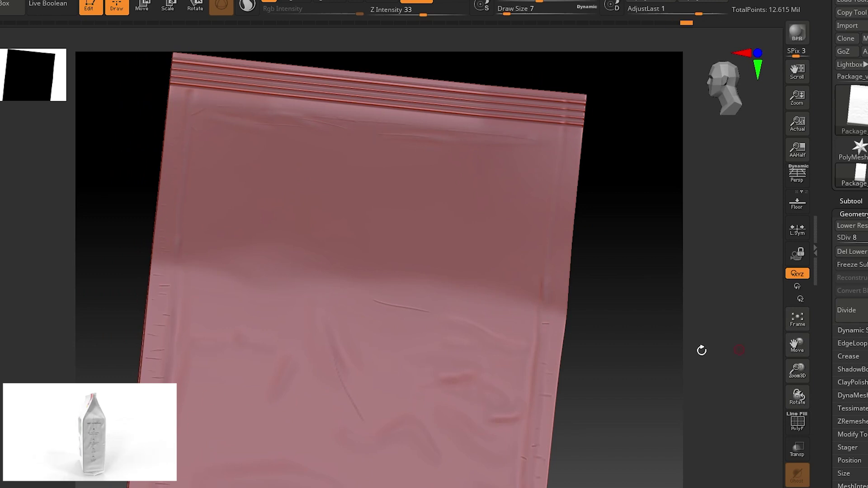
Step: Sculpt fine crease marks along the bag's right side seam, stepping down a subdivision level
{"action": "right_click_drag", "start_coordinate": [547, 354], "coordinate": [522, 291]}
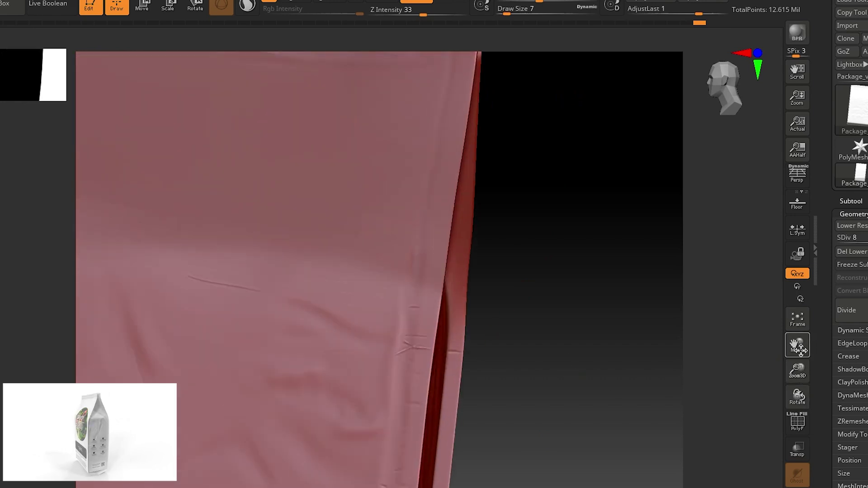
{"action": "left_click_drag", "start_coordinate": [795, 345], "coordinate": [525, 330]}
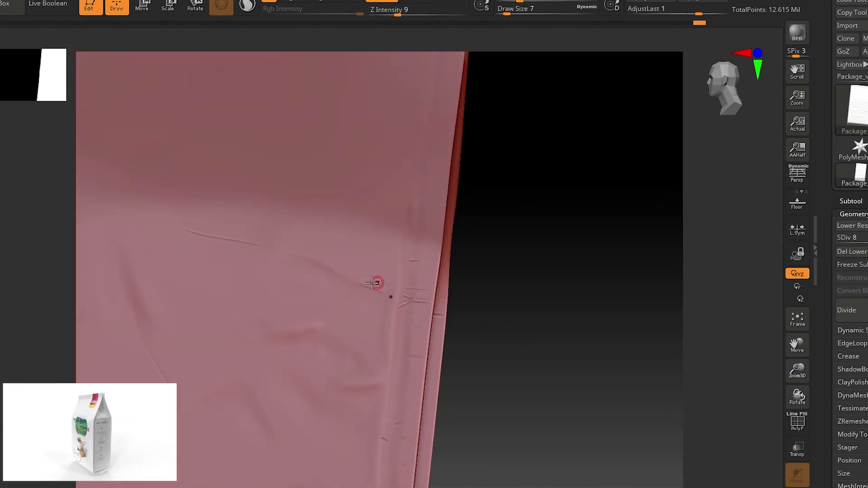
{"action": "mouse_move", "coordinate": [319, 272]}
{"action": "right_mouse_down"}
{"action": "mouse_move", "coordinate": [421, 385]}
{"action": "mouse_move", "coordinate": [407, 317]}
{"action": "right_mouse_up"}
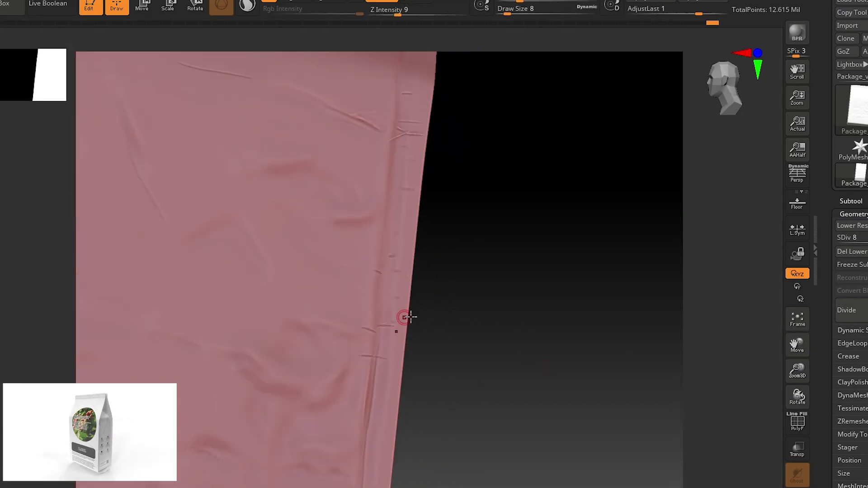
{"action": "mouse_move", "coordinate": [332, 271]}
{"action": "left_mouse_down"}
{"action": "mouse_move", "coordinate": [355, 253]}
{"action": "mouse_move", "coordinate": [302, 280]}
{"action": "left_mouse_up"}
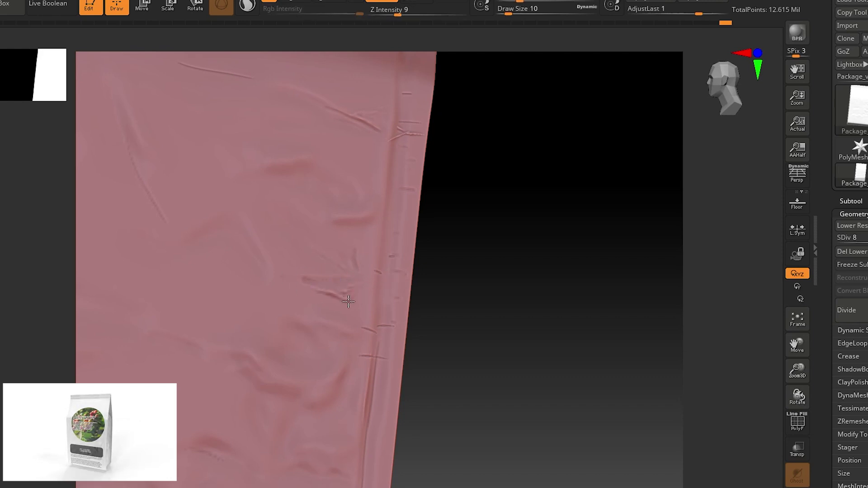
{"action": "key", "text": "shift+d"}
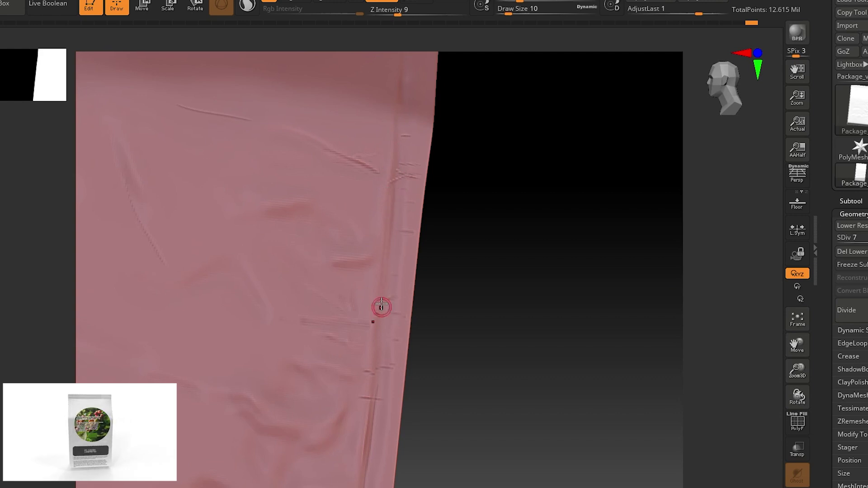
{"action": "left_click_drag", "start_coordinate": [382, 307], "coordinate": [374, 364]}
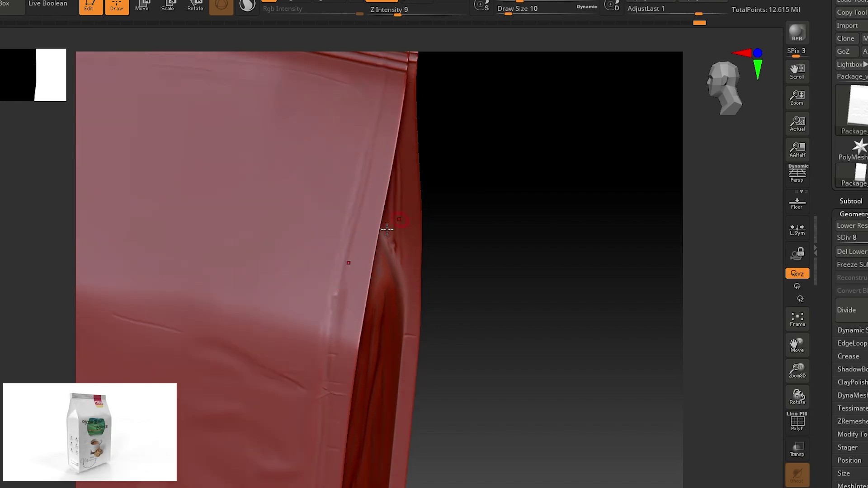
{"action": "left_click_drag", "start_coordinate": [385, 232], "coordinate": [288, 276]}
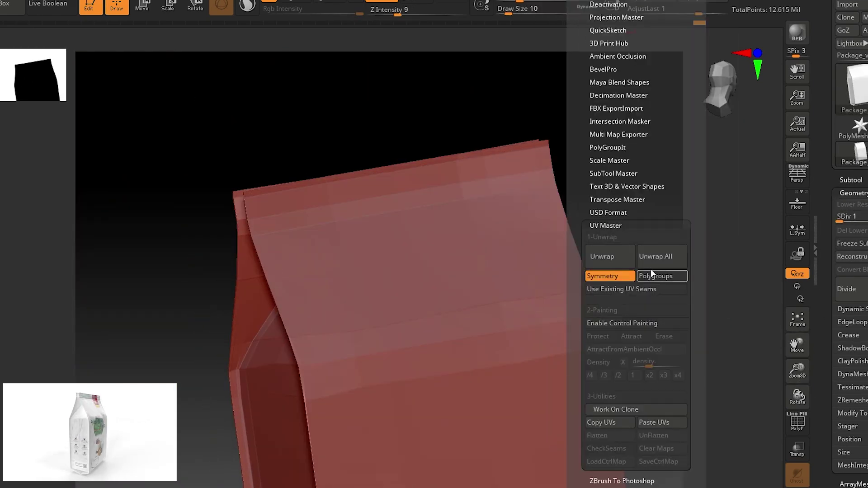
Step: Flatten the bag in UV Master to view its UV layout, then orbit the restored 3D bag
{"action": "left_click", "coordinate": [597, 435]}
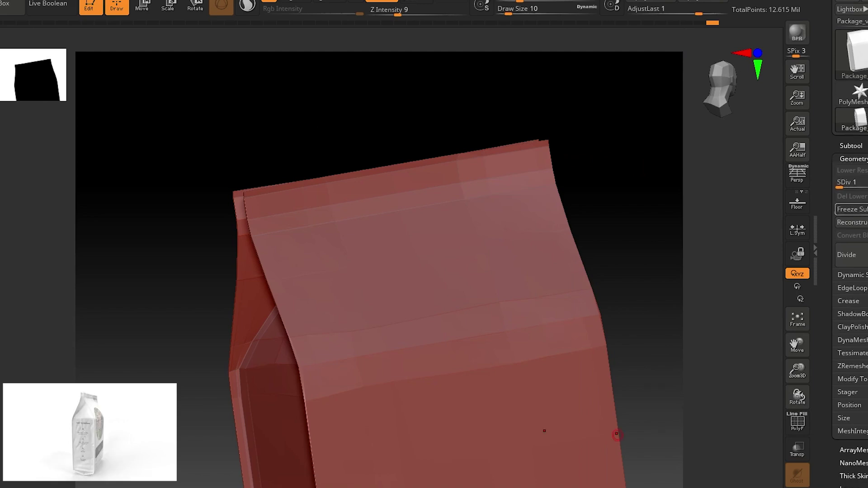
{"action": "left_click_drag", "start_coordinate": [828, 330], "coordinate": [827, 324]}
{"action": "left_click", "coordinate": [600, 274]}
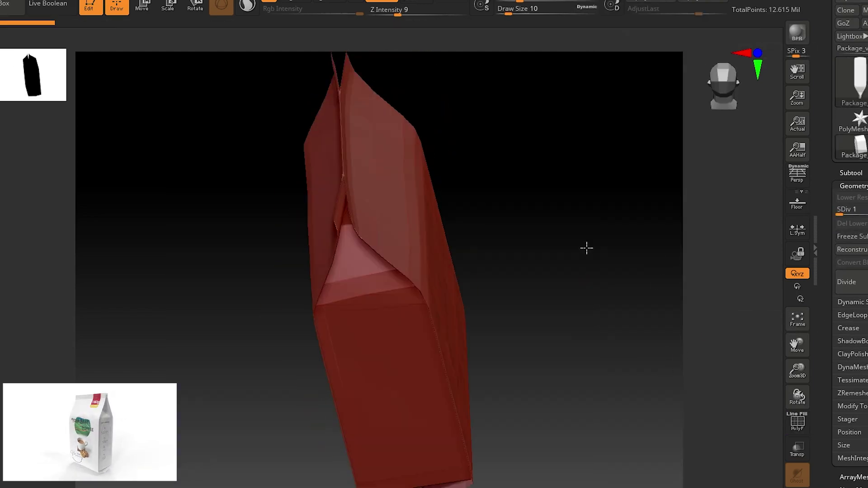
{"action": "mouse_move", "coordinate": [585, 248]}
{"action": "left_mouse_down"}
{"action": "mouse_move", "coordinate": [755, 258]}
{"action": "mouse_move", "coordinate": [658, 351]}
{"action": "mouse_move", "coordinate": [645, 329]}
{"action": "mouse_move", "coordinate": [653, 337]}
{"action": "left_mouse_up"}
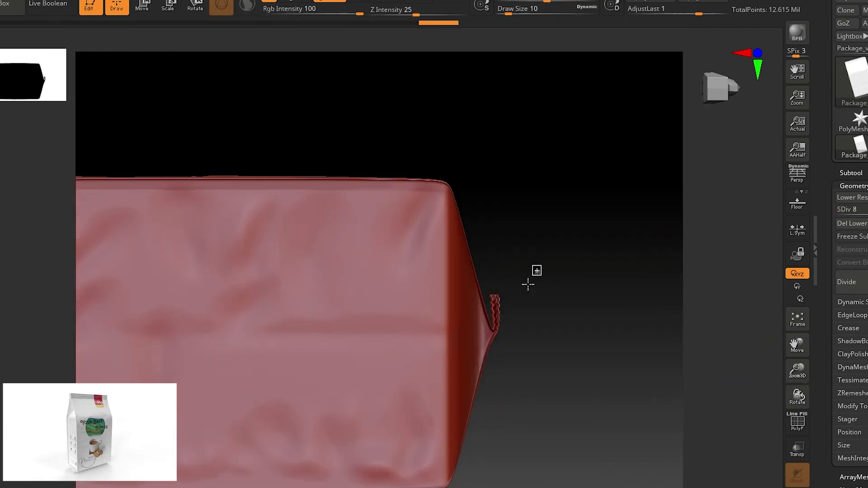
Step: Mask a band across the bag and smooth a streak, stepping down to SDiv 6
{"action": "left_click_drag", "start_coordinate": [527, 283], "coordinate": [470, 391], "text": "ctrl"}
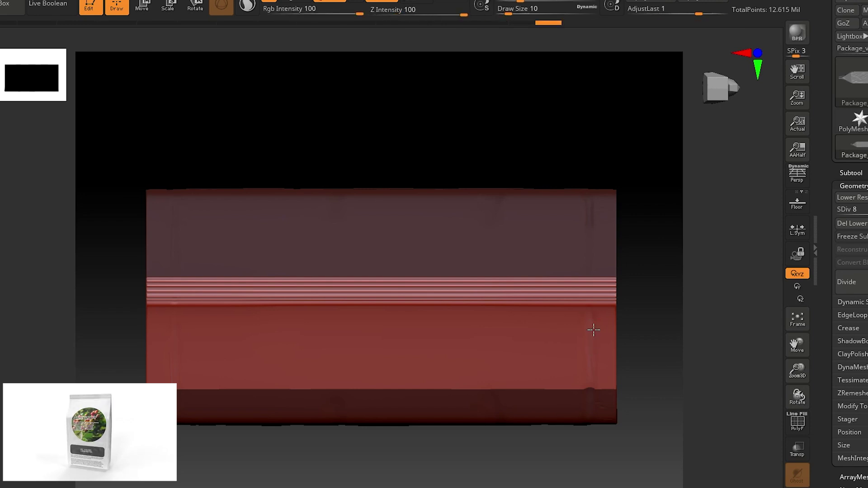
{"action": "key", "text": "shift+d"}
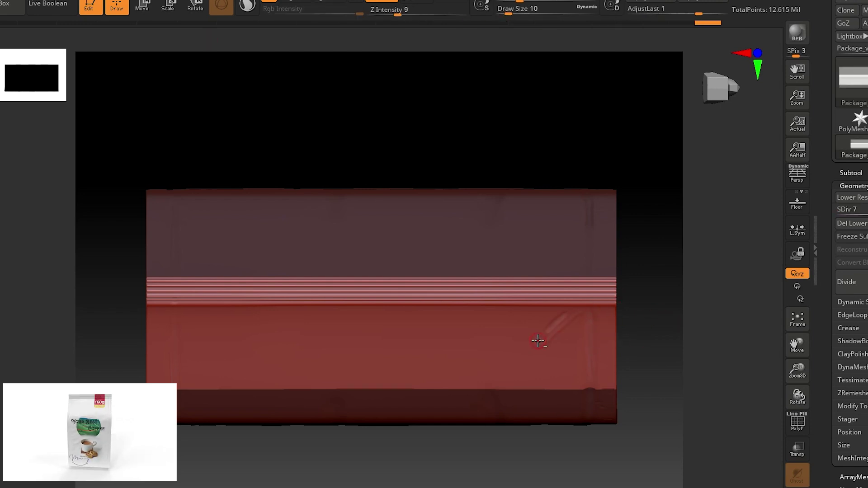
{"action": "mouse_move", "coordinate": [533, 344]}
{"action": "left_mouse_down", "text": "shift"}
{"action": "mouse_move", "coordinate": [602, 309]}
{"action": "mouse_move", "coordinate": [580, 362]}
{"action": "left_mouse_up", "text": "shift"}
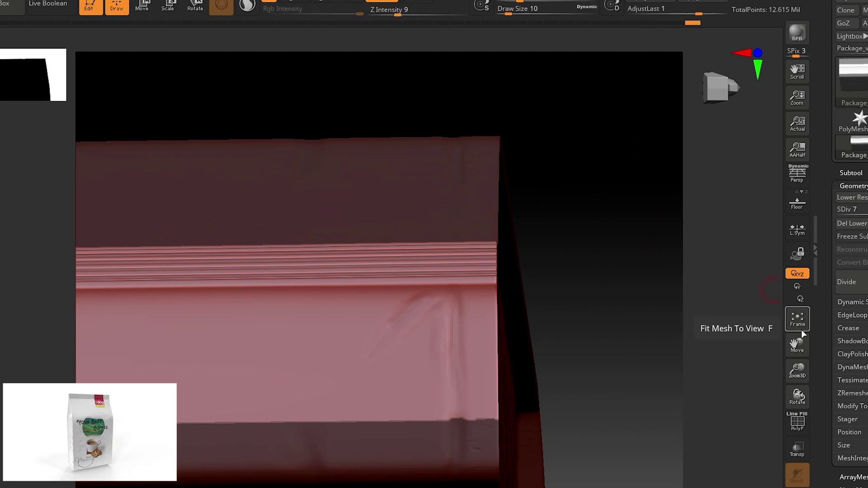
{"action": "left_click_drag", "start_coordinate": [797, 345], "coordinate": [722, 330]}
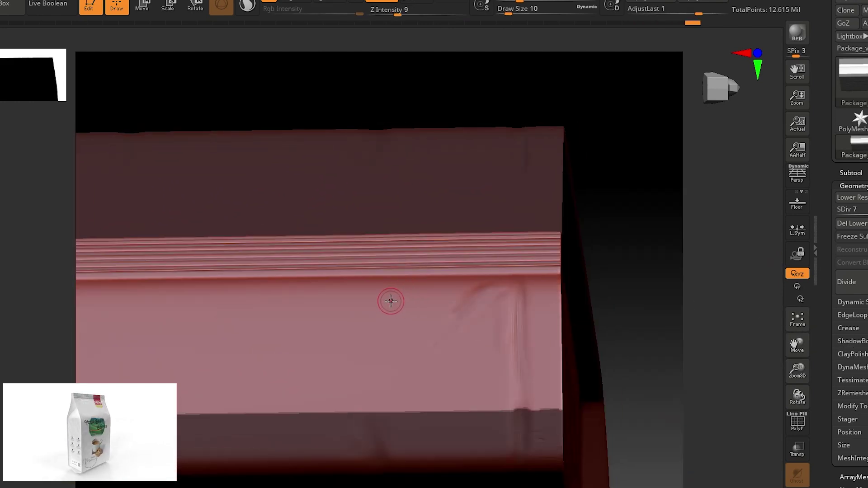
{"action": "key", "text": "shift+d"}
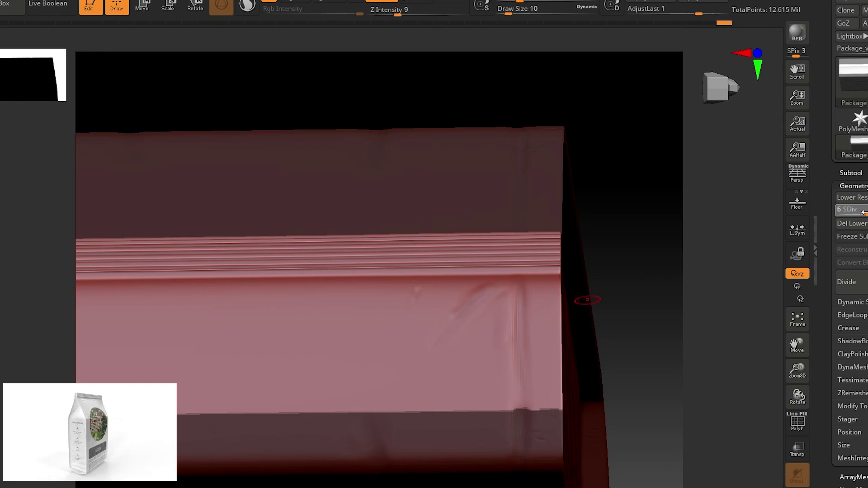
Step: Carve grooves and small dents beside the ornament, then smooth the pixelated detail
{"action": "mouse_move", "coordinate": [383, 297]}
{"action": "left_mouse_down"}
{"action": "mouse_move", "coordinate": [343, 292]}
{"action": "mouse_move", "coordinate": [425, 291]}
{"action": "mouse_move", "coordinate": [436, 312]}
{"action": "left_mouse_up"}
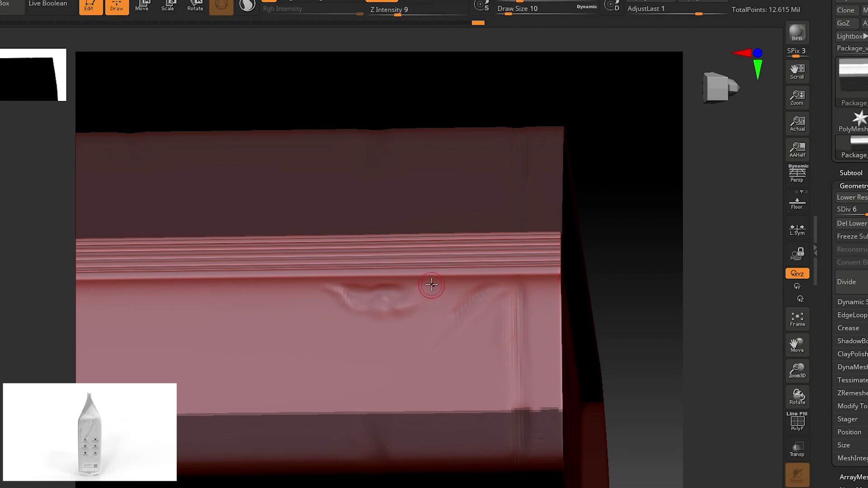
{"action": "mouse_move", "coordinate": [437, 283]}
{"action": "left_mouse_down"}
{"action": "mouse_move", "coordinate": [433, 318]}
{"action": "mouse_move", "coordinate": [458, 310]}
{"action": "mouse_move", "coordinate": [447, 323]}
{"action": "left_mouse_up"}
{"action": "left_click_drag", "start_coordinate": [500, 284], "coordinate": [501, 316]}
{"action": "left_click_drag", "start_coordinate": [796, 346], "coordinate": [838, 344]}
{"action": "mouse_move", "coordinate": [542, 354]}
{"action": "left_mouse_down"}
{"action": "mouse_move", "coordinate": [524, 356]}
{"action": "mouse_move", "coordinate": [549, 348]}
{"action": "mouse_move", "coordinate": [550, 372]}
{"action": "mouse_move", "coordinate": [515, 316]}
{"action": "left_mouse_up"}
{"action": "left_click_drag", "start_coordinate": [513, 348], "coordinate": [517, 282], "text": "shift"}
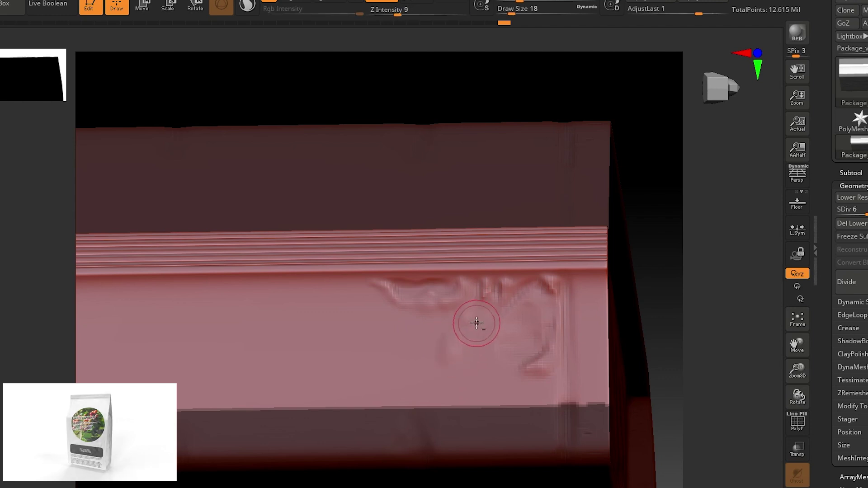
Step: With a smaller brush, sculpt and smooth creases along the ornament's left edge
{"action": "key", "text": "bracketleft"}
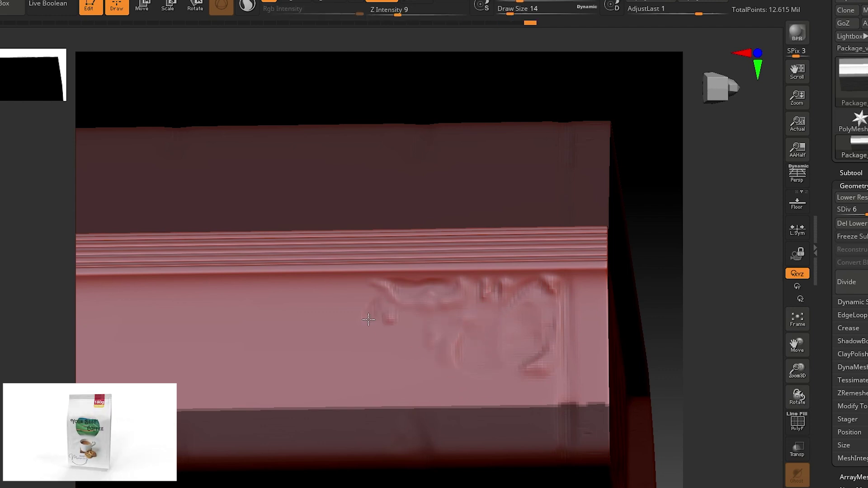
{"action": "left_click_drag", "start_coordinate": [375, 301], "coordinate": [420, 374]}
{"action": "mouse_move", "coordinate": [348, 343]}
{"action": "left_mouse_down"}
{"action": "mouse_move", "coordinate": [388, 301]}
{"action": "mouse_move", "coordinate": [393, 345]}
{"action": "mouse_move", "coordinate": [348, 321]}
{"action": "mouse_move", "coordinate": [311, 337]}
{"action": "left_mouse_up"}
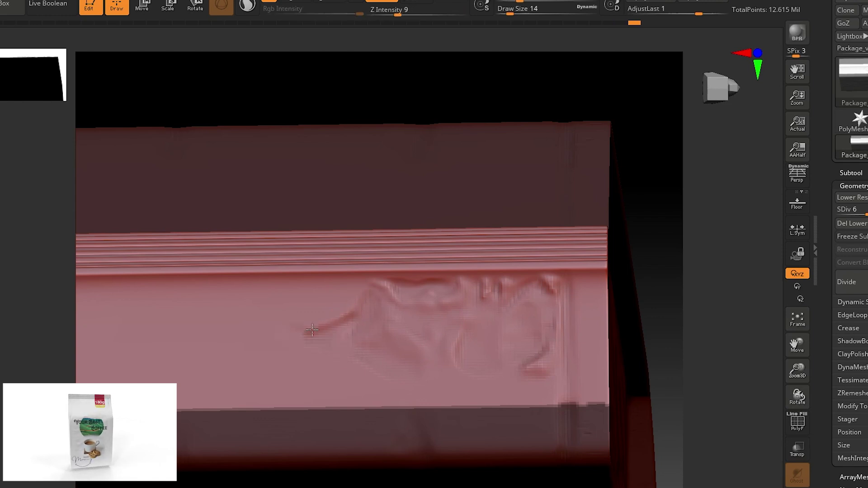
{"action": "mouse_move", "coordinate": [797, 344]}
{"action": "left_mouse_down"}
{"action": "mouse_move", "coordinate": [808, 357]}
{"action": "mouse_move", "coordinate": [590, 344]}
{"action": "left_mouse_up"}
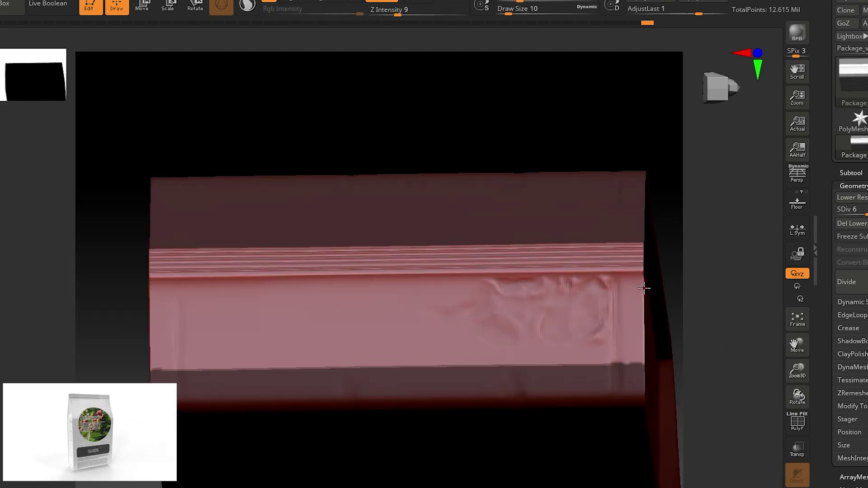
{"action": "left_click_drag", "start_coordinate": [668, 314], "coordinate": [797, 345], "text": "shift"}
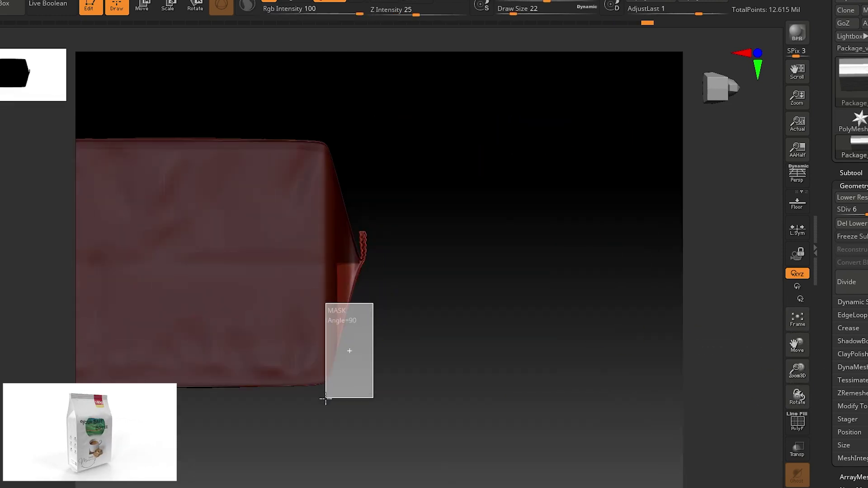
Step: In front view, sculpt diagonal wrinkles and small marks on the panel's left side
{"action": "mouse_move", "coordinate": [349, 348]}
{"action": "left_mouse_down", "text": "shift"}
{"action": "mouse_move", "coordinate": [668, 426]}
{"action": "mouse_move", "coordinate": [242, 348]}
{"action": "left_mouse_up", "text": "shift"}
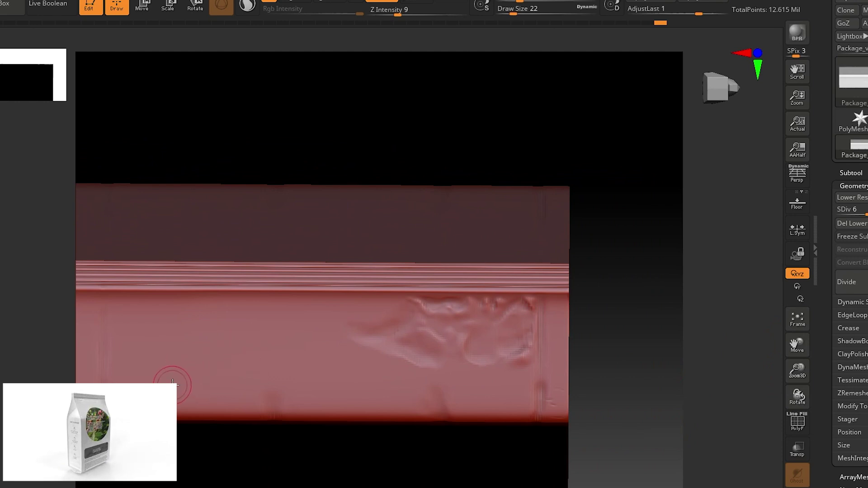
{"action": "left_click_drag", "start_coordinate": [176, 383], "coordinate": [255, 312]}
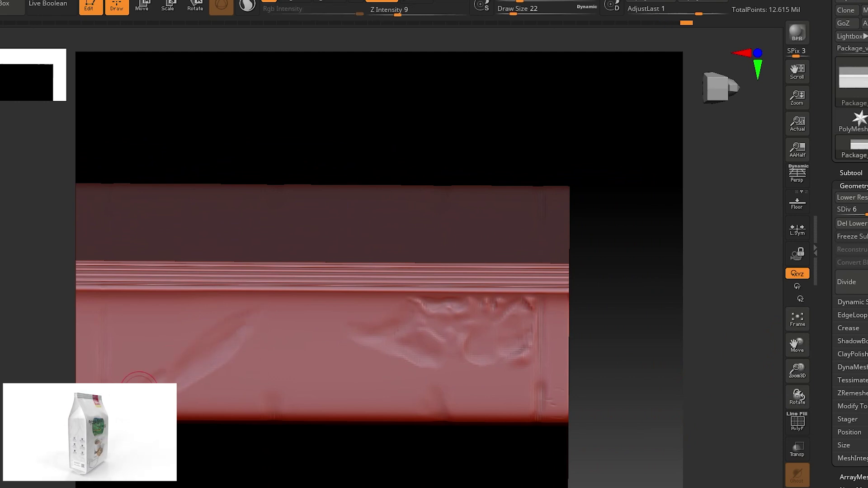
{"action": "mouse_move", "coordinate": [154, 378]}
{"action": "left_mouse_down"}
{"action": "mouse_move", "coordinate": [203, 342]}
{"action": "mouse_move", "coordinate": [182, 355]}
{"action": "left_mouse_up"}
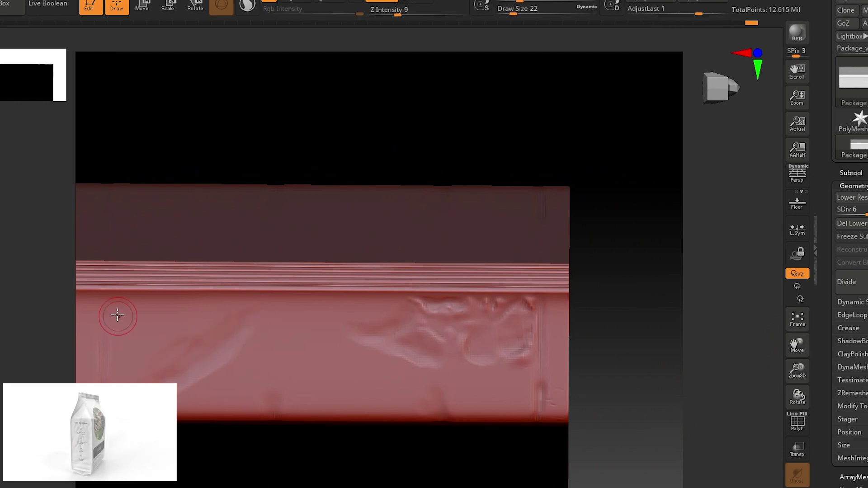
{"action": "key", "text": "ctrl+z"}
{"action": "mouse_move", "coordinate": [120, 346]}
{"action": "left_mouse_down"}
{"action": "mouse_move", "coordinate": [114, 312]}
{"action": "mouse_move", "coordinate": [122, 350]}
{"action": "left_mouse_up"}
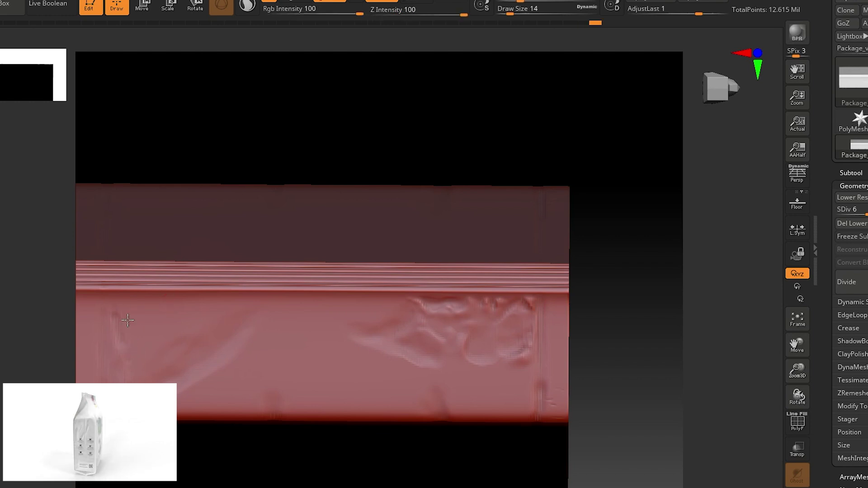
{"action": "mouse_move", "coordinate": [161, 302]}
{"action": "left_mouse_down"}
{"action": "mouse_move", "coordinate": [154, 337]}
{"action": "mouse_move", "coordinate": [195, 311]}
{"action": "mouse_move", "coordinate": [208, 316]}
{"action": "left_mouse_up"}
{"action": "left_click_drag", "start_coordinate": [633, 371], "coordinate": [635, 389]}
Step: Carve and smooth a V-shaped wrinkle across the panel middle, checking it with undo/redo
{"action": "mouse_move", "coordinate": [256, 323]}
{"action": "left_mouse_down"}
{"action": "mouse_move", "coordinate": [312, 372]}
{"action": "mouse_move", "coordinate": [327, 400]}
{"action": "mouse_move", "coordinate": [359, 335]}
{"action": "left_mouse_up"}
{"action": "left_click_drag", "start_coordinate": [318, 365], "coordinate": [342, 344], "text": "shift"}
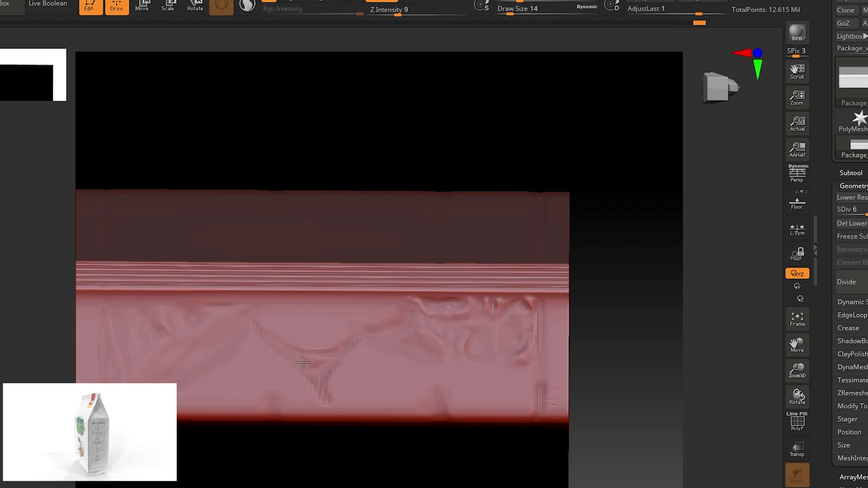
{"action": "mouse_move", "coordinate": [312, 389]}
{"action": "left_mouse_down", "text": "shift"}
{"action": "mouse_move", "coordinate": [272, 373]}
{"action": "mouse_move", "coordinate": [239, 375]}
{"action": "left_mouse_up", "text": "shift"}
{"action": "key", "text": "ctrl+z"}
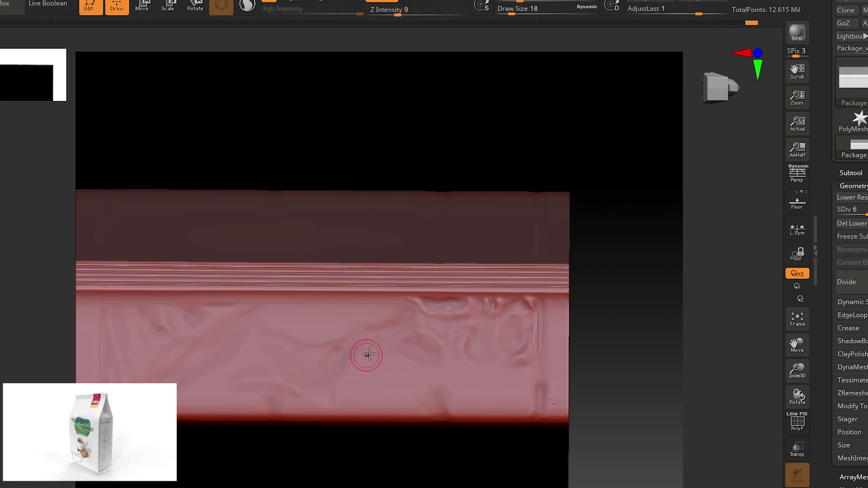
{"action": "key", "text": "ctrl+z"}
{"action": "key", "text": "ctrl+z"}
{"action": "key", "text": "ctrl+shift+z"}
{"action": "key", "text": "ctrl+shift+z"}
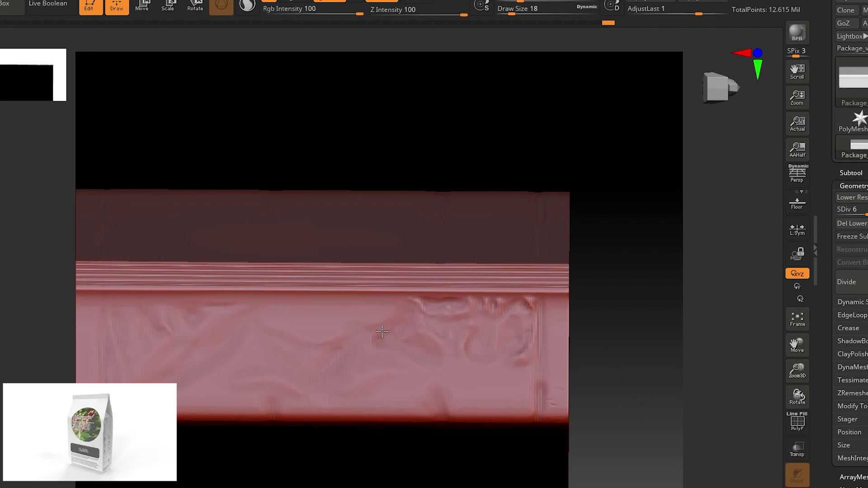
{"action": "key", "text": "ctrl+shift+z"}
Step: Orbit the bag to inspect its right side, top and front
{"action": "mouse_move", "coordinate": [427, 110]}
{"action": "left_mouse_down"}
{"action": "mouse_move", "coordinate": [238, 258]}
{"action": "mouse_move", "coordinate": [270, 275]}
{"action": "left_mouse_up"}
{"action": "left_click_drag", "start_coordinate": [587, 253], "coordinate": [559, 390]}
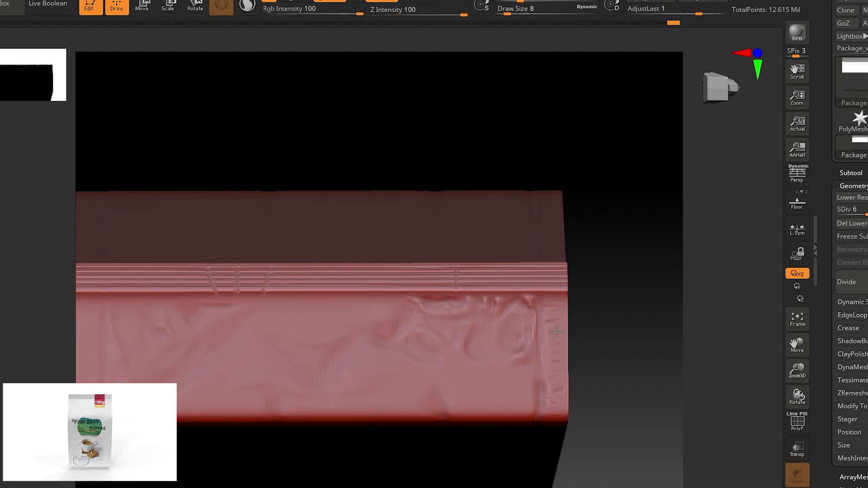
{"action": "mouse_move", "coordinate": [574, 337]}
{"action": "left_mouse_down"}
{"action": "mouse_move", "coordinate": [484, 155]}
{"action": "mouse_move", "coordinate": [307, 323]}
{"action": "left_mouse_up"}
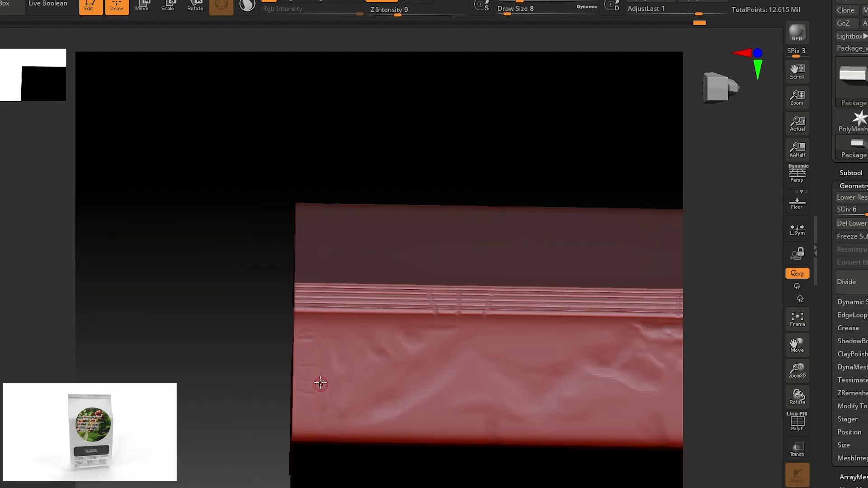
{"action": "mouse_move", "coordinate": [401, 430]}
{"action": "left_mouse_down"}
{"action": "mouse_move", "coordinate": [500, 178]}
{"action": "mouse_move", "coordinate": [458, 258]}
{"action": "mouse_move", "coordinate": [423, 266]}
{"action": "left_mouse_up"}
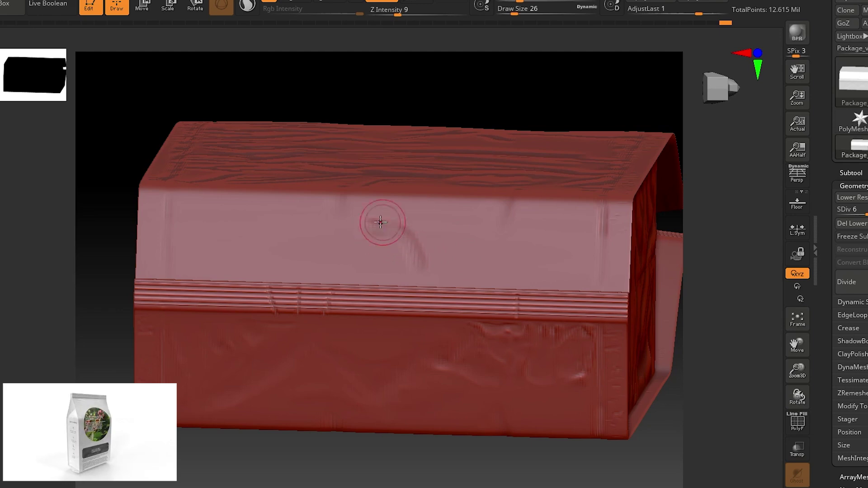
Step: Sculpt creases on the bag's upper front face
{"action": "mouse_move", "coordinate": [378, 223]}
{"action": "left_mouse_down"}
{"action": "mouse_move", "coordinate": [400, 217]}
{"action": "mouse_move", "coordinate": [429, 254]}
{"action": "left_mouse_up"}
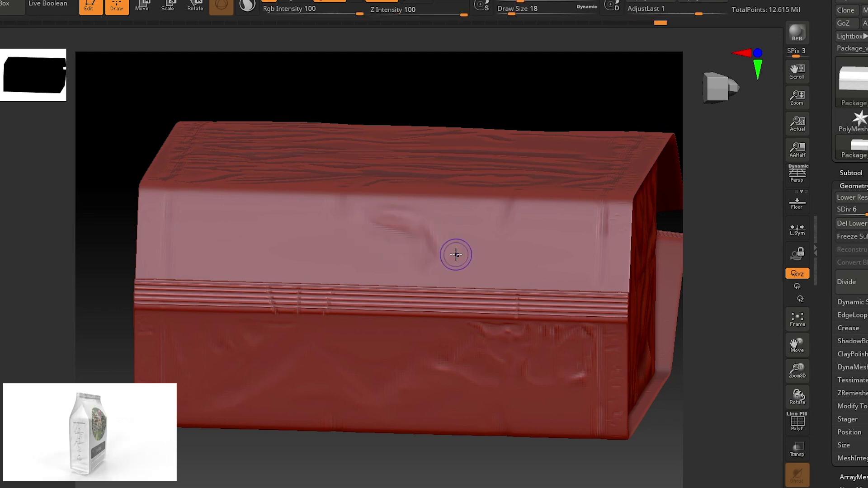
{"action": "left_click_drag", "start_coordinate": [583, 277], "coordinate": [542, 259]}
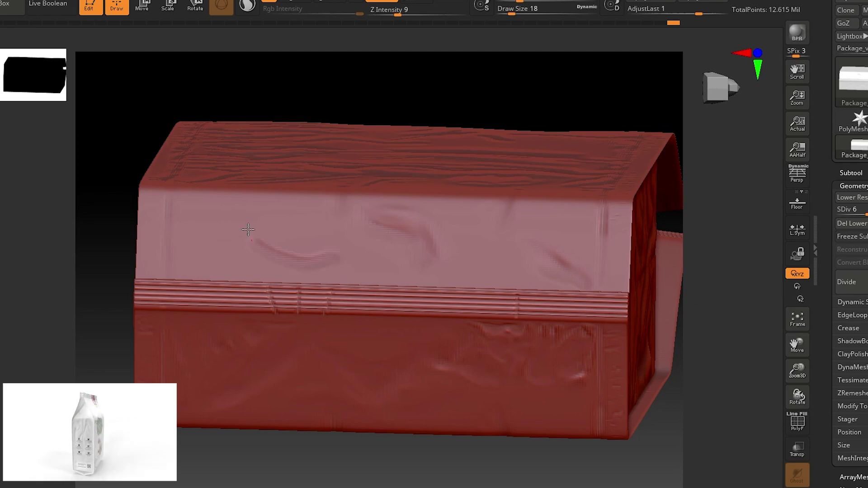
{"action": "mouse_move", "coordinate": [335, 262]}
{"action": "left_mouse_down", "text": "shift"}
{"action": "mouse_move", "coordinate": [254, 248]}
{"action": "mouse_move", "coordinate": [267, 250]}
{"action": "left_mouse_up", "text": "shift"}
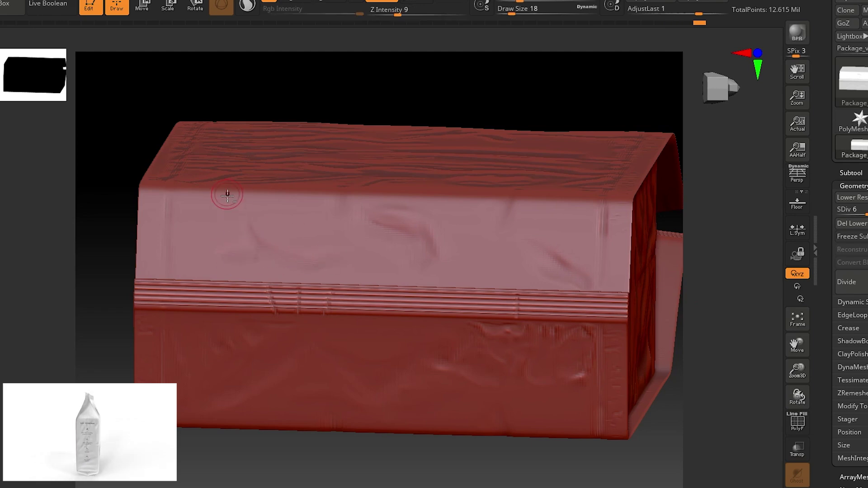
Step: Switch brushes and smooth the front face and the wrinkle near the right edge
{"action": "key", "text": "b"}
{"action": "left_click", "coordinate": [275, 180]}
{"action": "left_click_drag", "start_coordinate": [236, 220], "coordinate": [237, 217]}
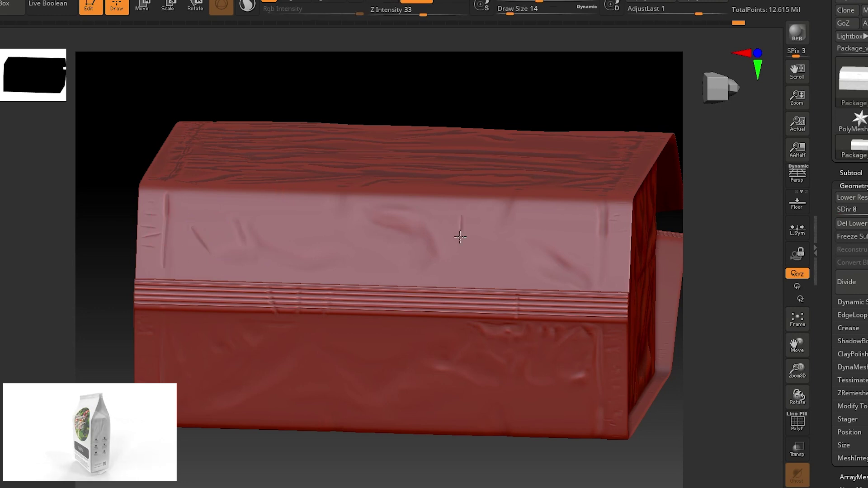
{"action": "left_click_drag", "start_coordinate": [460, 236], "coordinate": [473, 244], "text": "shift"}
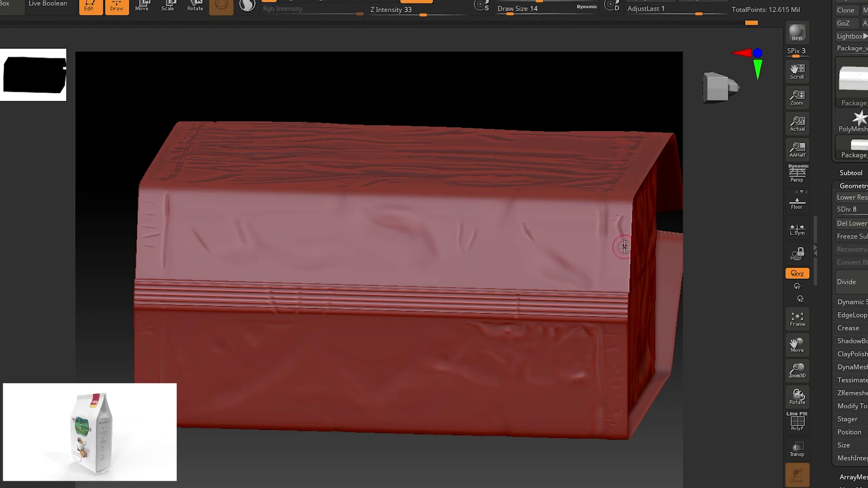
{"action": "left_click_drag", "start_coordinate": [624, 246], "coordinate": [620, 221], "text": "shift"}
{"action": "left_click_drag", "start_coordinate": [692, 253], "coordinate": [778, 286]}
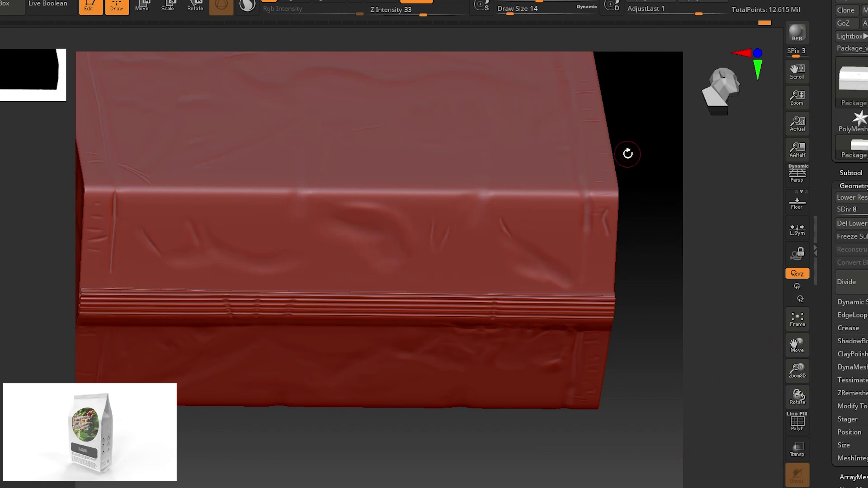
{"action": "left_click_drag", "start_coordinate": [627, 153], "coordinate": [701, 397]}
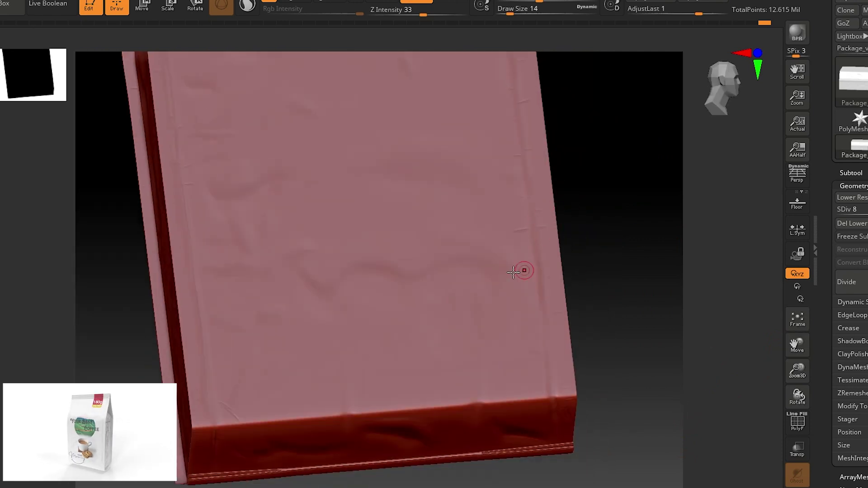
Step: Step through undo/redo history to a close front view and reduce brush size to 9
{"action": "key", "text": "ctrl+z"}
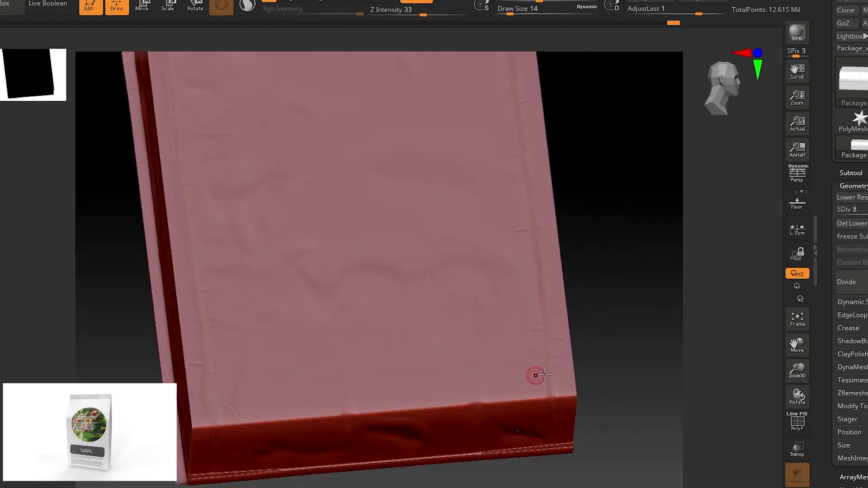
{"action": "key", "text": "ctrl+shift+z"}
{"action": "key", "text": "ctrl+shift+z"}
{"action": "key", "text": "ctrl+shift+z"}
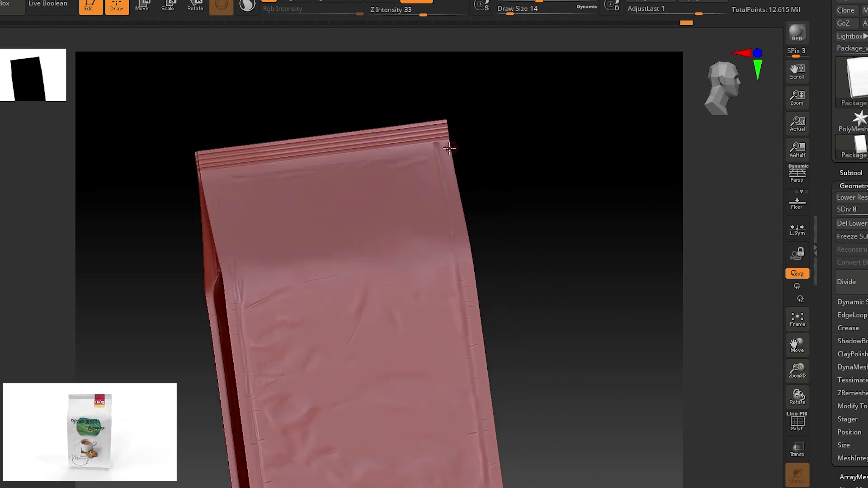
{"action": "key", "text": "ctrl+shift+z"}
{"action": "key", "text": "ctrl+shift+z"}
{"action": "key", "text": "ctrl+shift+z"}
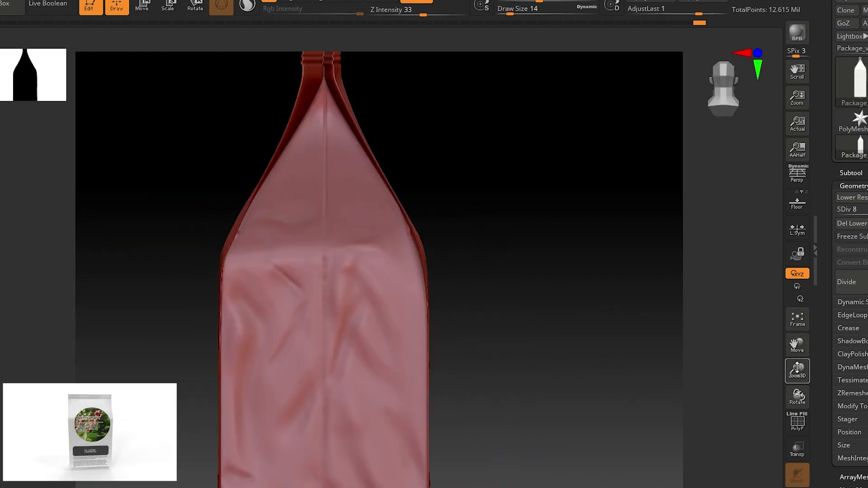
{"action": "key", "text": "ctrl+shift+z"}
{"action": "key", "text": "s"}
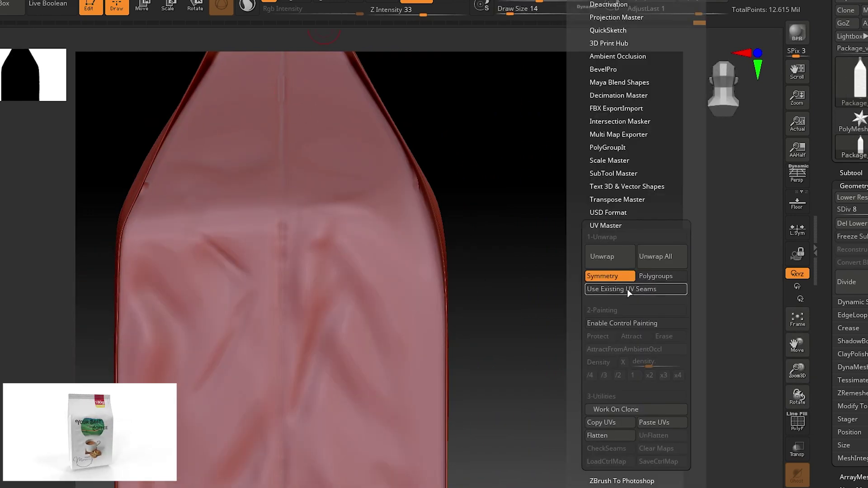
{"action": "left_click", "coordinate": [583, 294]}
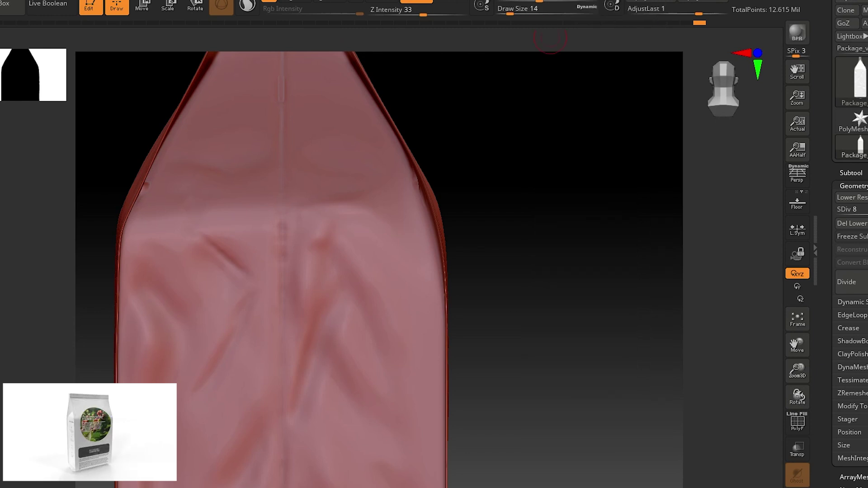
{"action": "key", "text": "bracketleft"}
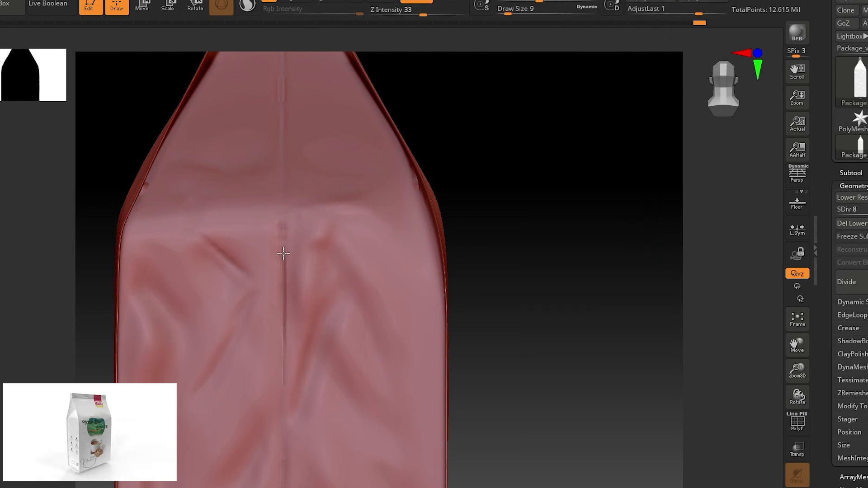
Step: Sculpt a thin crease down the bag's centre seam and orbit to inspect it
{"action": "mouse_move", "coordinate": [520, 271]}
{"action": "left_mouse_down"}
{"action": "mouse_move", "coordinate": [664, 306]}
{"action": "mouse_move", "coordinate": [245, 387]}
{"action": "left_mouse_up"}
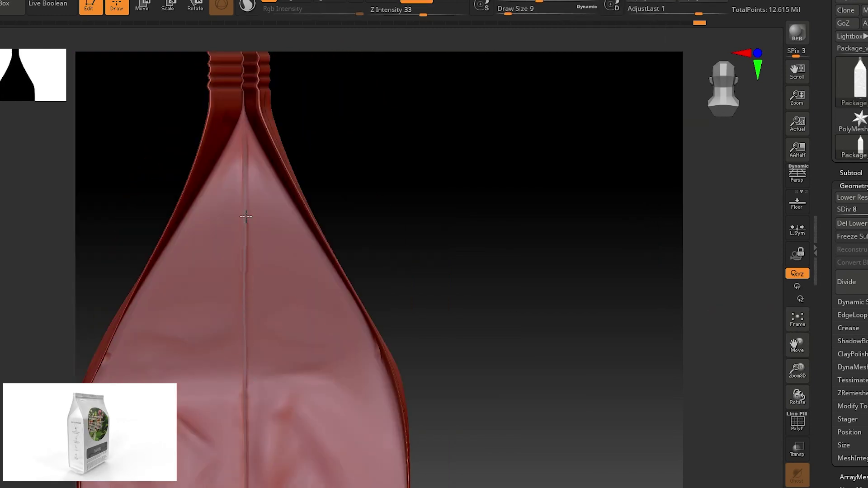
{"action": "left_click_drag", "start_coordinate": [246, 217], "coordinate": [248, 140], "text": "shift"}
{"action": "mouse_move", "coordinate": [429, 353]}
{"action": "left_mouse_down"}
{"action": "mouse_move", "coordinate": [672, 374]}
{"action": "mouse_move", "coordinate": [575, 274]}
{"action": "left_mouse_up"}
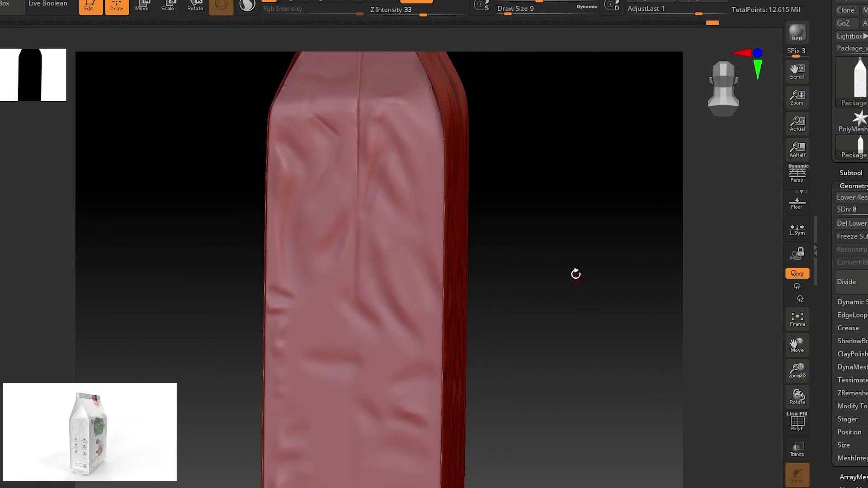
{"action": "left_click_drag", "start_coordinate": [612, 304], "coordinate": [688, 335], "text": "alt"}
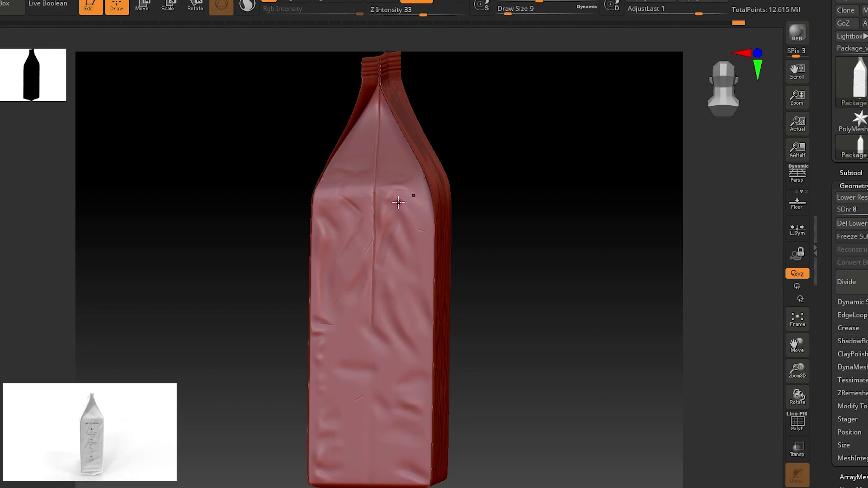
{"action": "left_click_drag", "start_coordinate": [497, 271], "coordinate": [622, 351]}
Step: Switch to a low-intensity sculpting brush, raise the subdivision level, and work around the front
{"action": "key", "text": "b"}
{"action": "left_click", "coordinate": [583, 369]}
{"action": "key", "text": "d"}
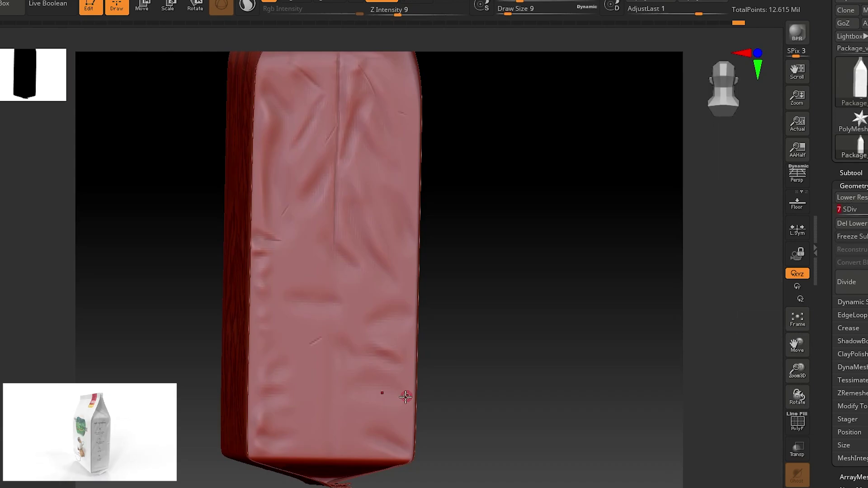
{"action": "mouse_move", "coordinate": [635, 387]}
{"action": "left_mouse_down"}
{"action": "mouse_move", "coordinate": [430, 351]}
{"action": "mouse_move", "coordinate": [416, 362]}
{"action": "mouse_move", "coordinate": [498, 393]}
{"action": "left_mouse_up"}
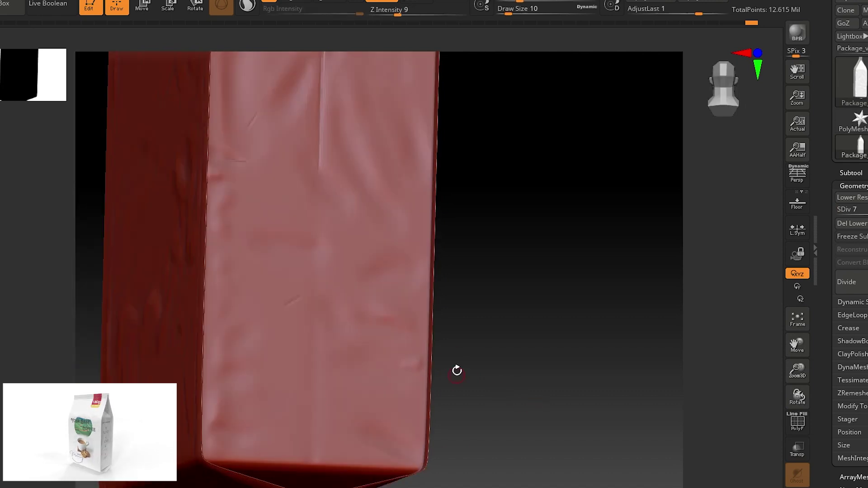
{"action": "left_click_drag", "start_coordinate": [457, 370], "coordinate": [396, 409]}
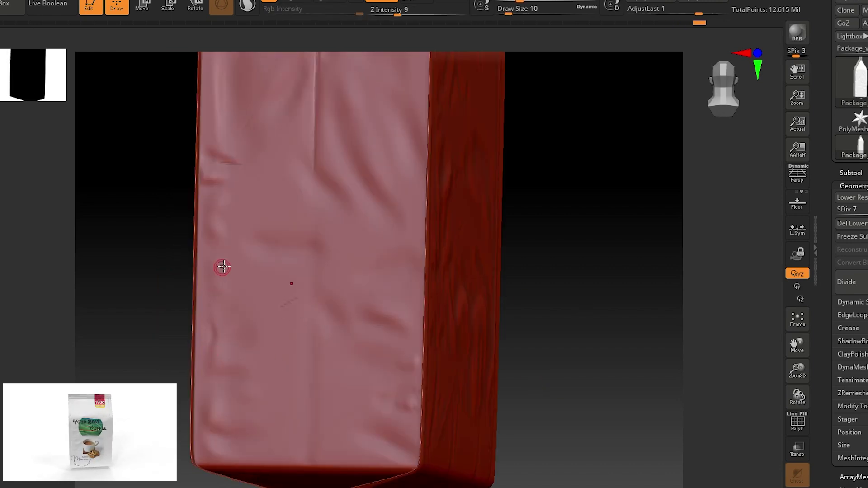
{"action": "left_click_drag", "start_coordinate": [569, 375], "coordinate": [617, 376]}
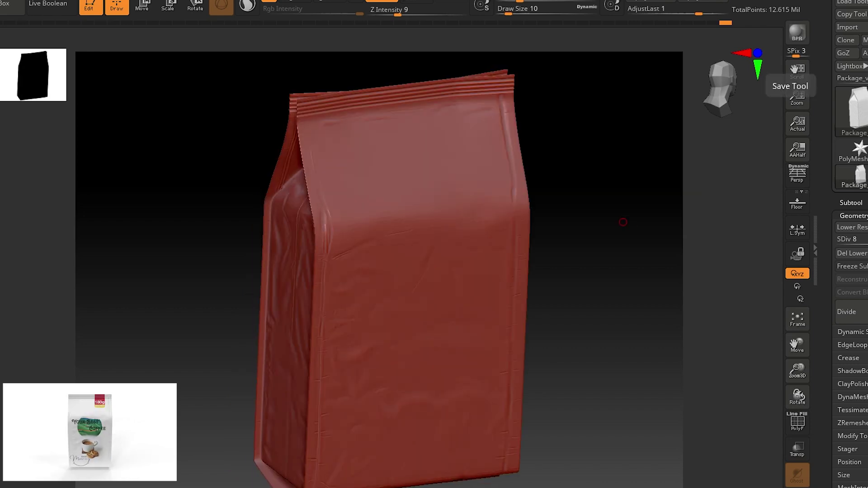
Step: Clone the Package tool and turn on the PolyF polygon wireframe
{"action": "left_click", "coordinate": [845, 40]}
{"action": "key", "text": "shift+f"}
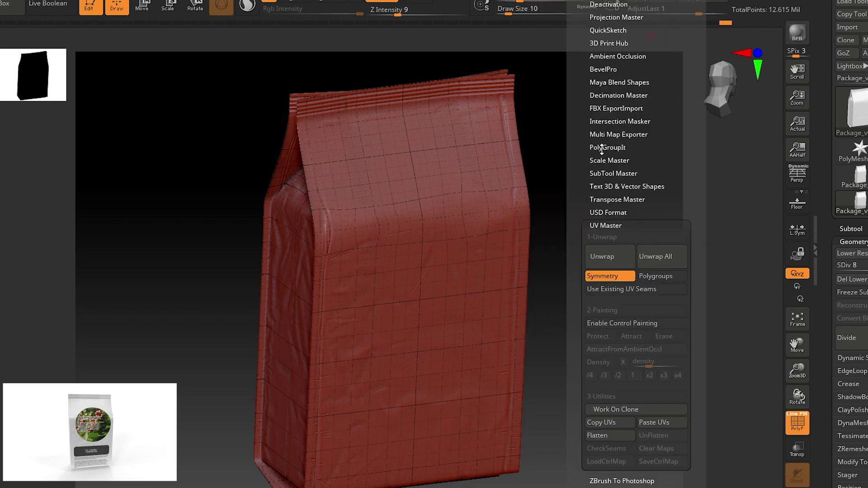
{"action": "left_click", "coordinate": [619, 95]}
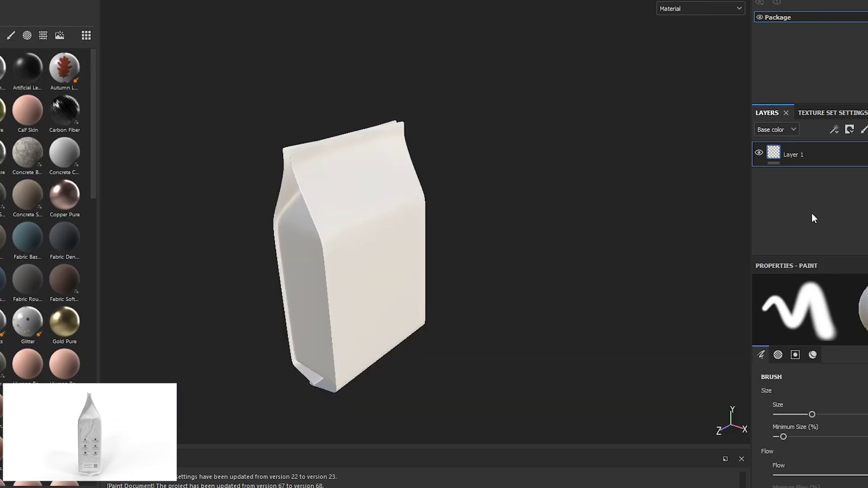
Step: Bake the bag's mesh maps in Texture Set Settings using the high-poly bag file
{"action": "left_click_drag", "start_coordinate": [353, 212], "coordinate": [361, 213], "text": "alt"}
{"action": "left_click", "coordinate": [818, 112]}
{"action": "scroll", "coordinate": [809, 203], "scroll_direction": "down", "scroll_amount": 1}
{"action": "left_click", "coordinate": [864, 183]}
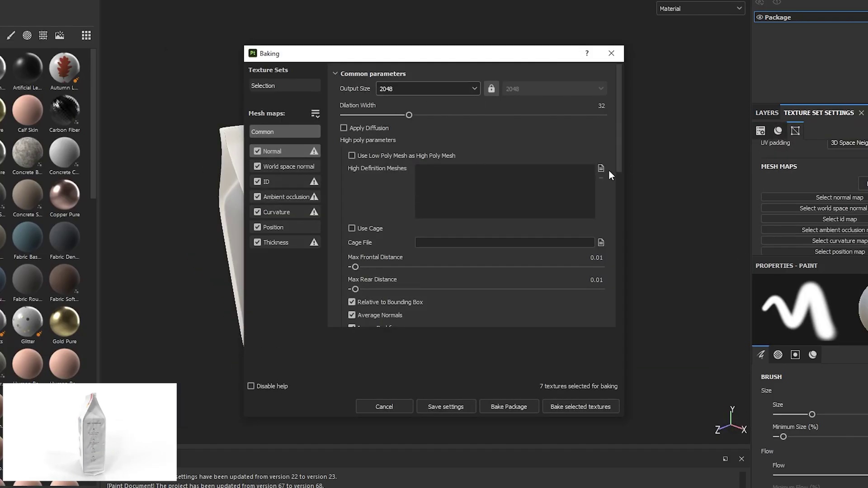
{"action": "left_click", "coordinate": [608, 169]}
{"action": "double_click", "coordinate": [501, 150]}
{"action": "left_click", "coordinate": [511, 404]}
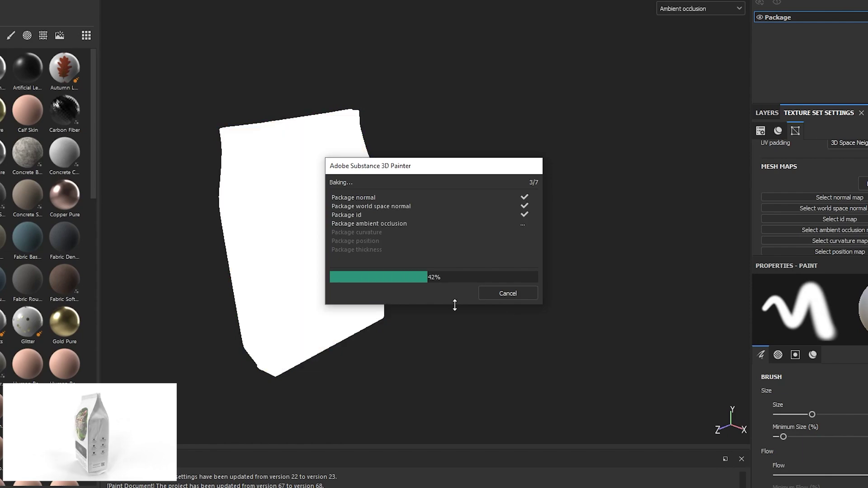
Step: Turn the baked bag to face front and browse the material shelf
{"action": "mouse_move", "coordinate": [424, 302]}
{"action": "left_mouse_down", "text": "alt"}
{"action": "mouse_move", "coordinate": [271, 229]}
{"action": "mouse_move", "coordinate": [533, 238]}
{"action": "mouse_move", "coordinate": [360, 247]}
{"action": "mouse_move", "coordinate": [481, 211]}
{"action": "mouse_move", "coordinate": [430, 219]}
{"action": "mouse_move", "coordinate": [509, 239]}
{"action": "mouse_move", "coordinate": [339, 230]}
{"action": "left_mouse_up", "text": "alt"}
{"action": "scroll", "coordinate": [29, 226], "scroll_direction": "down", "scroll_amount": 5}
{"action": "scroll", "coordinate": [29, 226], "scroll_direction": "down", "scroll_amount": 5}
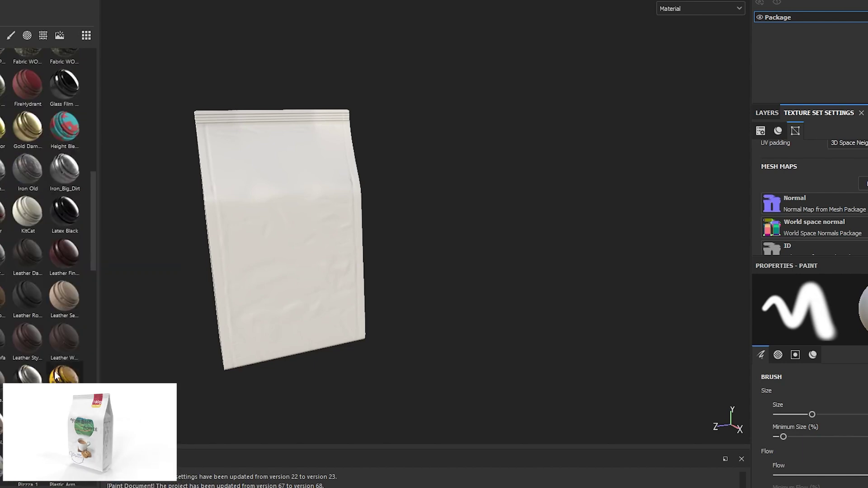
{"action": "scroll", "coordinate": [29, 226], "scroll_direction": "up", "scroll_amount": 10}
{"action": "scroll", "coordinate": [27, 316], "scroll_direction": "down", "scroll_amount": 5}
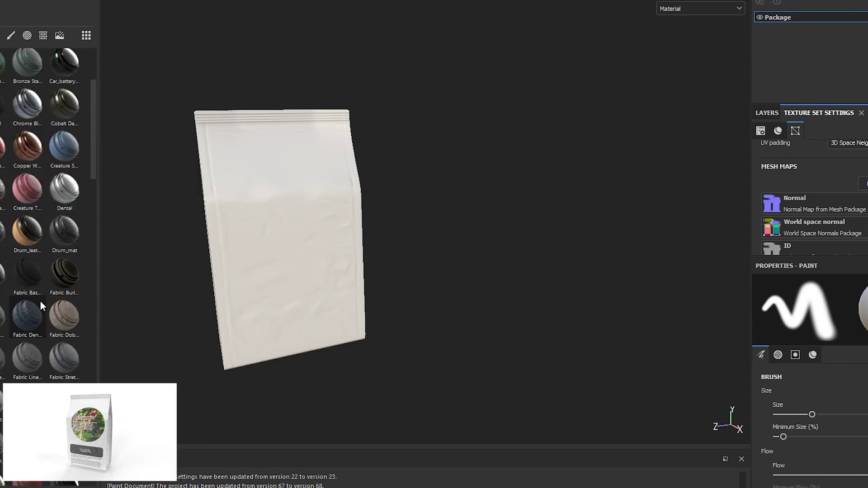
{"action": "scroll", "coordinate": [26, 347], "scroll_direction": "down", "scroll_amount": 5}
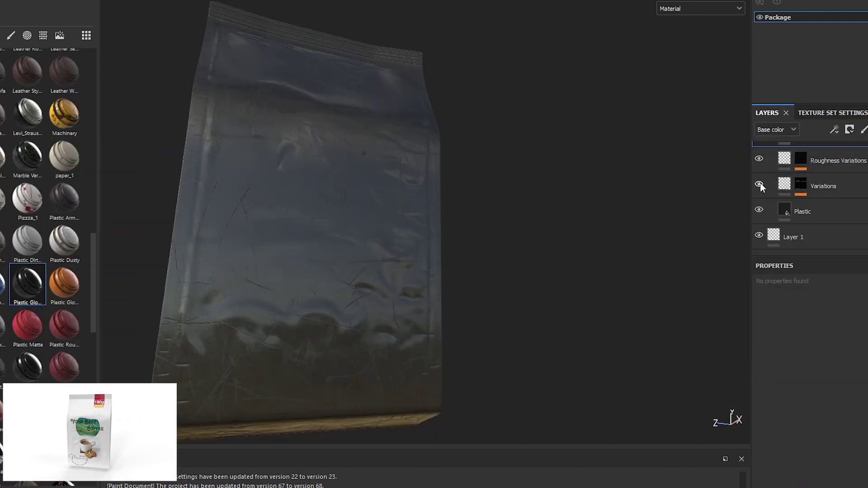
Step: Inspect the Variations layer's Sharpen filter and Metal Edge Wear effect on the glossy bag
{"action": "left_click", "coordinate": [799, 170]}
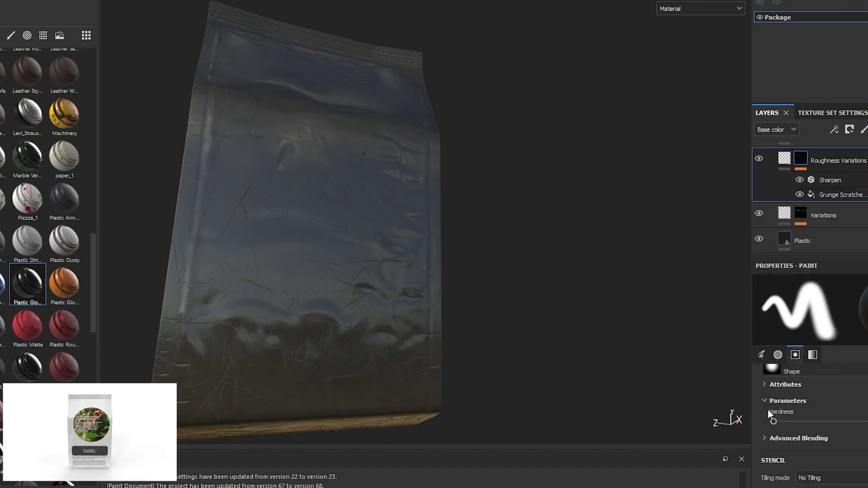
{"action": "left_click", "coordinate": [799, 180]}
{"action": "left_click", "coordinate": [822, 215]}
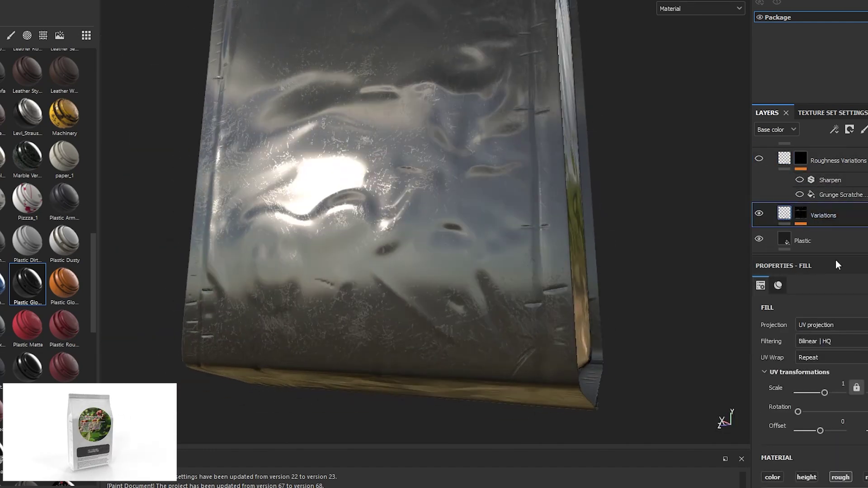
{"action": "left_click", "coordinate": [812, 217]}
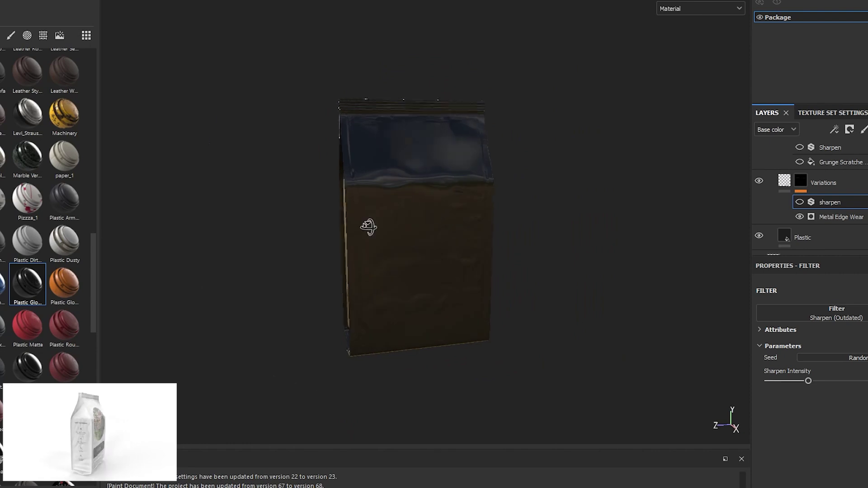
{"action": "left_click_drag", "start_coordinate": [399, 178], "coordinate": [587, 223], "text": "alt"}
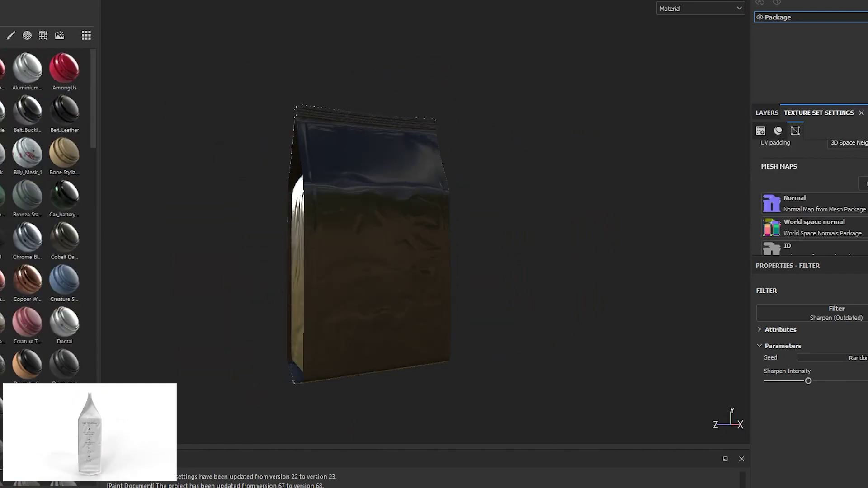
Step: Add a red fill layer over the bag and give it a white mask
{"action": "left_click", "coordinate": [69, 58]}
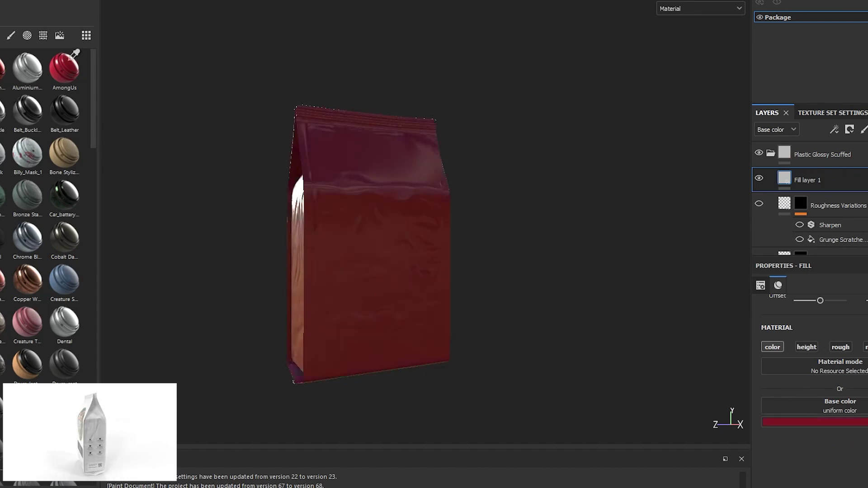
{"action": "left_click_drag", "start_coordinate": [430, 180], "coordinate": [588, 195], "text": "alt"}
{"action": "right_click", "coordinate": [831, 198]}
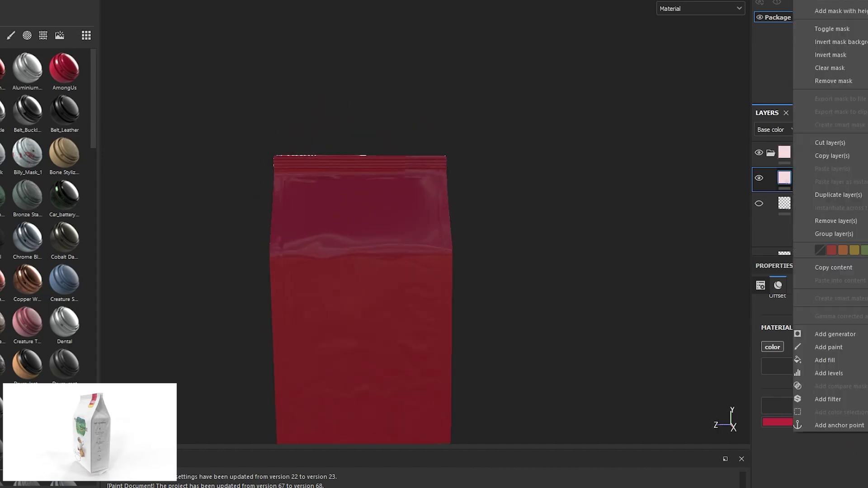
{"action": "left_click", "coordinate": [803, 182]}
{"action": "left_click", "coordinate": [27, 35]}
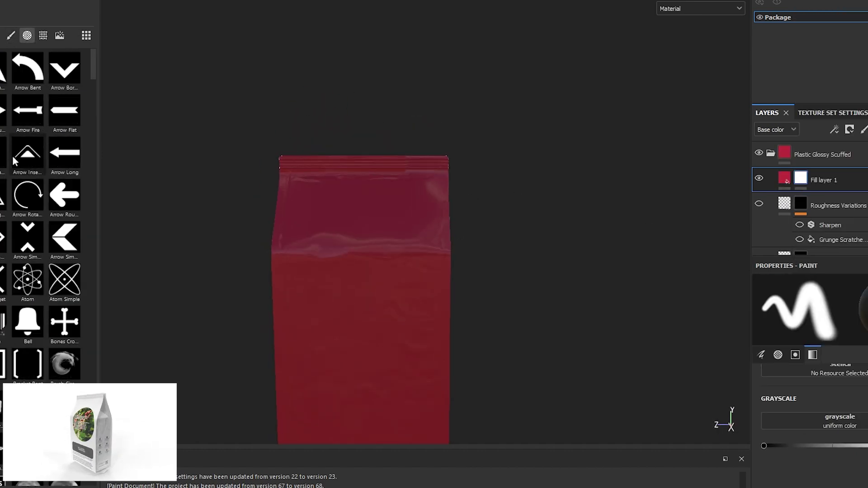
Step: Add a Square Rectangle shape to the fill layer's mask, viewing 3D and UV side by side
{"action": "scroll", "coordinate": [32, 265], "scroll_direction": "down", "scroll_amount": 10}
{"action": "scroll", "coordinate": [32, 265], "scroll_direction": "down", "scroll_amount": 5}
{"action": "scroll", "coordinate": [32, 266], "scroll_direction": "down", "scroll_amount": 5}
{"action": "scroll", "coordinate": [31, 265], "scroll_direction": "down", "scroll_amount": 5}
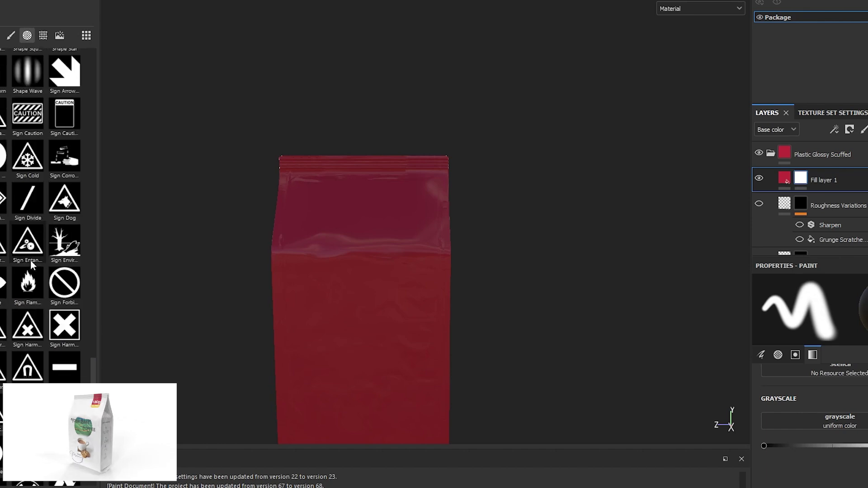
{"action": "scroll", "coordinate": [32, 266], "scroll_direction": "down", "scroll_amount": 5}
{"action": "left_click", "coordinate": [850, 129]}
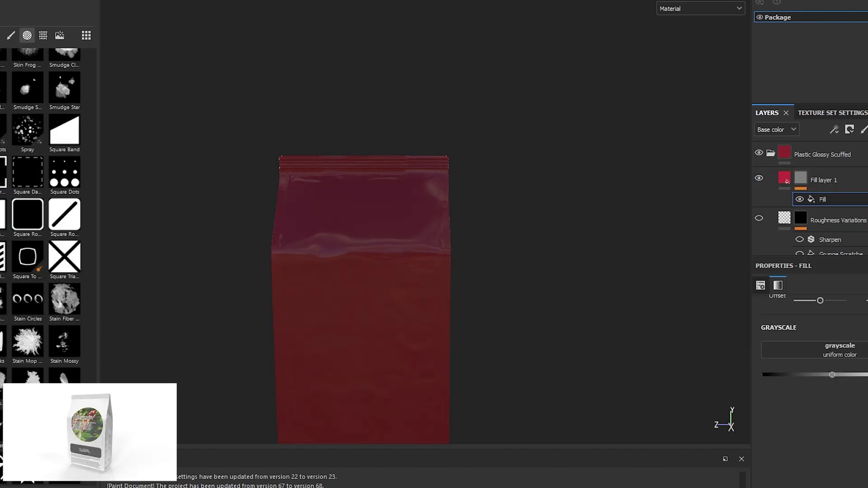
{"action": "key", "text": "F1"}
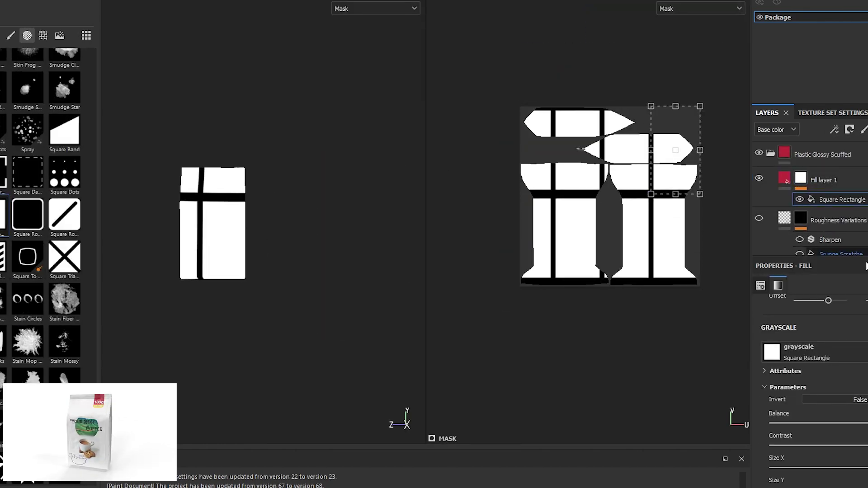
{"action": "right_click", "coordinate": [804, 179]}
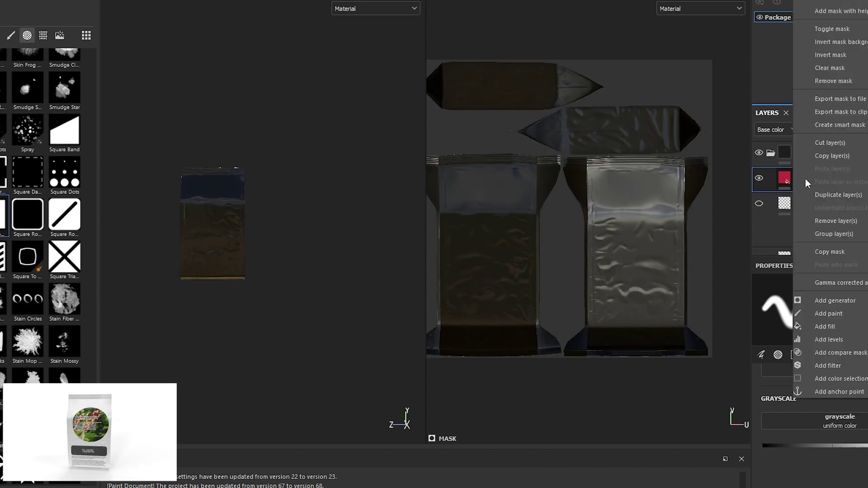
{"action": "key", "text": "Escape"}
Step: Shrink the red rectangle onto the top-right UV area as a rounded tab, adding a polygon-fill paint effect
{"action": "left_click_drag", "start_coordinate": [481, 238], "coordinate": [659, 211]}
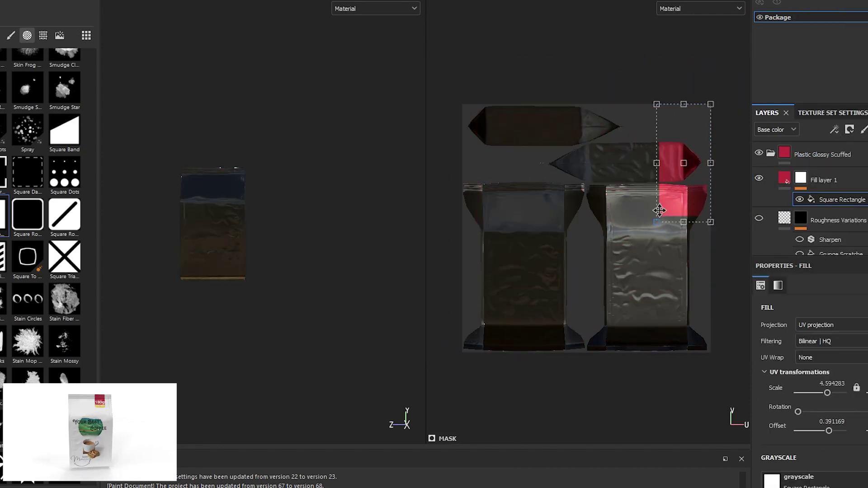
{"action": "left_click_drag", "start_coordinate": [240, 196], "coordinate": [196, 260], "text": "alt"}
{"action": "scroll", "coordinate": [678, 186], "scroll_direction": "up", "scroll_amount": 5}
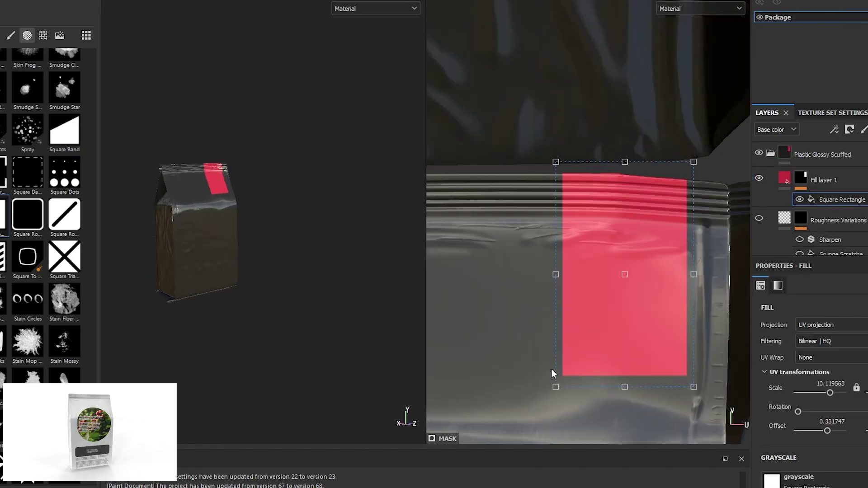
{"action": "left_click_drag", "start_coordinate": [624, 387], "coordinate": [624, 358]}
{"action": "scroll", "coordinate": [46, 226], "scroll_direction": "up", "scroll_amount": 10}
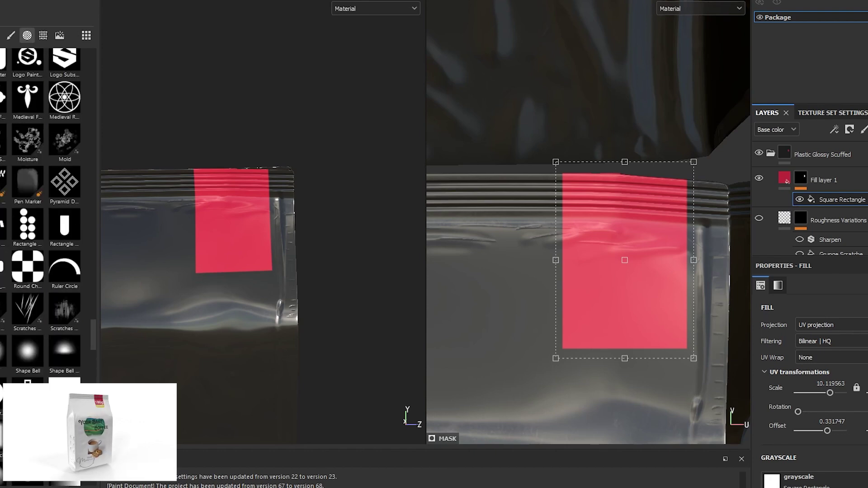
{"action": "left_click_drag", "start_coordinate": [556, 161], "coordinate": [487, 144]}
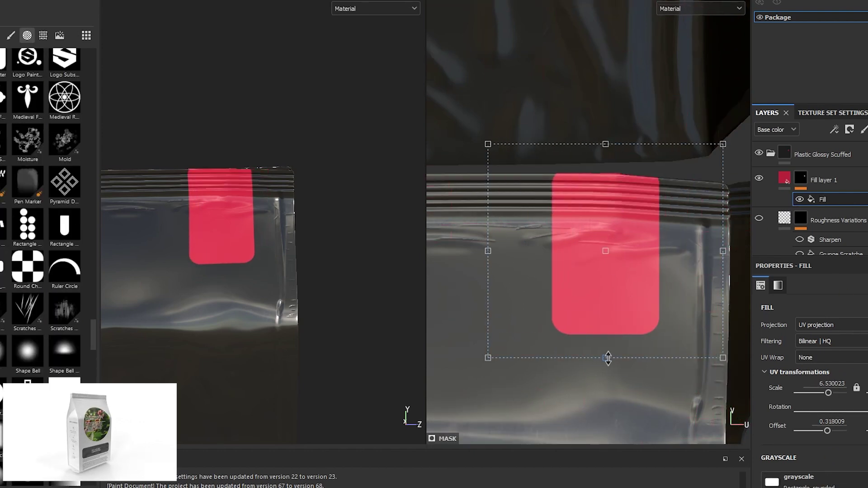
{"action": "left_click", "coordinate": [833, 129]}
{"action": "key", "text": "4"}
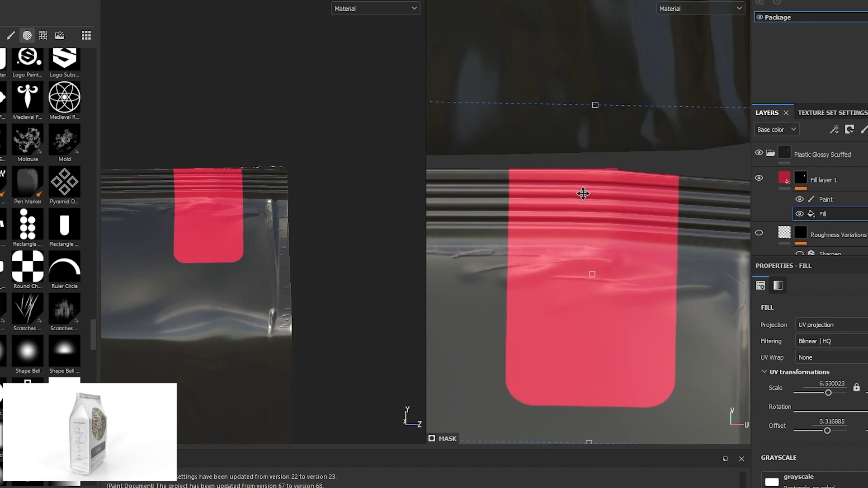
{"action": "scroll", "coordinate": [319, 217], "scroll_direction": "up", "scroll_amount": 2}
Step: Duplicate the red tab layer, set the copy's base colour to deep yellow, and mask it
{"action": "key", "text": "ctrl+d"}
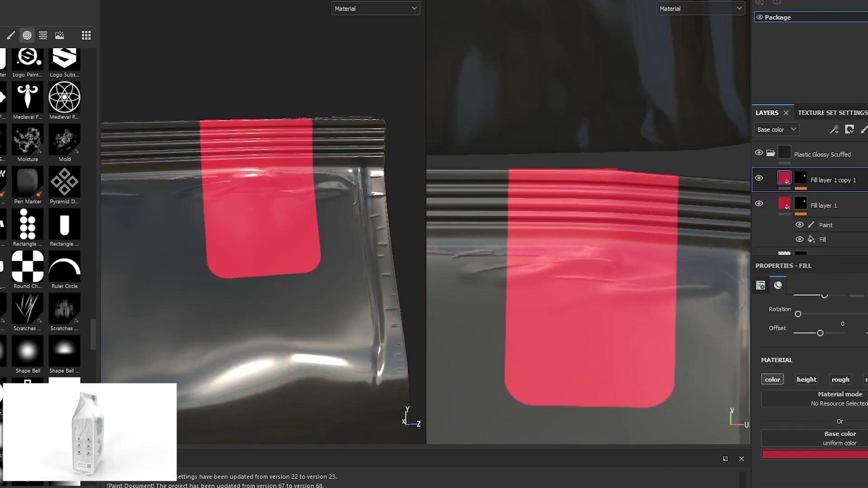
{"action": "left_click", "coordinate": [813, 454]}
{"action": "left_click", "coordinate": [801, 322]}
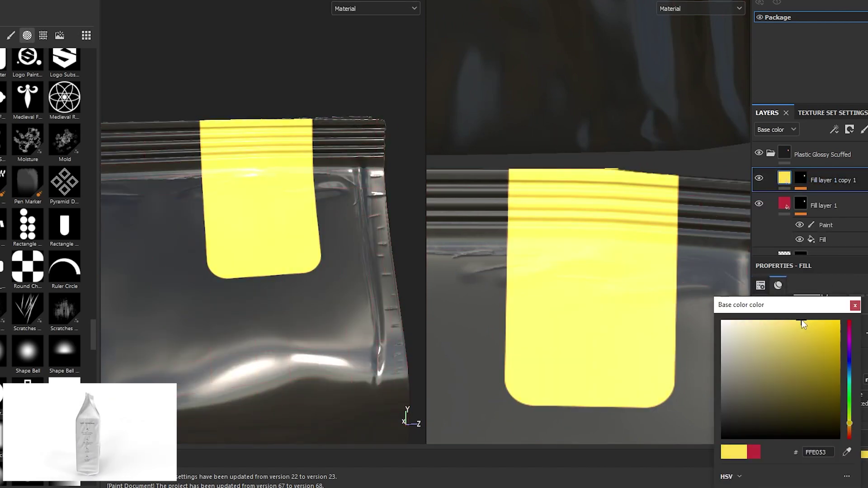
{"action": "left_click_drag", "start_coordinate": [802, 323], "coordinate": [813, 331]}
{"action": "left_click", "coordinate": [781, 207]}
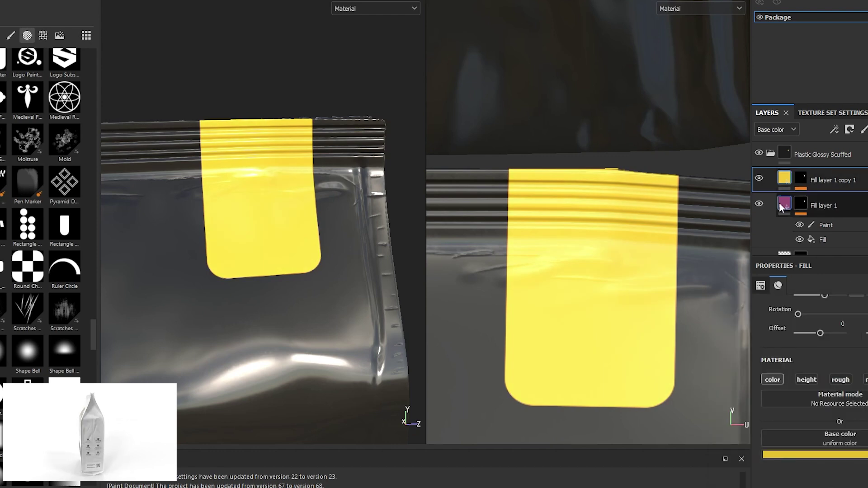
{"action": "left_click", "coordinate": [836, 129]}
{"action": "scroll", "coordinate": [21, 381], "scroll_direction": "down", "scroll_amount": 5}
Step: Mask the yellow copy with a Square Rectangle shape, repositioned and rescaled on the bag's UVs
{"action": "scroll", "coordinate": [21, 382], "scroll_direction": "down", "scroll_amount": 5}
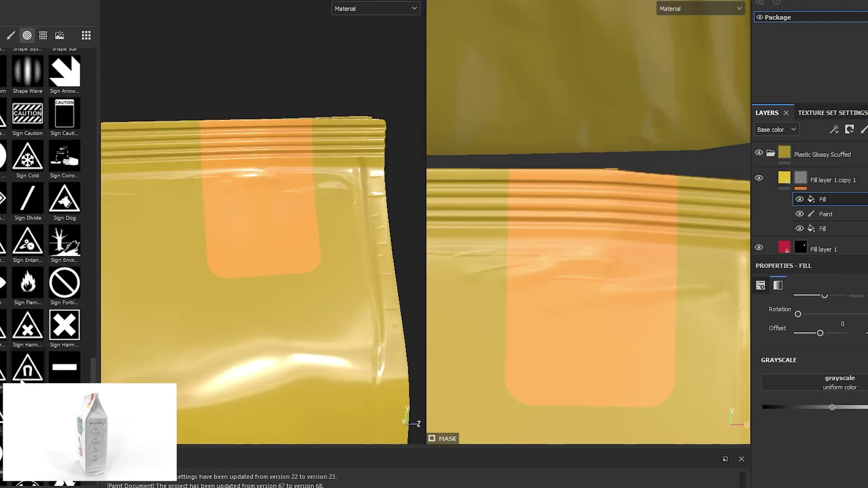
{"action": "scroll", "coordinate": [22, 382], "scroll_direction": "down", "scroll_amount": 5}
{"action": "left_click_drag", "start_coordinate": [28, 215], "coordinate": [818, 382]}
{"action": "key", "text": "f"}
{"action": "left_click_drag", "start_coordinate": [556, 291], "coordinate": [467, 256]}
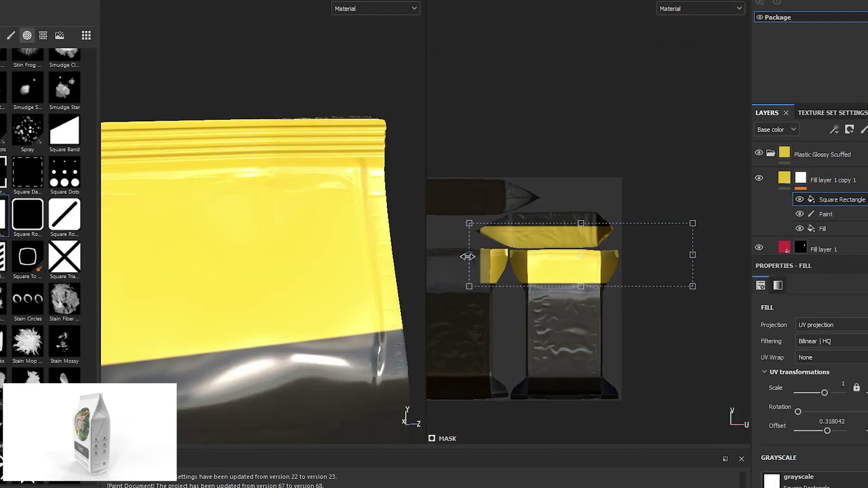
{"action": "scroll", "coordinate": [467, 256], "scroll_direction": "up", "scroll_amount": 5}
{"action": "left_click_drag", "start_coordinate": [603, 240], "coordinate": [583, 217]}
{"action": "left_click_drag", "start_coordinate": [826, 431], "coordinate": [828, 431]}
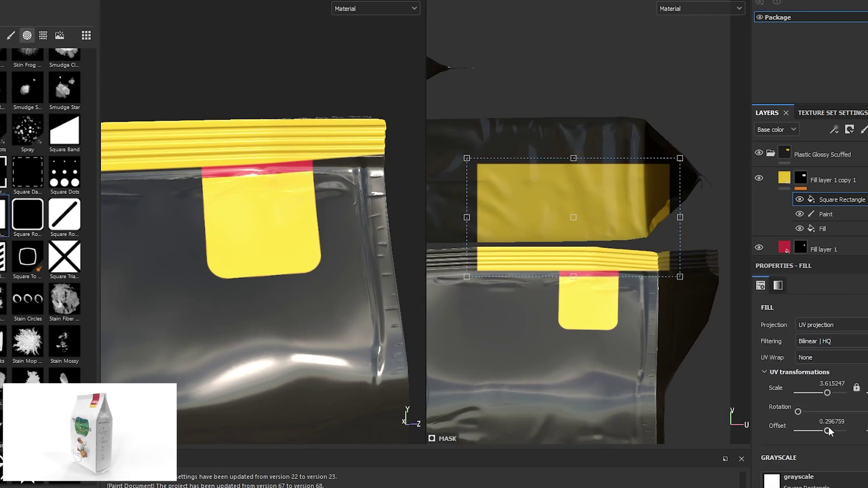
{"action": "scroll", "coordinate": [588, 271], "scroll_direction": "up", "scroll_amount": 3}
Step: Paint the tab's polygons into the mask, move the rectangle fill below them and hide it
{"action": "left_click", "coordinate": [849, 129]}
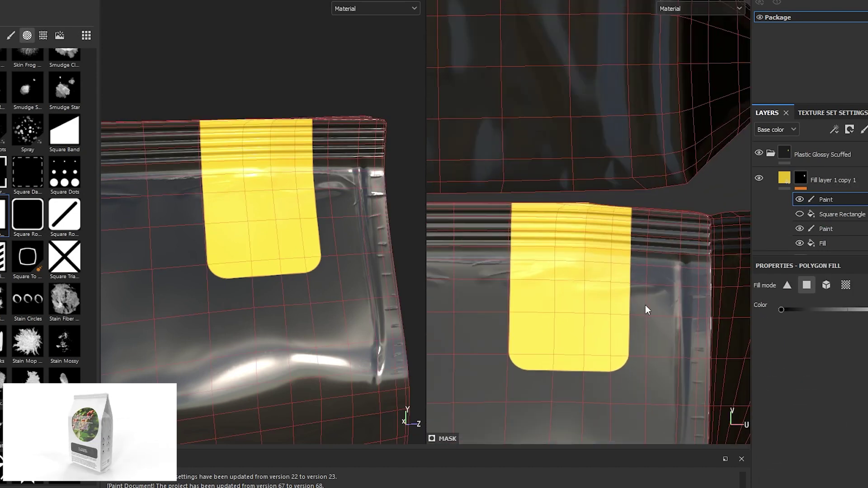
{"action": "left_click_drag", "start_coordinate": [646, 310], "coordinate": [521, 228]}
{"action": "left_click", "coordinate": [800, 213]}
{"action": "left_click_drag", "start_coordinate": [800, 212], "coordinate": [836, 200]}
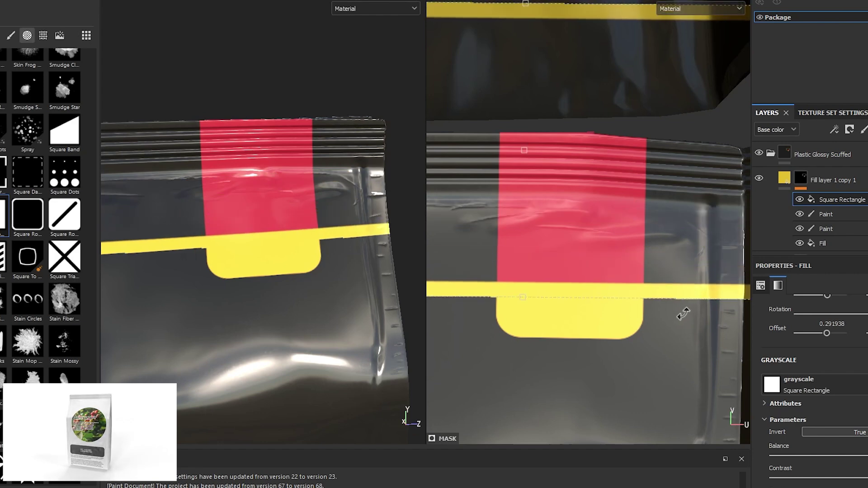
{"action": "left_click_drag", "start_coordinate": [665, 244], "coordinate": [665, 252]}
{"action": "left_click_drag", "start_coordinate": [836, 199], "coordinate": [840, 232]}
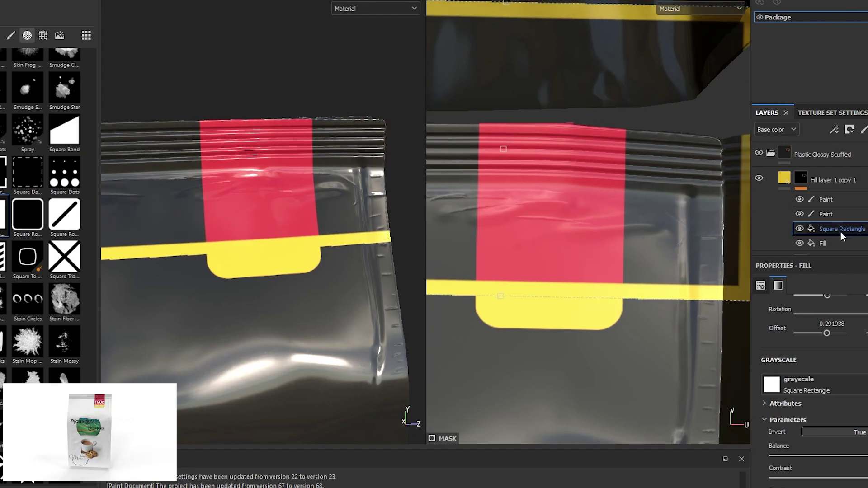
{"action": "left_click", "coordinate": [799, 229]}
Step: Add a black fill effect on top of the mask and compare the result
{"action": "left_click", "coordinate": [825, 199]}
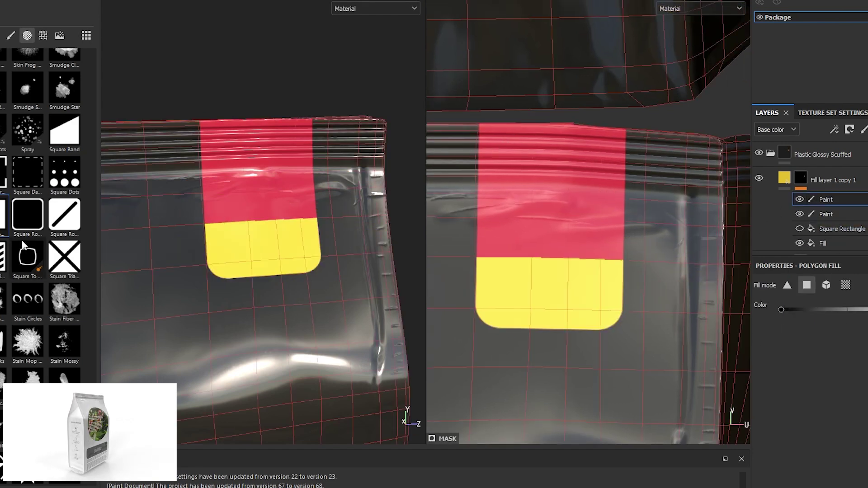
{"action": "left_click", "coordinate": [835, 132]}
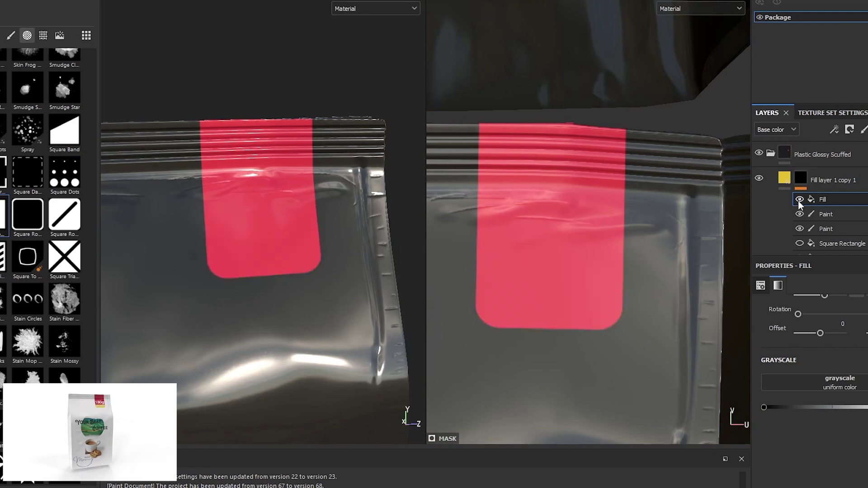
{"action": "left_click", "coordinate": [799, 199]}
{"action": "scroll", "coordinate": [9, 326], "scroll_direction": "up", "scroll_amount": 10}
{"action": "scroll", "coordinate": [9, 326], "scroll_direction": "down", "scroll_amount": 6}
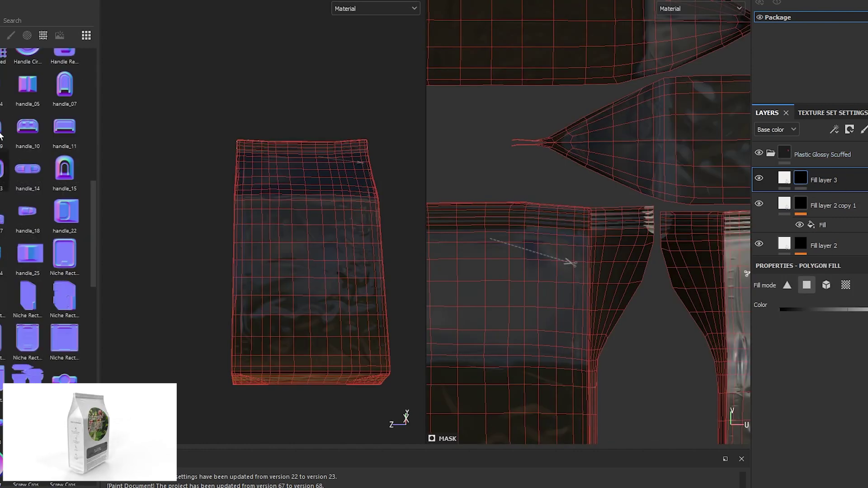
Step: Filter the shelf to show the shape alphas
{"action": "left_click", "coordinate": [27, 35]}
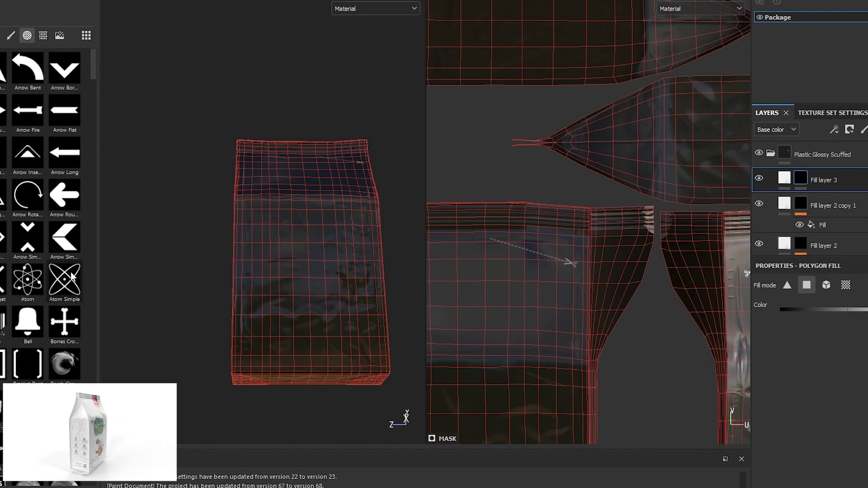
{"action": "scroll", "coordinate": [59, 271], "scroll_direction": "down", "scroll_amount": 5}
{"action": "scroll", "coordinate": [45, 260], "scroll_direction": "down", "scroll_amount": 5}
{"action": "scroll", "coordinate": [40, 259], "scroll_direction": "down", "scroll_amount": 5}
{"action": "scroll", "coordinate": [37, 259], "scroll_direction": "down", "scroll_amount": 5}
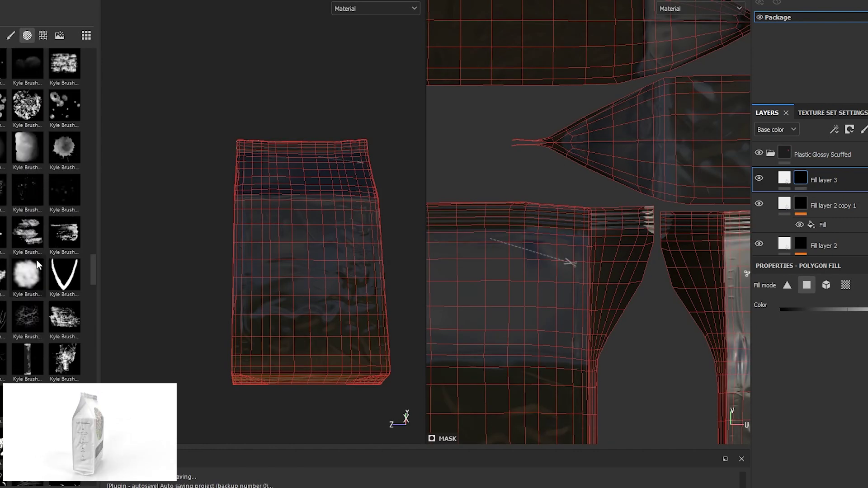
{"action": "scroll", "coordinate": [36, 260], "scroll_direction": "down", "scroll_amount": 5}
{"action": "scroll", "coordinate": [37, 259], "scroll_direction": "down", "scroll_amount": 5}
{"action": "left_click", "coordinate": [43, 35]}
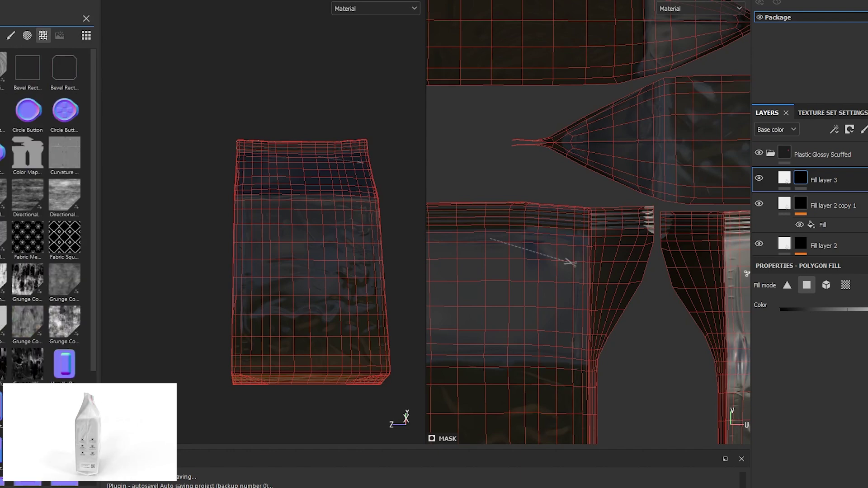
{"action": "left_click", "coordinate": [27, 35]}
Step: Add a rounded-rectangle fill to Fill layer 3's mask and scale it into a label
{"action": "left_click", "coordinate": [833, 129]}
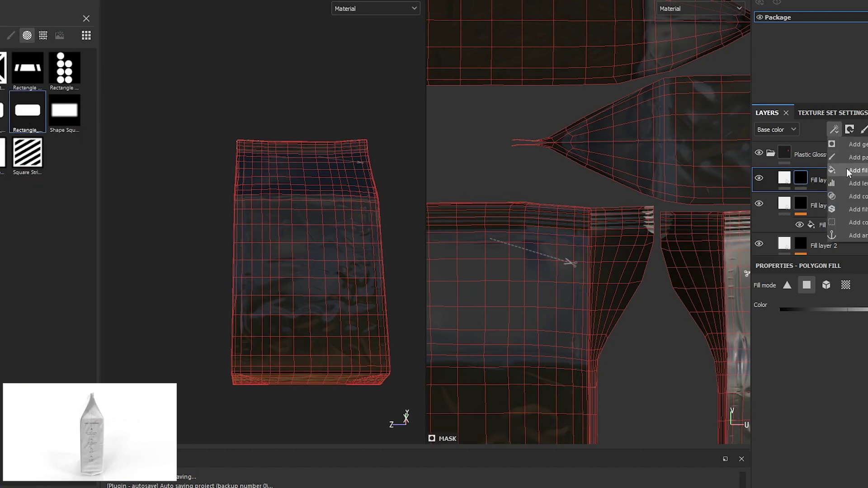
{"action": "left_click", "coordinate": [847, 173]}
{"action": "left_click_drag", "start_coordinate": [578, 264], "coordinate": [555, 310]}
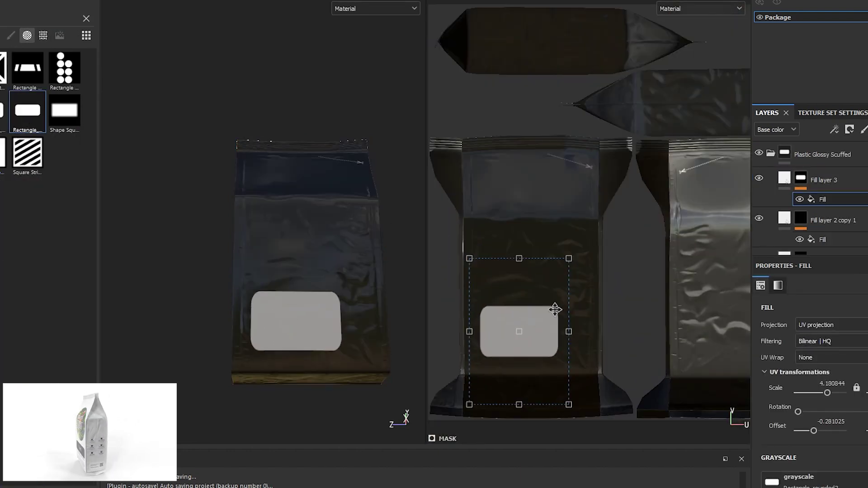
{"action": "scroll", "coordinate": [555, 310], "scroll_direction": "up", "scroll_amount": 3}
{"action": "left_click_drag", "start_coordinate": [644, 195], "coordinate": [522, 290]}
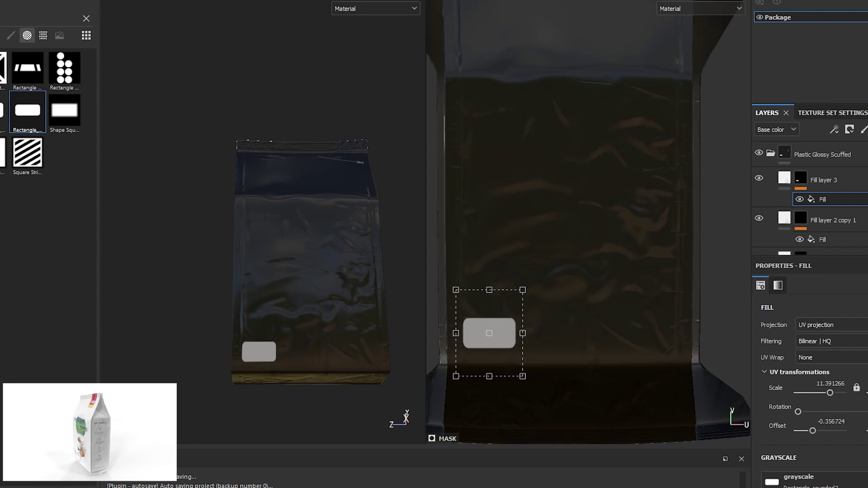
{"action": "scroll", "coordinate": [675, 307], "scroll_direction": "up", "scroll_amount": 1}
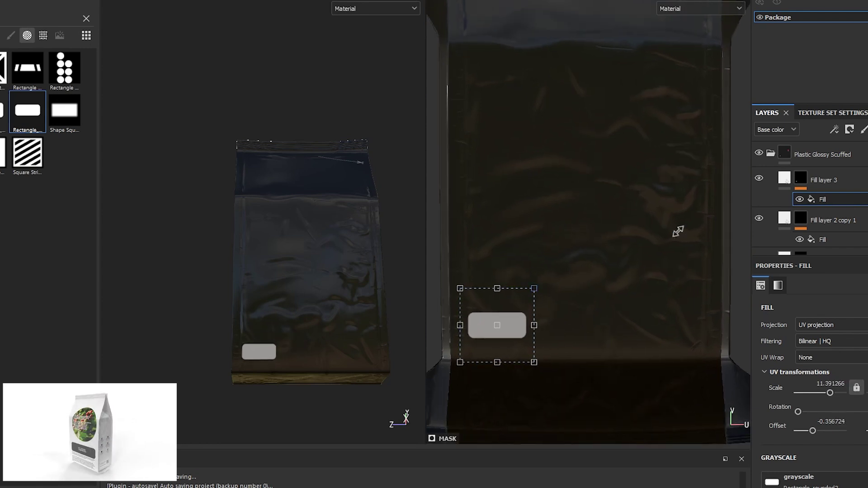
{"action": "left_click_drag", "start_coordinate": [678, 231], "coordinate": [639, 218]}
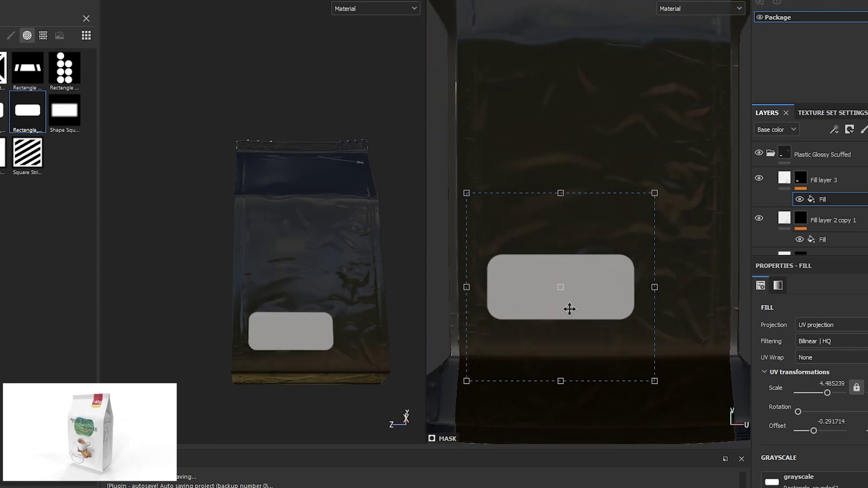
Step: Duplicate the rectangle fill and align both into one wide rounded panel
{"action": "key", "text": "ctrl+d"}
{"action": "left_click_drag", "start_coordinate": [560, 312], "coordinate": [626, 303]}
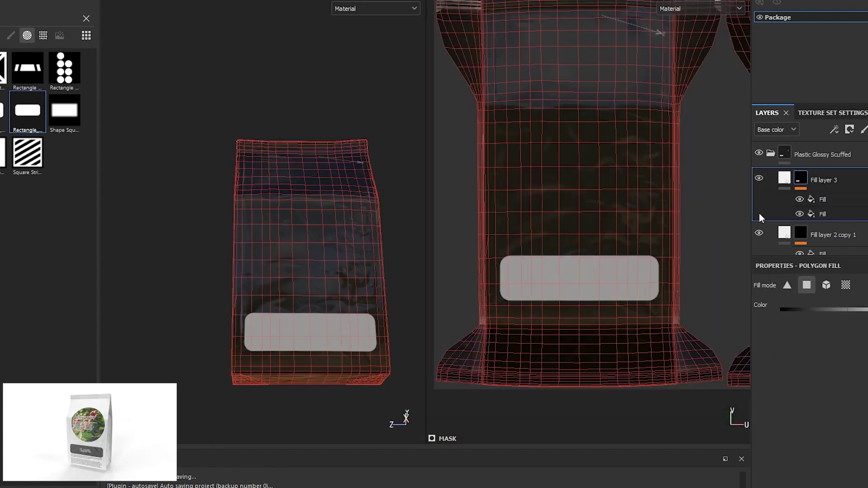
{"action": "scroll", "coordinate": [509, 258], "scroll_direction": "down", "scroll_amount": 3}
{"action": "left_click", "coordinate": [822, 214], "text": "ctrl"}
{"action": "left_click_drag", "start_coordinate": [595, 243], "coordinate": [522, 232]}
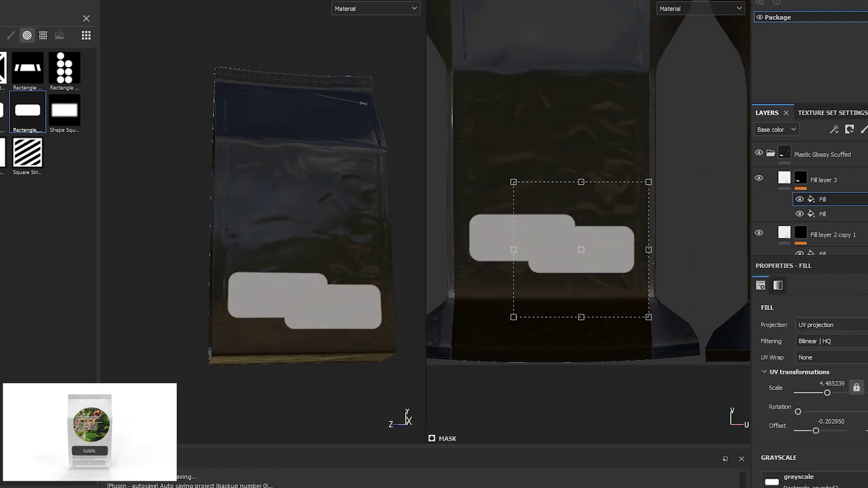
{"action": "left_click_drag", "start_coordinate": [581, 250], "coordinate": [580, 238]}
{"action": "mouse_move", "coordinate": [271, 190]}
{"action": "left_mouse_down", "text": "alt"}
{"action": "mouse_move", "coordinate": [306, 180]}
{"action": "mouse_move", "coordinate": [218, 242]}
{"action": "mouse_move", "coordinate": [303, 277]}
{"action": "left_mouse_up", "text": "alt"}
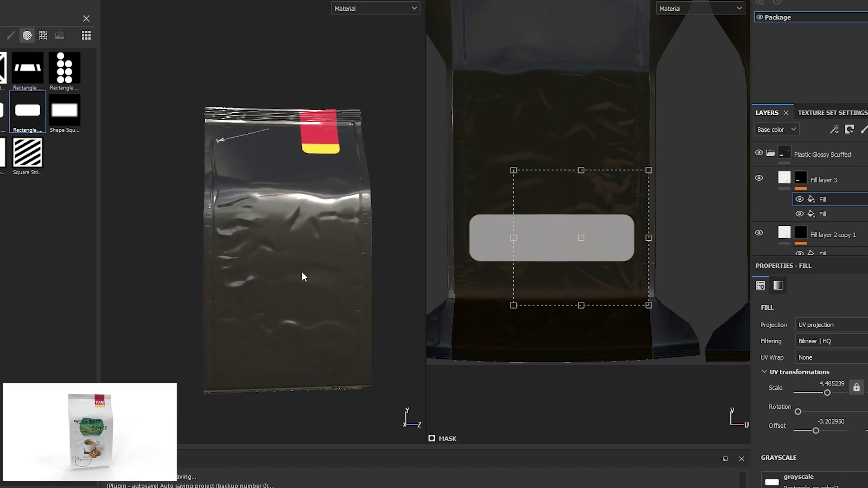
{"action": "scroll", "coordinate": [71, 245], "scroll_direction": "down", "scroll_amount": 5}
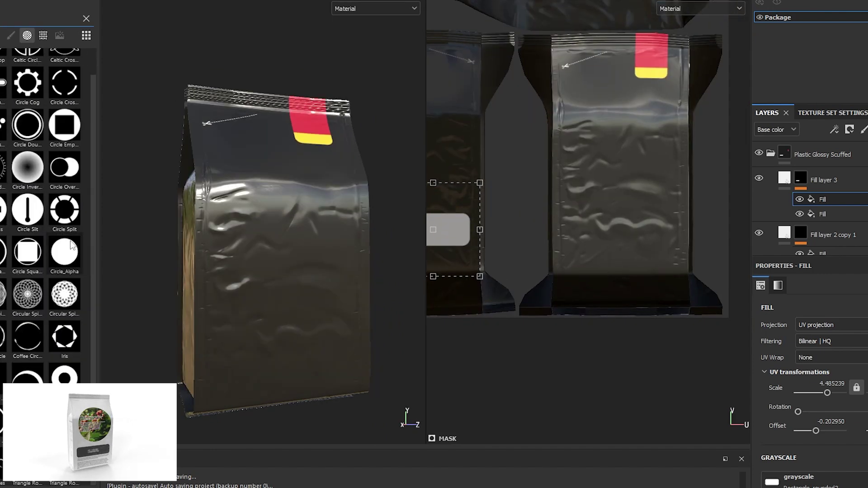
{"action": "left_click", "coordinate": [849, 130]}
Step: Add Fill layer 4 masked by a Circle_Alpha shape centred on the bag front
{"action": "left_click", "coordinate": [863, 130]}
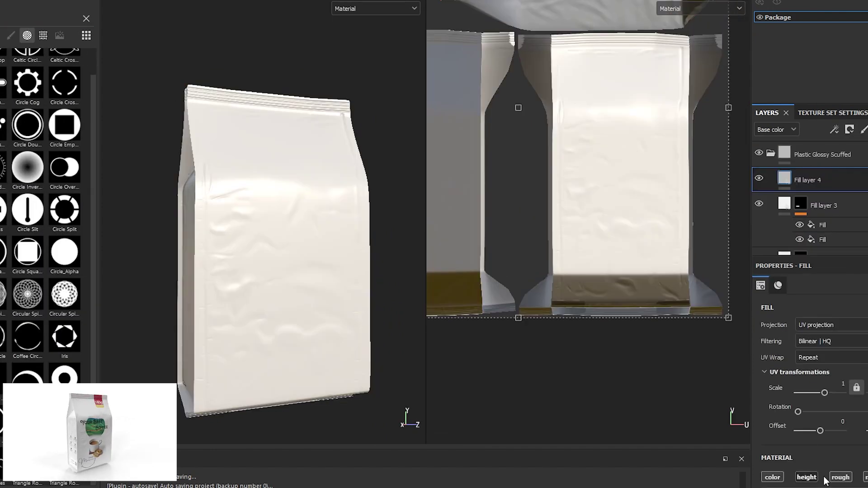
{"action": "left_click", "coordinate": [850, 171]}
{"action": "left_click_drag", "start_coordinate": [64, 251], "coordinate": [771, 448]}
{"action": "left_click_drag", "start_coordinate": [797, 360], "coordinate": [826, 360]}
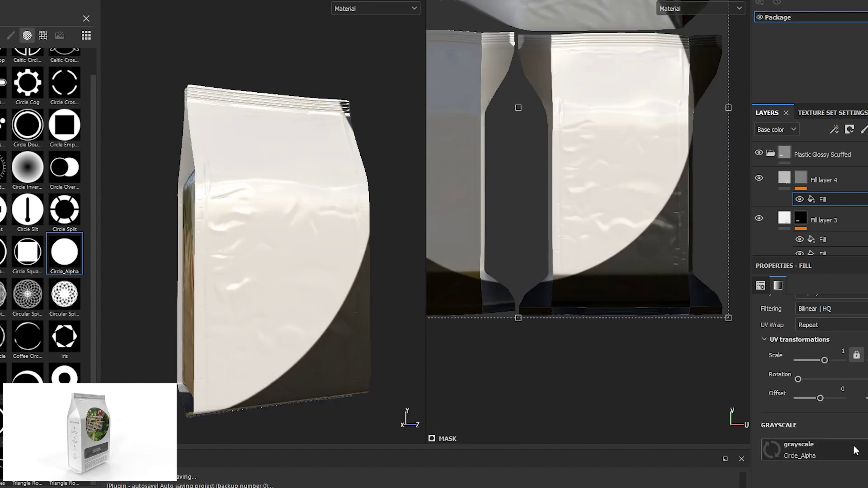
{"action": "scroll", "coordinate": [578, 181], "scroll_direction": "down", "scroll_amount": 3}
{"action": "scroll", "coordinate": [664, 232], "scroll_direction": "up", "scroll_amount": 5}
{"action": "mouse_move", "coordinate": [664, 232]}
{"action": "left_mouse_down"}
{"action": "mouse_move", "coordinate": [645, 225]}
{"action": "mouse_move", "coordinate": [693, 238]}
{"action": "mouse_move", "coordinate": [660, 256]}
{"action": "left_mouse_up"}
{"action": "left_click_drag", "start_coordinate": [295, 250], "coordinate": [310, 248], "text": "alt"}
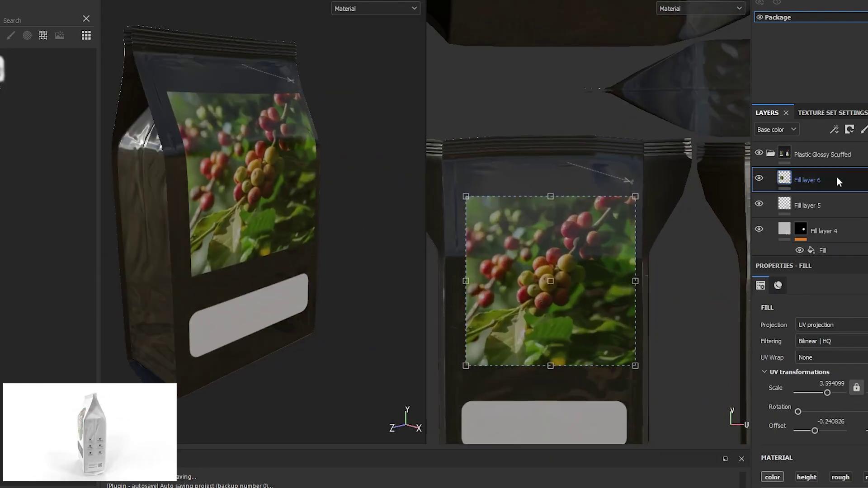
Step: Nudge the circular photo cutout up and rename Fill layer 3 to Date_background
{"action": "left_click", "coordinate": [857, 183]}
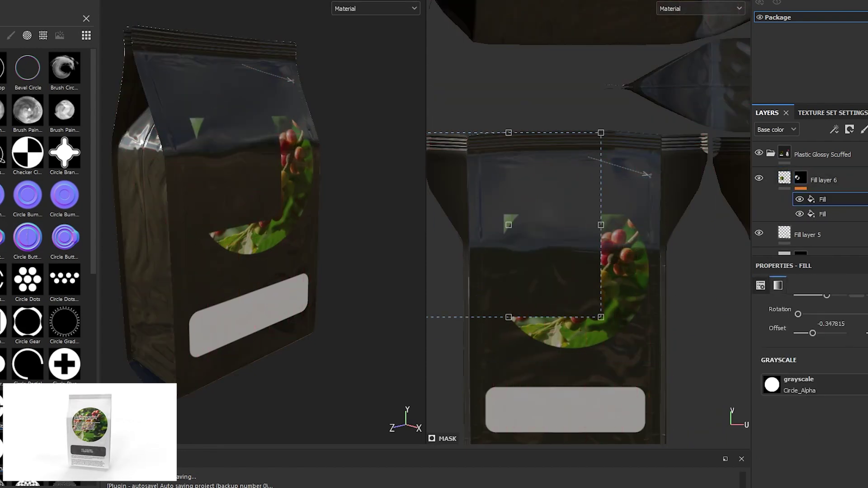
{"action": "left_click_drag", "start_coordinate": [558, 282], "coordinate": [556, 277]}
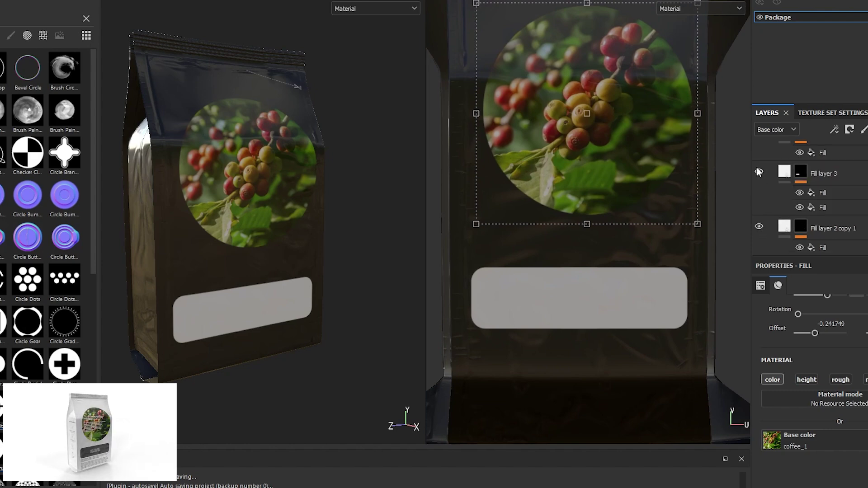
{"action": "double_click", "coordinate": [826, 175]}
{"action": "type", "text": "Date_background"}
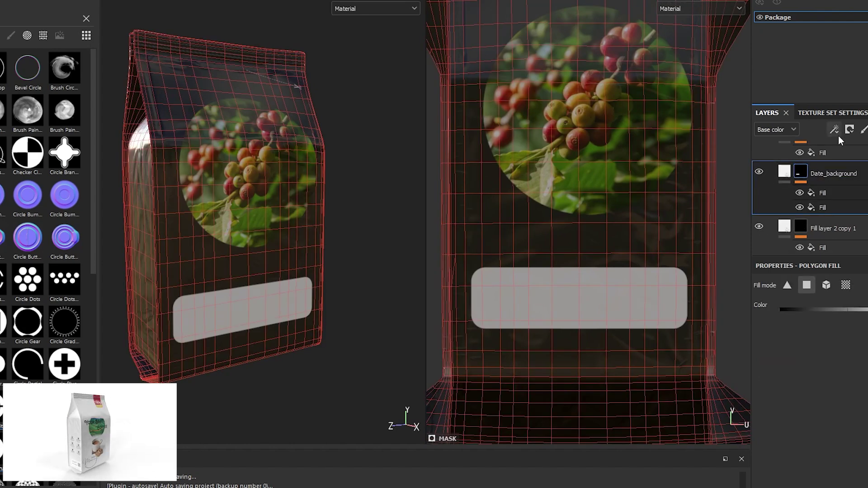
Step: Mask Fill layer 9's text, duplicate it, and move and enlarge the copy below the label
{"action": "key", "text": "f"}
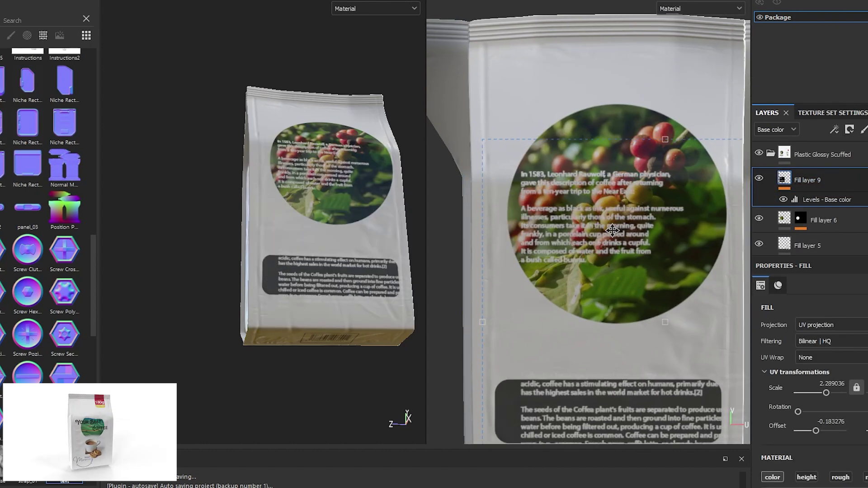
{"action": "left_click", "coordinate": [861, 158]}
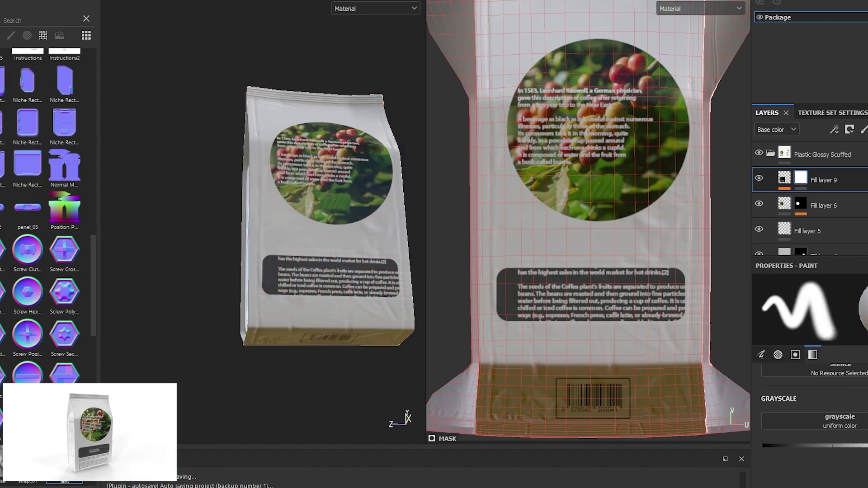
{"action": "right_click", "coordinate": [828, 183]}
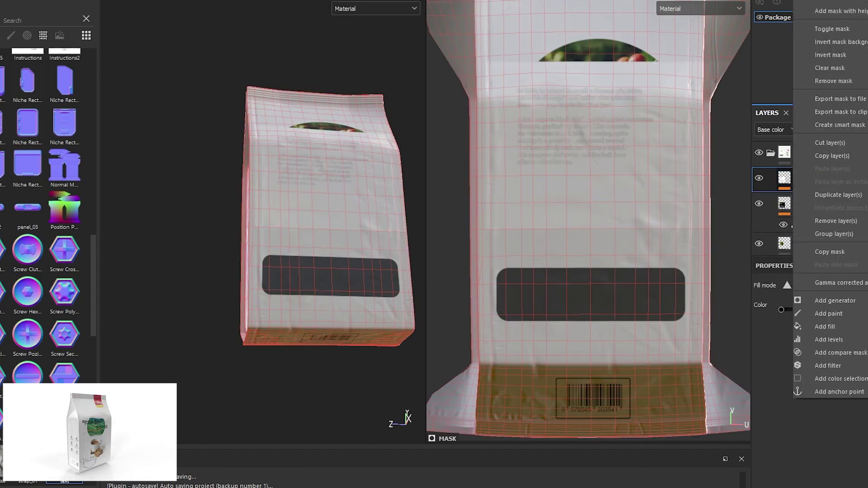
{"action": "left_click", "coordinate": [814, 172]}
{"action": "left_click_drag", "start_coordinate": [723, 280], "coordinate": [720, 293]}
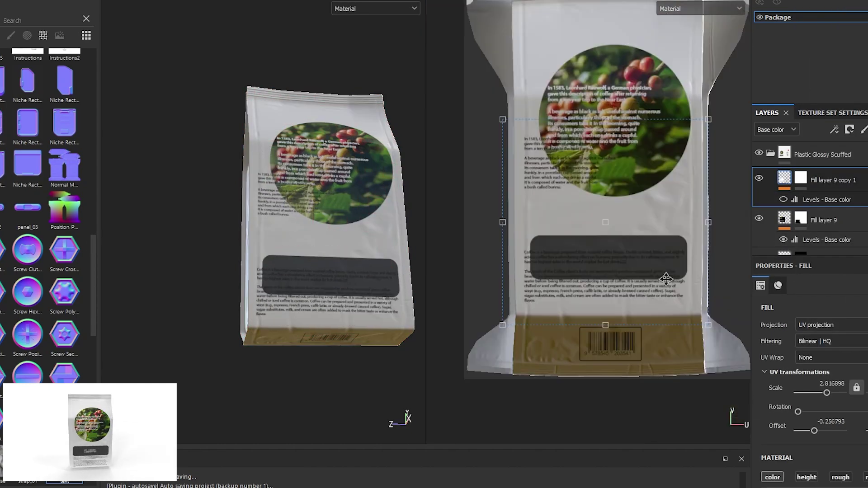
{"action": "left_click_drag", "start_coordinate": [664, 277], "coordinate": [719, 122]}
{"action": "scroll", "coordinate": [660, 312], "scroll_direction": "up", "scroll_amount": 2}
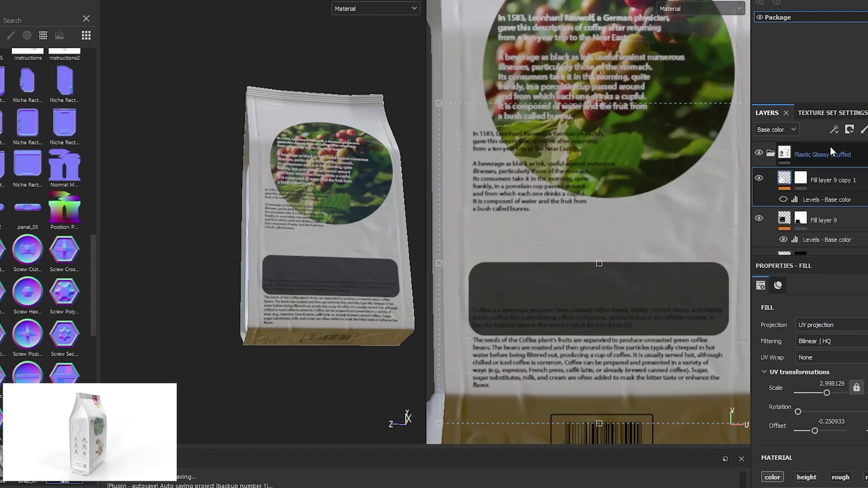
{"action": "key", "text": "4"}
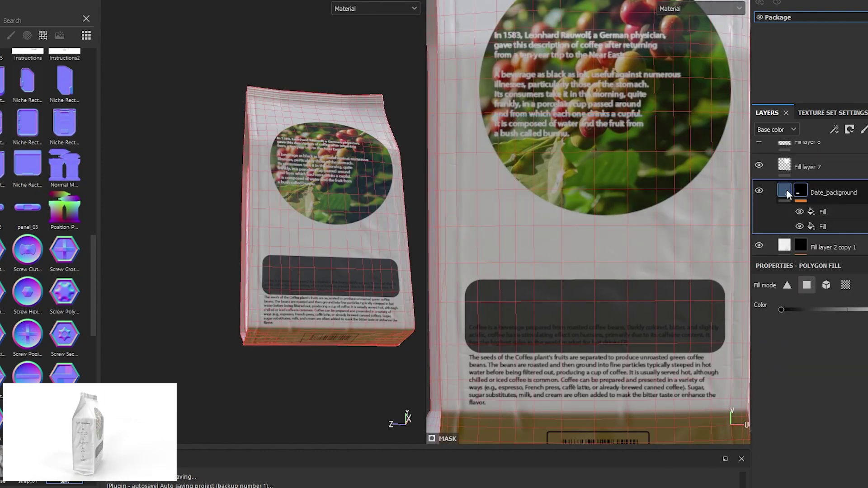
Step: Select Date_background's first fill and review the bag from other angles
{"action": "left_click", "coordinate": [787, 195]}
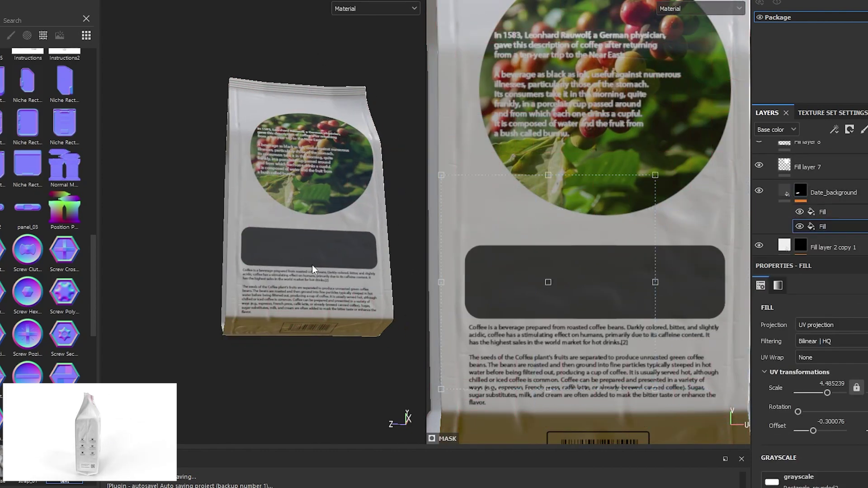
{"action": "left_click_drag", "start_coordinate": [310, 271], "coordinate": [296, 226], "text": "alt"}
{"action": "right_click_drag", "start_coordinate": [296, 226], "coordinate": [280, 190], "text": "alt"}
{"action": "mouse_move", "coordinate": [588, 271]}
{"action": "left_mouse_down", "text": "alt"}
{"action": "mouse_move", "coordinate": [586, 170]}
{"action": "mouse_move", "coordinate": [624, 181]}
{"action": "left_mouse_up", "text": "alt"}
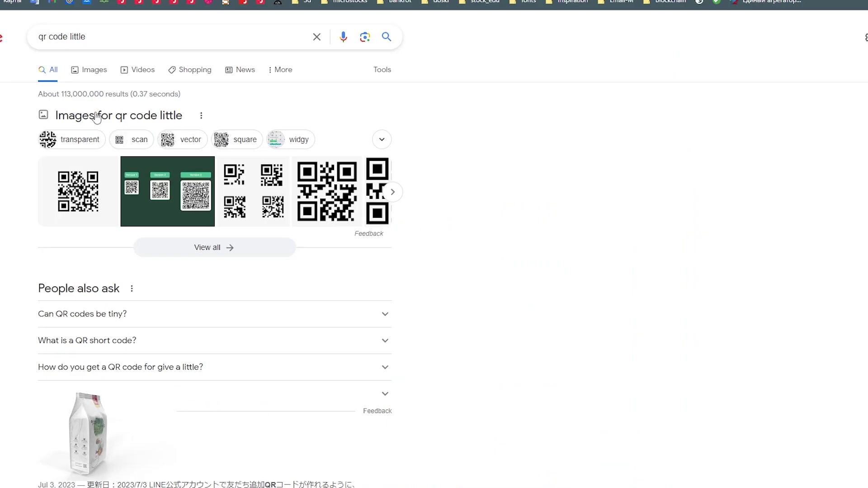
Step: Search for a QR code generator, open qr-code-generator.com and dismiss its cookie banner
{"action": "left_click", "coordinate": [77, 191]}
{"action": "double_click", "coordinate": [77, 37]}
{"action": "type", "text": "generator"}
{"action": "key", "text": "Return"}
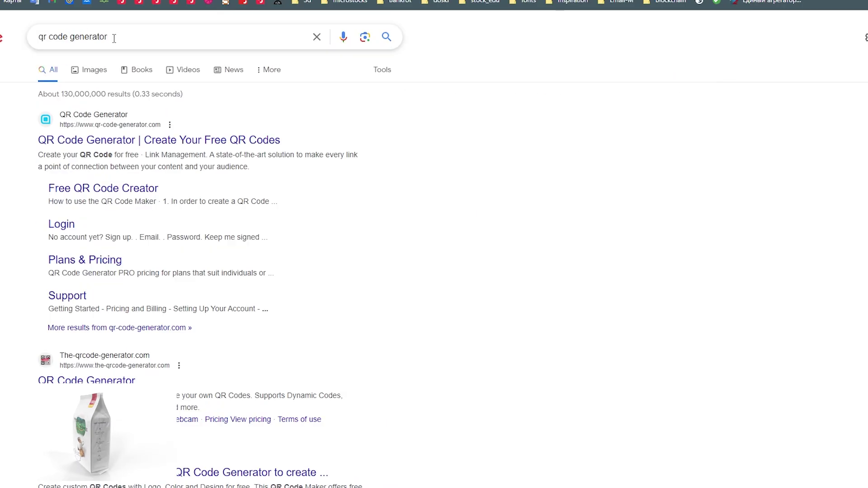
{"action": "left_click", "coordinate": [135, 85]}
{"action": "left_click", "coordinate": [456, 331]}
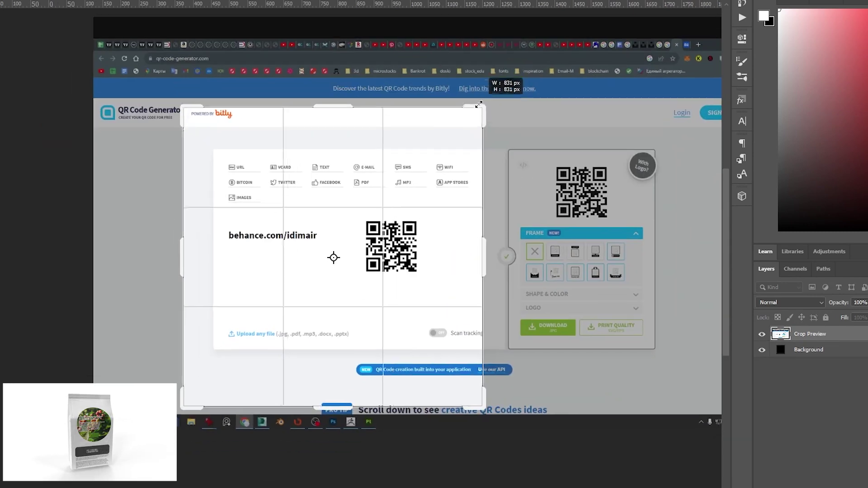
Step: Free Transform the QR code down and to the right, and show Layer 1 again
{"action": "key", "text": "ctrl+plus"}
{"action": "key", "text": "b"}
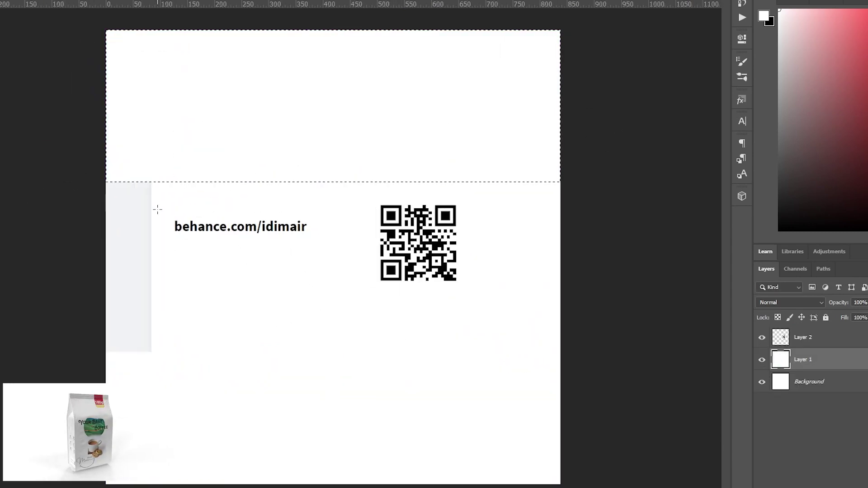
{"action": "right_click", "coordinate": [441, 234]}
{"action": "left_click", "coordinate": [494, 331]}
{"action": "left_click_drag", "start_coordinate": [424, 250], "coordinate": [480, 398]}
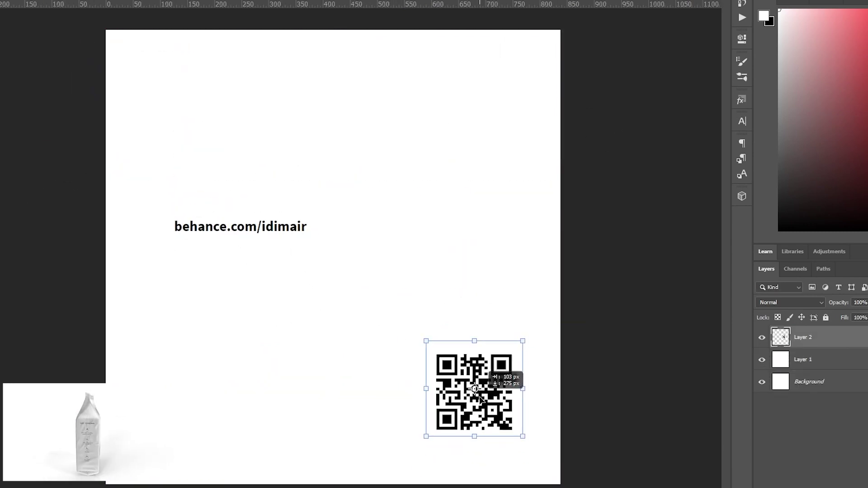
{"action": "left_click", "coordinate": [762, 360]}
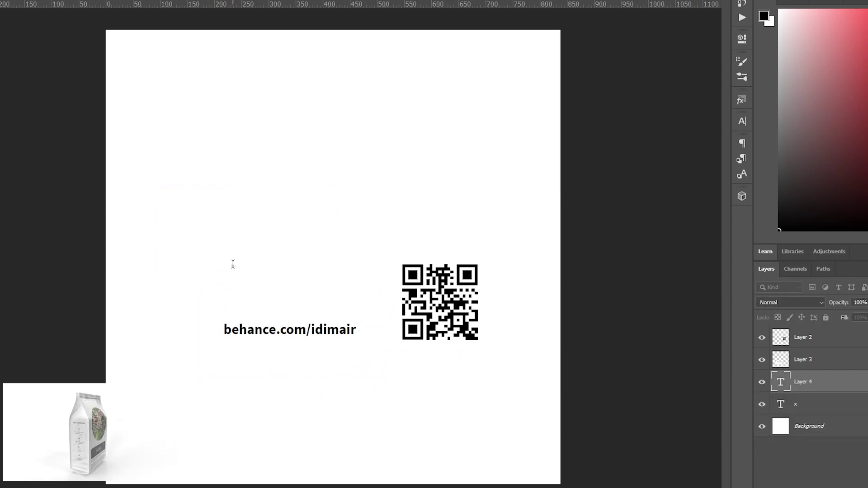
Step: Add the contact message text ('Feel fre…') and position it beside the QR code
{"action": "left_click", "coordinate": [442, 75]}
{"action": "left_click", "coordinate": [424, 75]}
{"action": "type", "text": "Feel fre"}
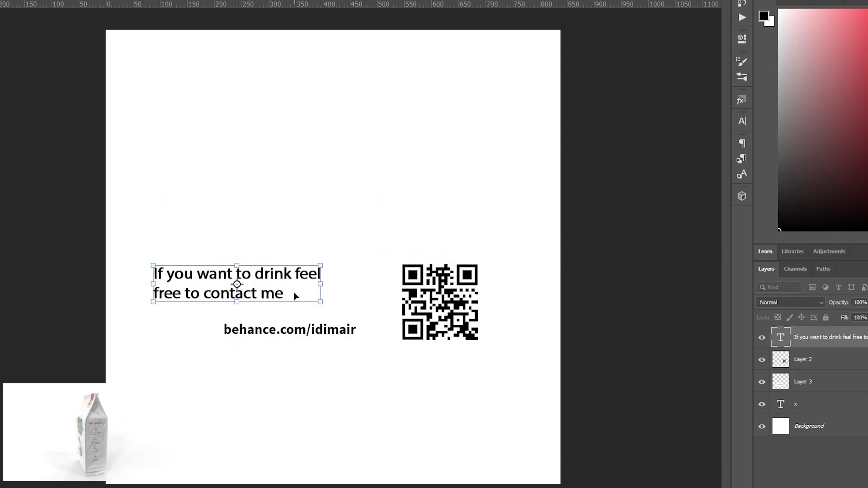
{"action": "left_click", "coordinate": [824, 380]}
{"action": "right_click", "coordinate": [337, 423]}
{"action": "left_click", "coordinate": [336, 438]}
{"action": "right_click", "coordinate": [297, 277]}
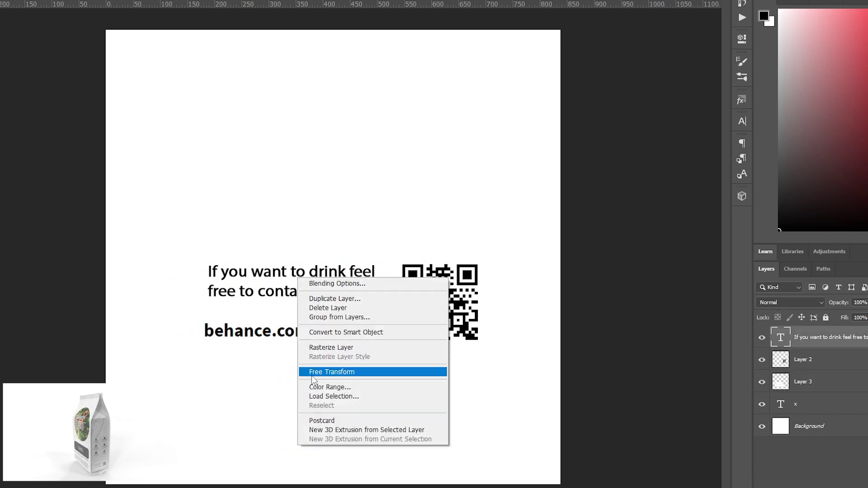
{"action": "left_click", "coordinate": [315, 289]}
Step: Merge the text and QR code layers, center the block, and begin saving the image
{"action": "key", "text": "ctrl+minus"}
{"action": "right_click", "coordinate": [330, 295]}
{"action": "left_click", "coordinate": [393, 411]}
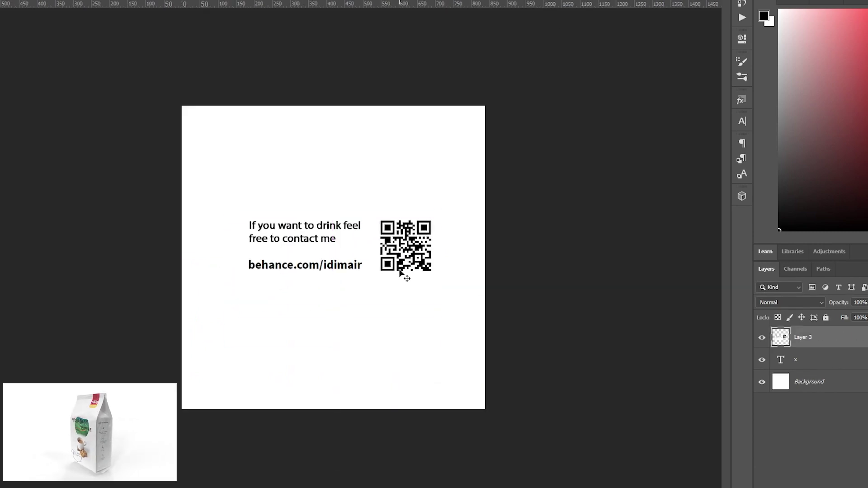
{"action": "left_click_drag", "start_coordinate": [404, 274], "coordinate": [404, 288]}
{"action": "key", "text": "ctrl+s"}
{"action": "left_click", "coordinate": [301, 300]}
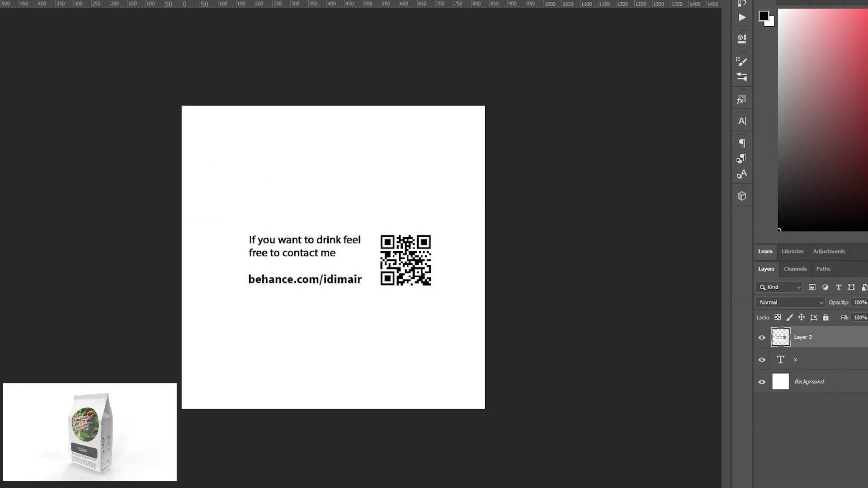
Step: Delete the unused text and Background layers and draw a white rounded rectangle beneath Layer 3
{"action": "left_click", "coordinate": [809, 363]}
{"action": "left_click", "coordinate": [809, 381], "text": "shift"}
{"action": "key", "text": "Delete"}
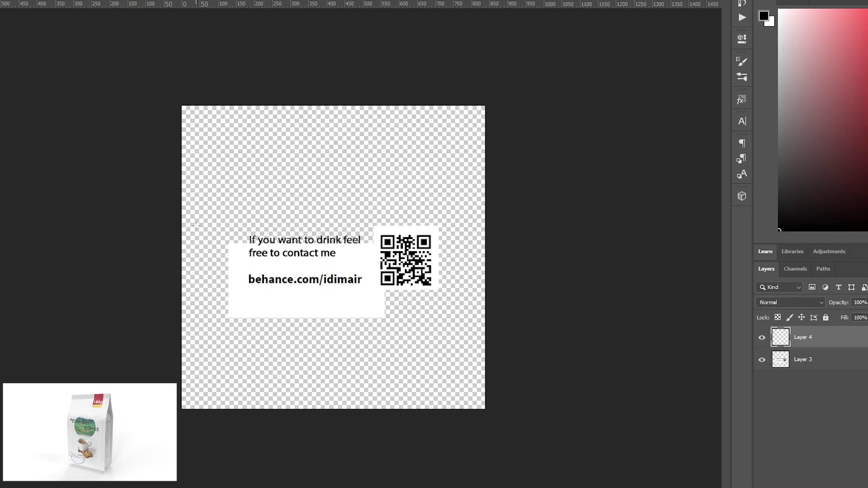
{"action": "left_click_drag", "start_coordinate": [219, 200], "coordinate": [454, 335]}
{"action": "left_click", "coordinate": [588, 103]}
{"action": "left_click", "coordinate": [597, 161]}
{"action": "left_click_drag", "start_coordinate": [803, 360], "coordinate": [802, 332]}
Step: Shrink the white rounded rectangle with Free Transform and import the saved contact label
{"action": "left_click", "coordinate": [808, 359]}
{"action": "right_click", "coordinate": [425, 299]}
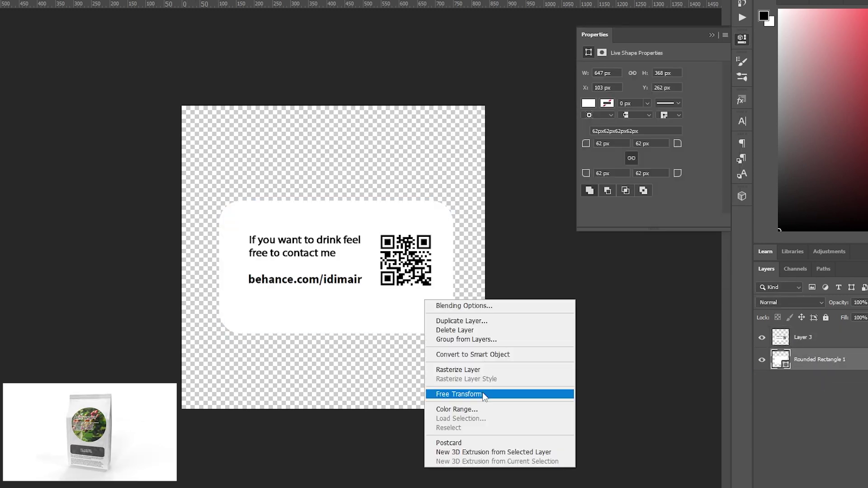
{"action": "left_click", "coordinate": [459, 394]}
{"action": "left_click_drag", "start_coordinate": [336, 334], "coordinate": [333, 327]}
{"action": "key", "text": "Return"}
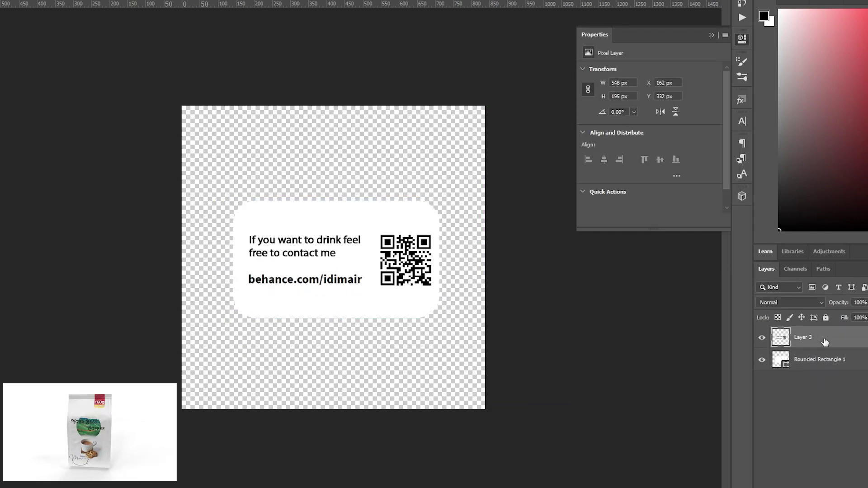
{"action": "left_click", "coordinate": [818, 359]}
{"action": "key", "text": "ctrl+t"}
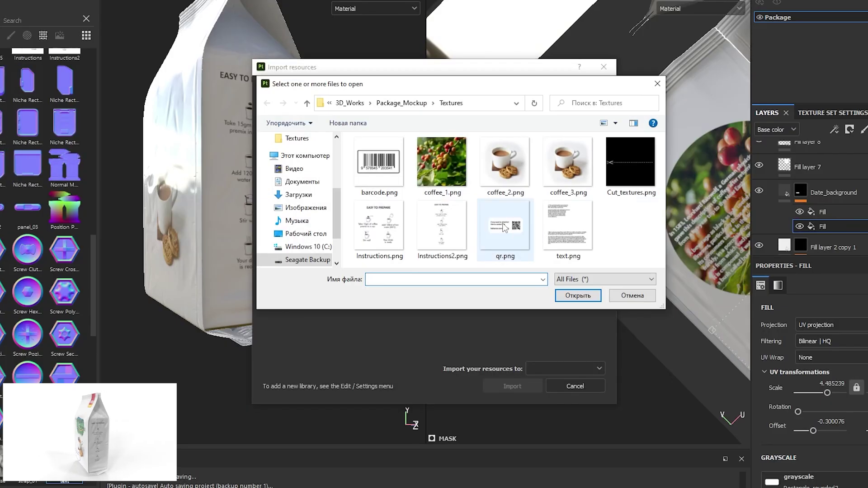
{"action": "double_click", "coordinate": [505, 228]}
{"action": "left_click", "coordinate": [512, 386]}
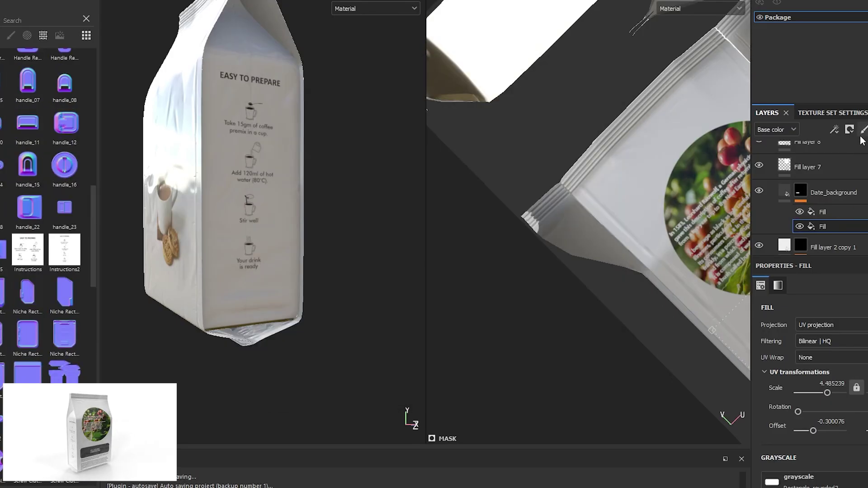